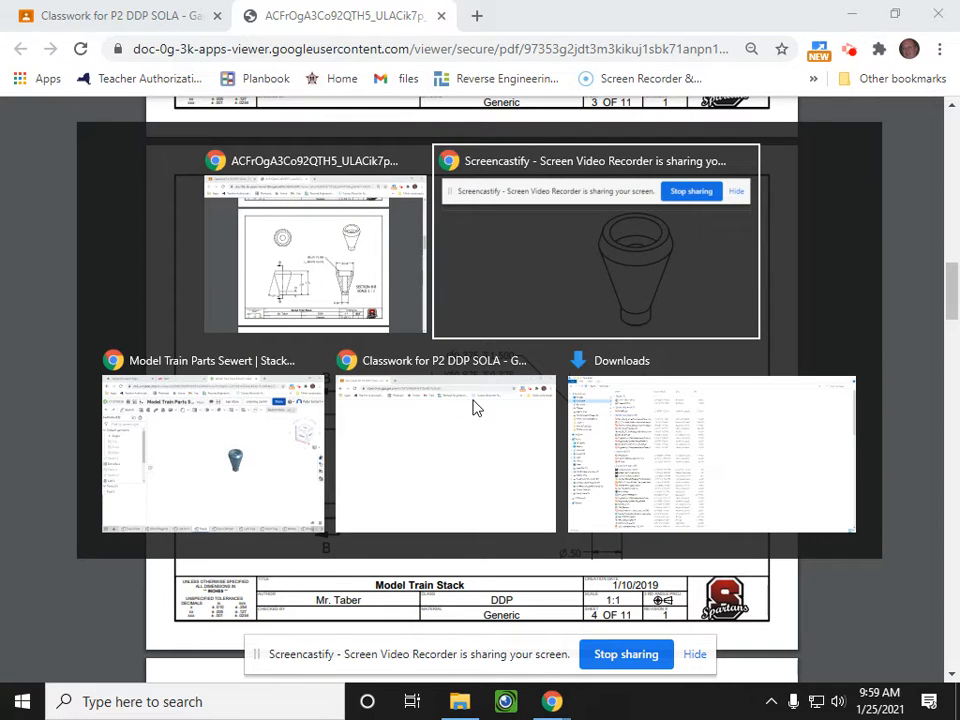
- Switch to the Onshape Model Train Parts document and create a drawing from the ANSI_A_INCH.dwt template with no views
{"action": "key", "text": "alt+Tab"}
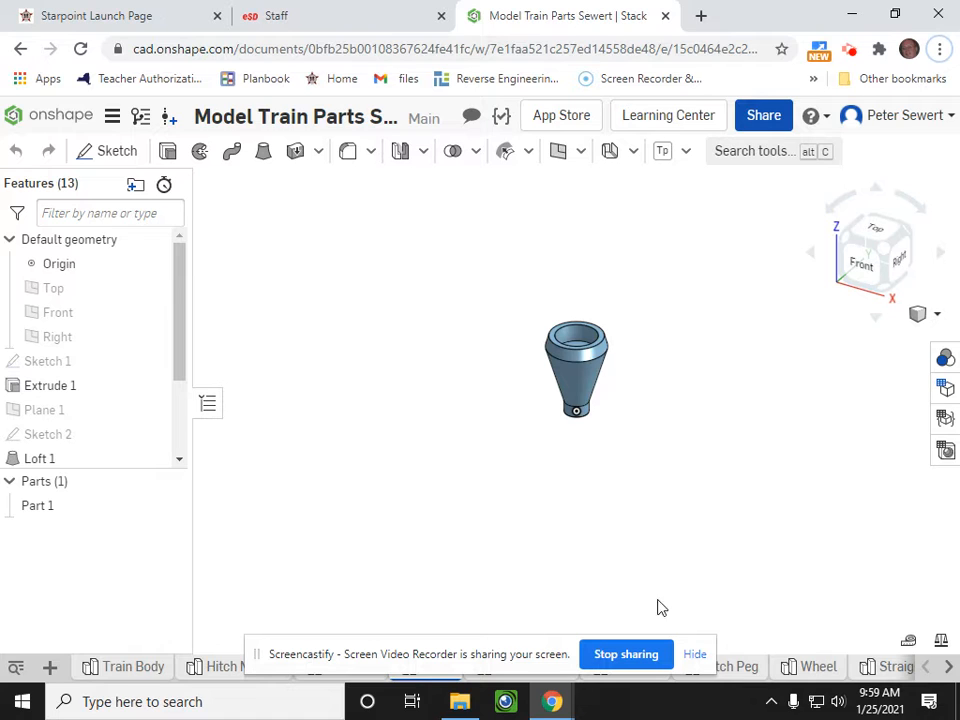
{"action": "left_click_drag", "start_coordinate": [456, 646], "coordinate": [467, 610]}
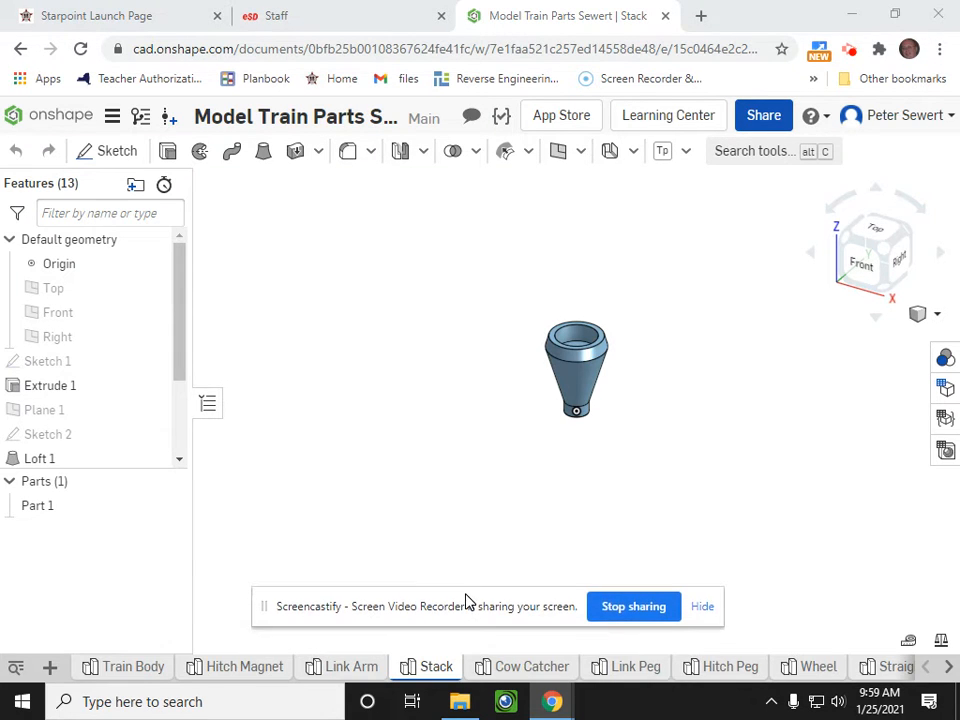
{"action": "left_click", "coordinate": [49, 666]}
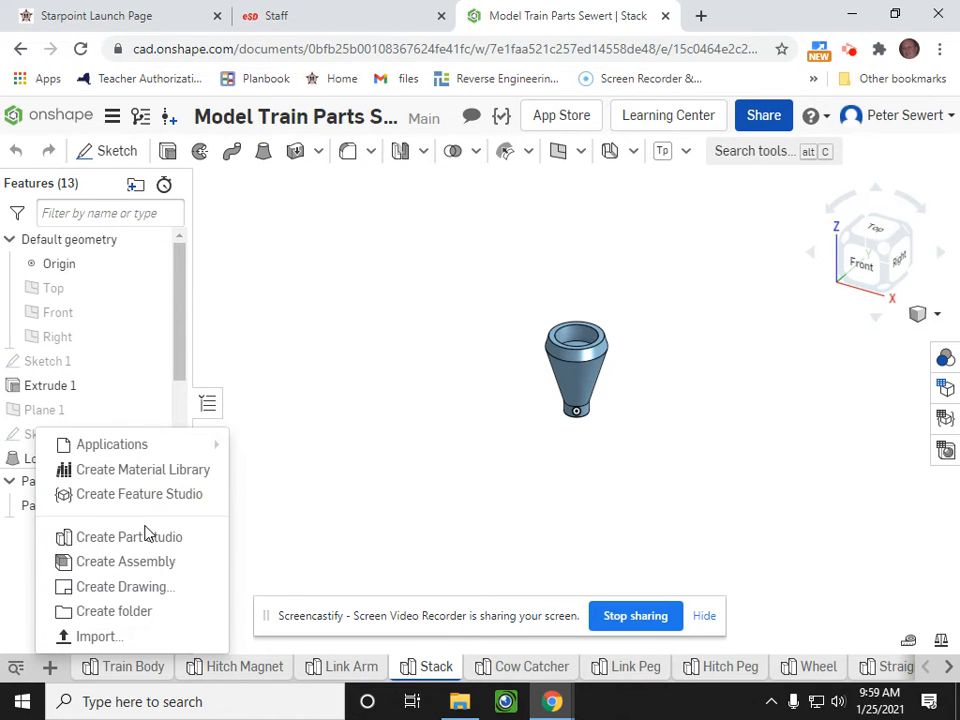
{"action": "left_click", "coordinate": [129, 591]}
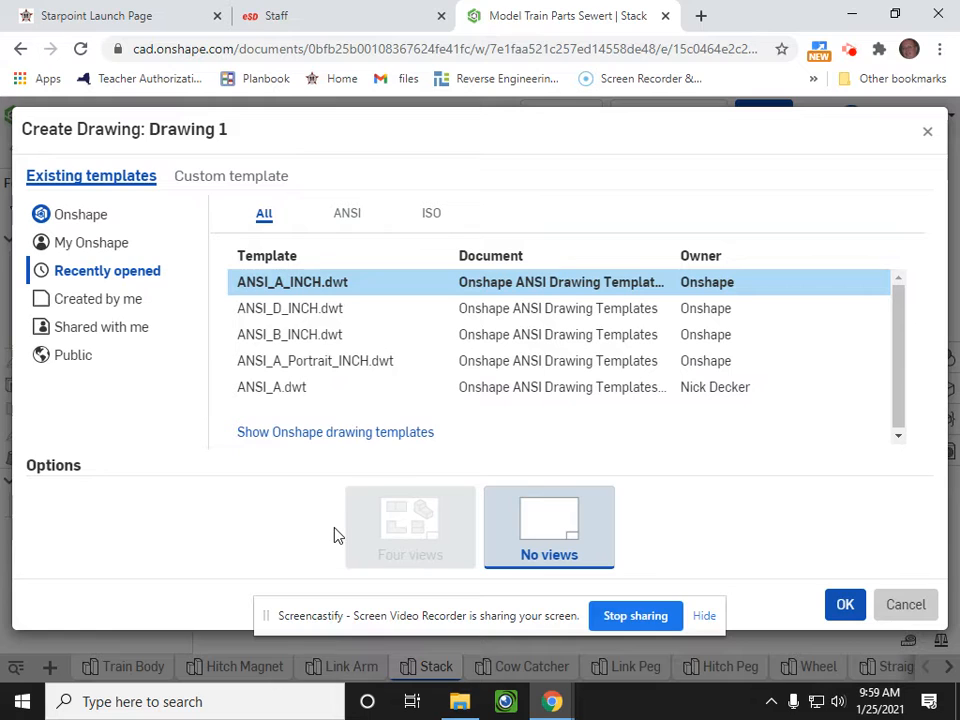
{"action": "left_click", "coordinate": [304, 288]}
{"action": "left_click", "coordinate": [857, 613]}
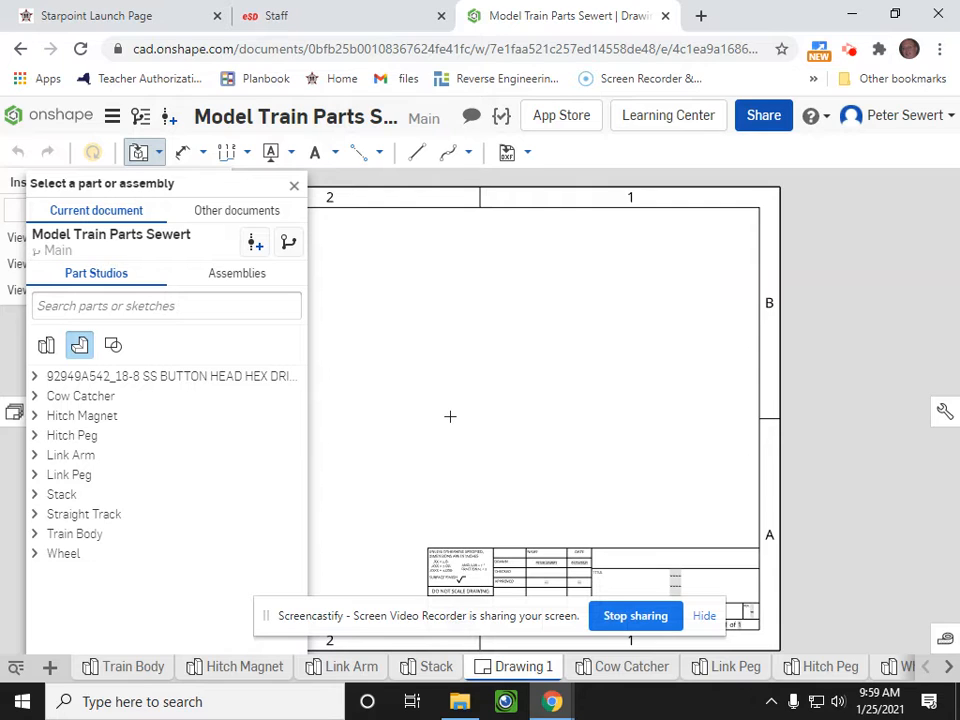
- Insert a 1:1 front view of the Stack's Part 1 in the left half of the sheet
{"action": "left_click", "coordinate": [55, 499]}
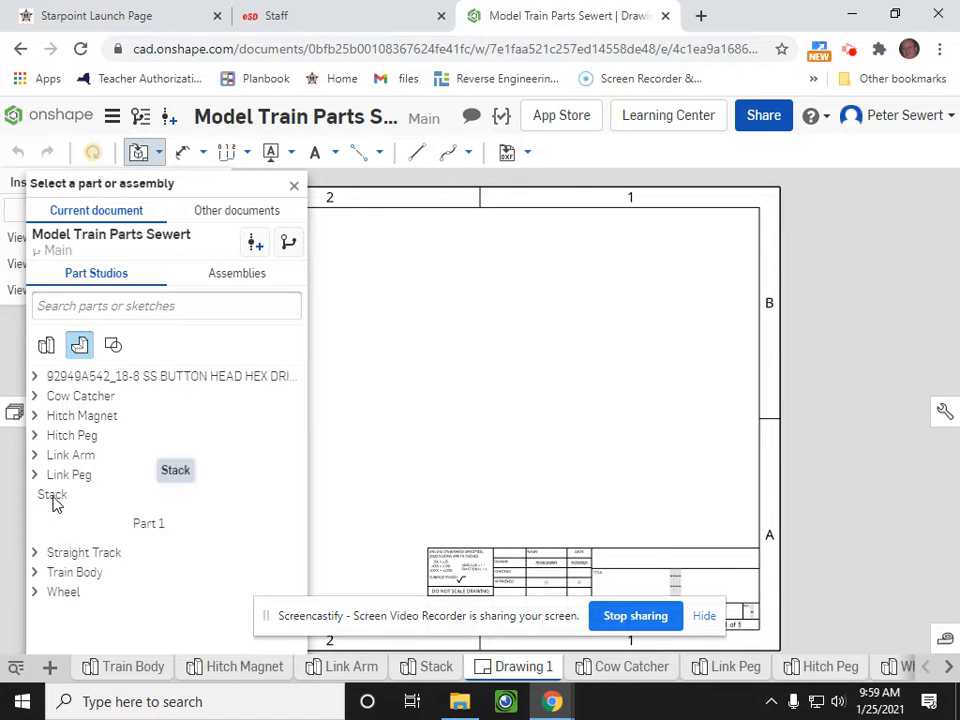
{"action": "left_click", "coordinate": [108, 525]}
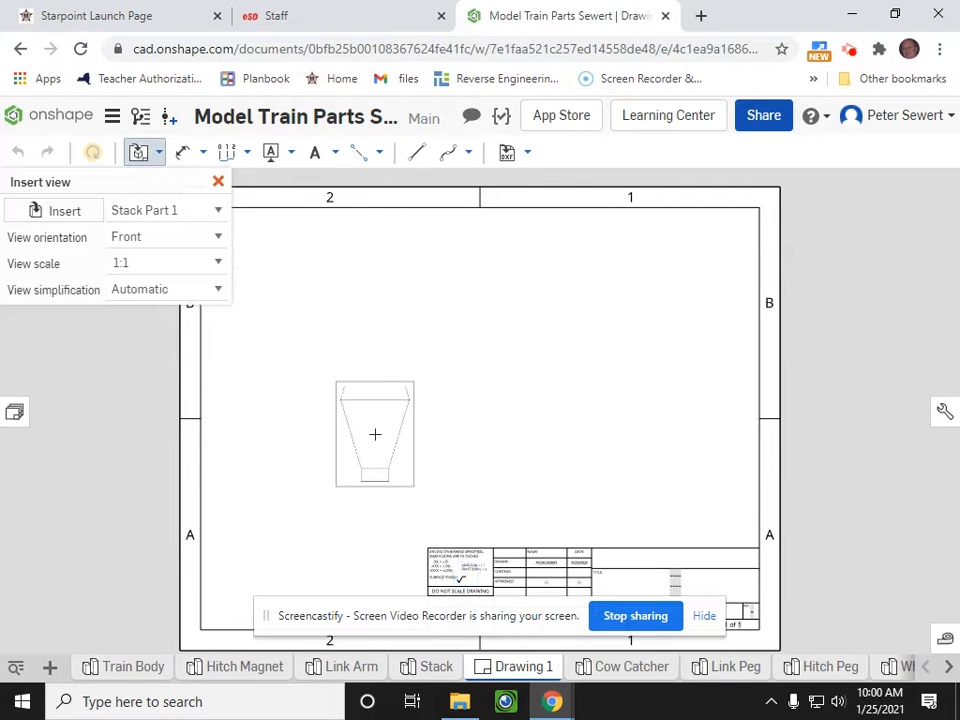
{"action": "left_click", "coordinate": [375, 437]}
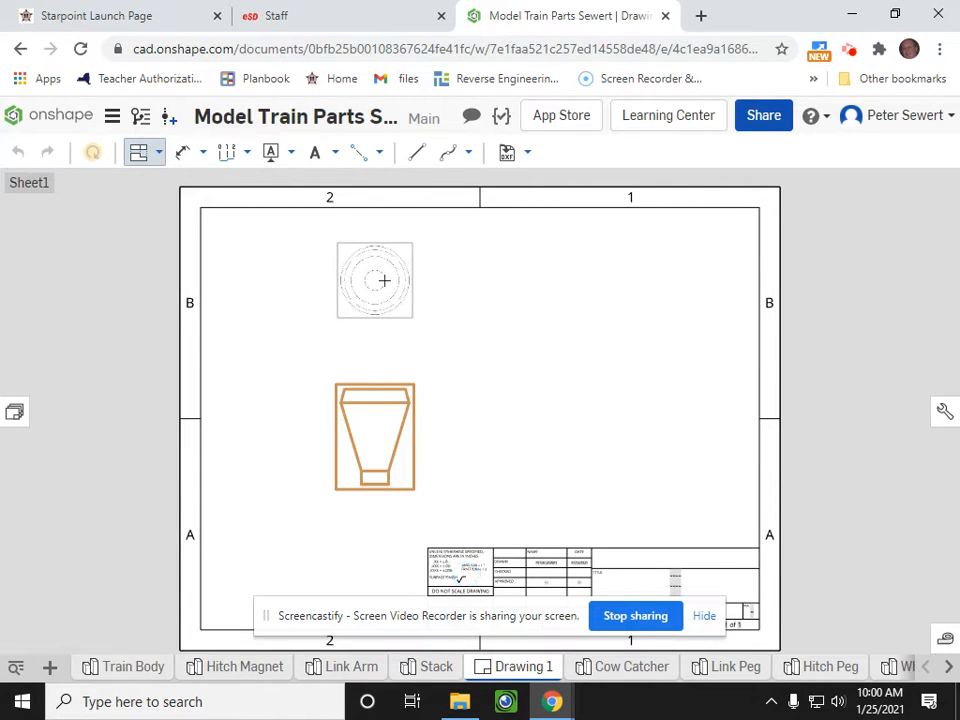
- Project a top view above the front view and an isometric view in the sheet's upper right corner
{"action": "left_click", "coordinate": [384, 289]}
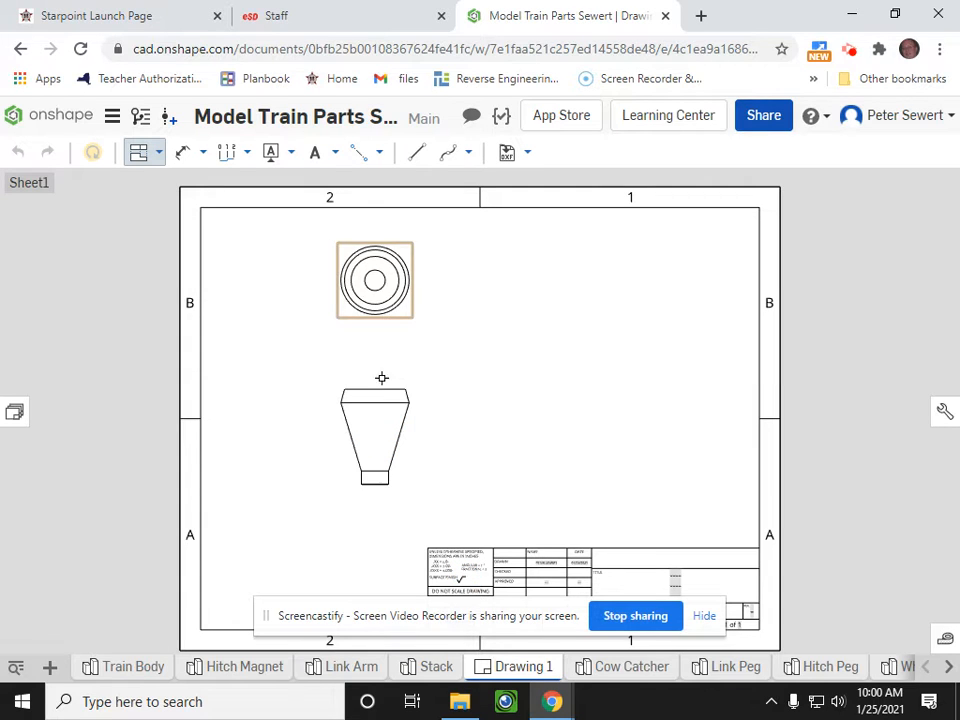
{"action": "left_click", "coordinate": [398, 438]}
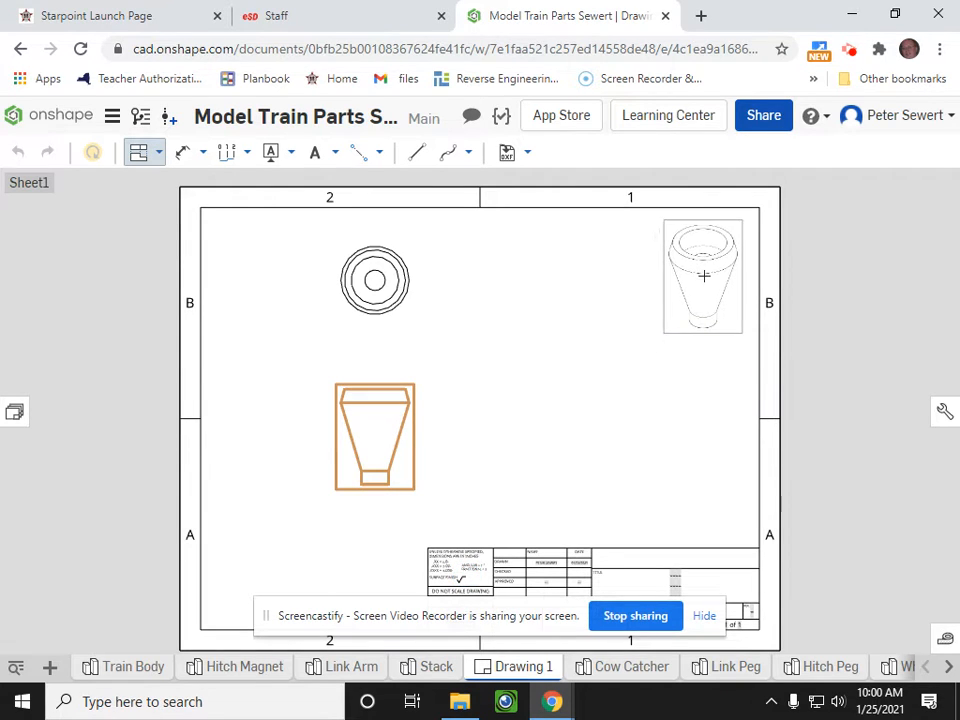
{"action": "left_click", "coordinate": [675, 311]}
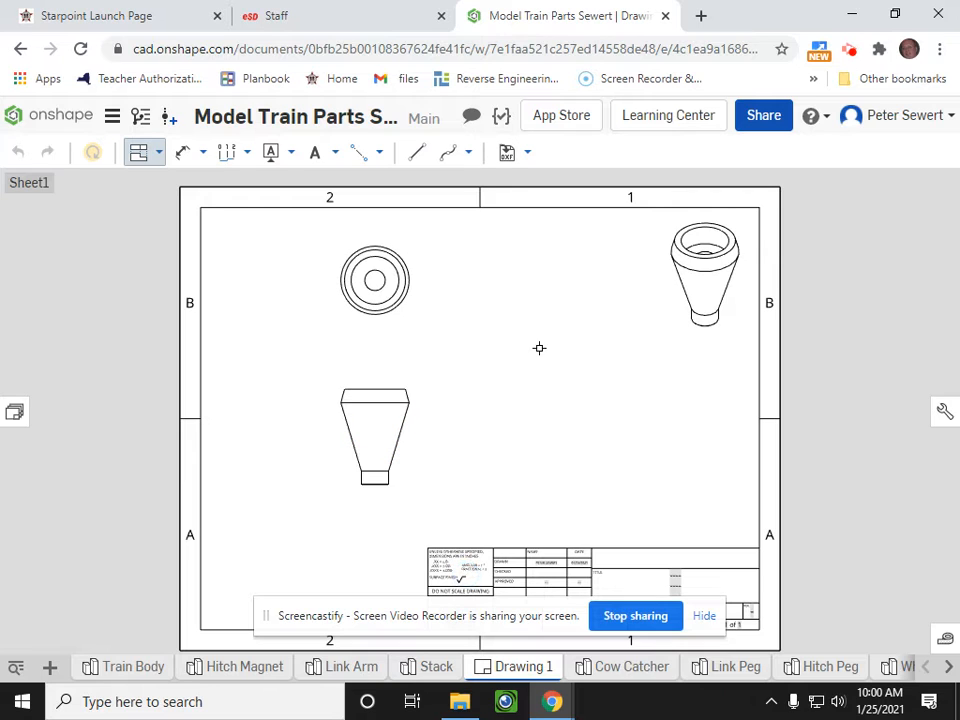
{"action": "key", "text": "Escape"}
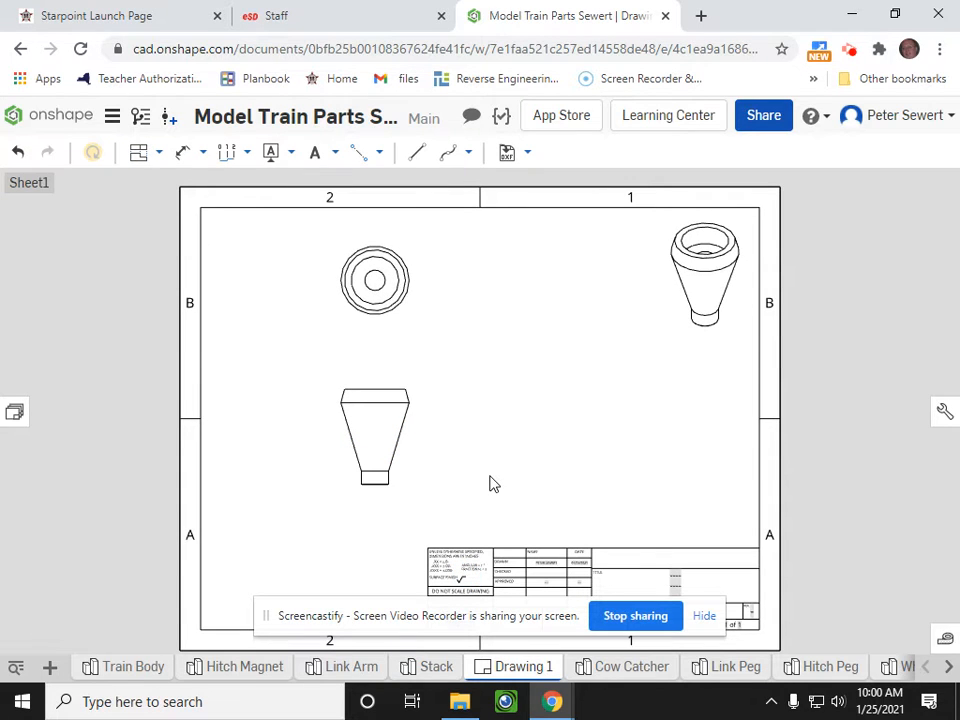
- Check the section view and dimensions in the reference PDF of the Model Train Stack, and return to the Onshape drawing
{"action": "key", "text": "alt+Tab"}
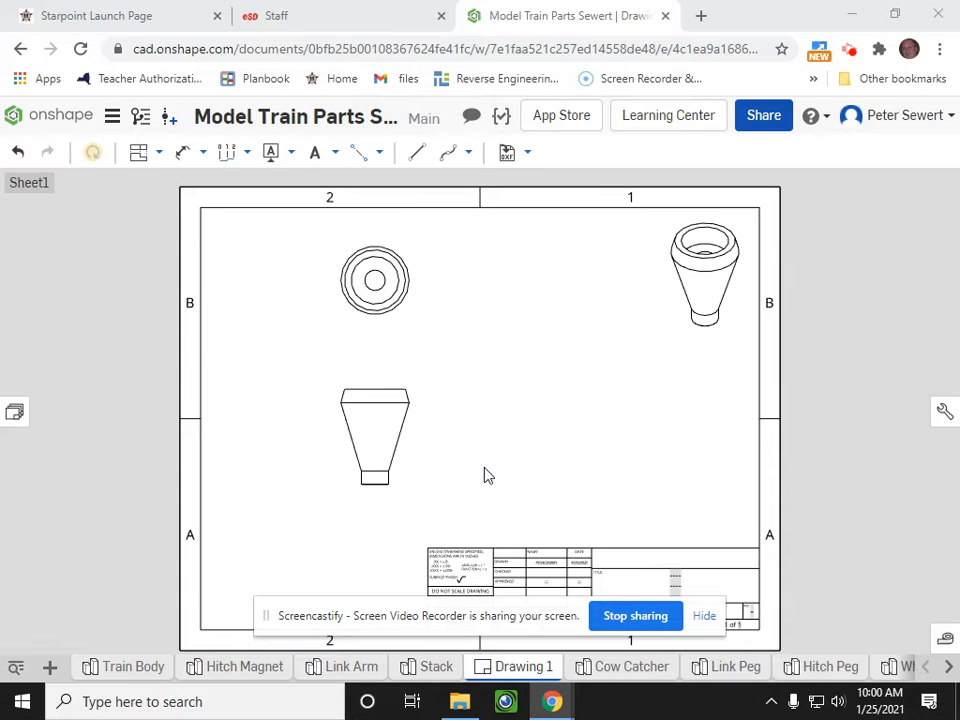
{"action": "key", "text": "alt+Tab"}
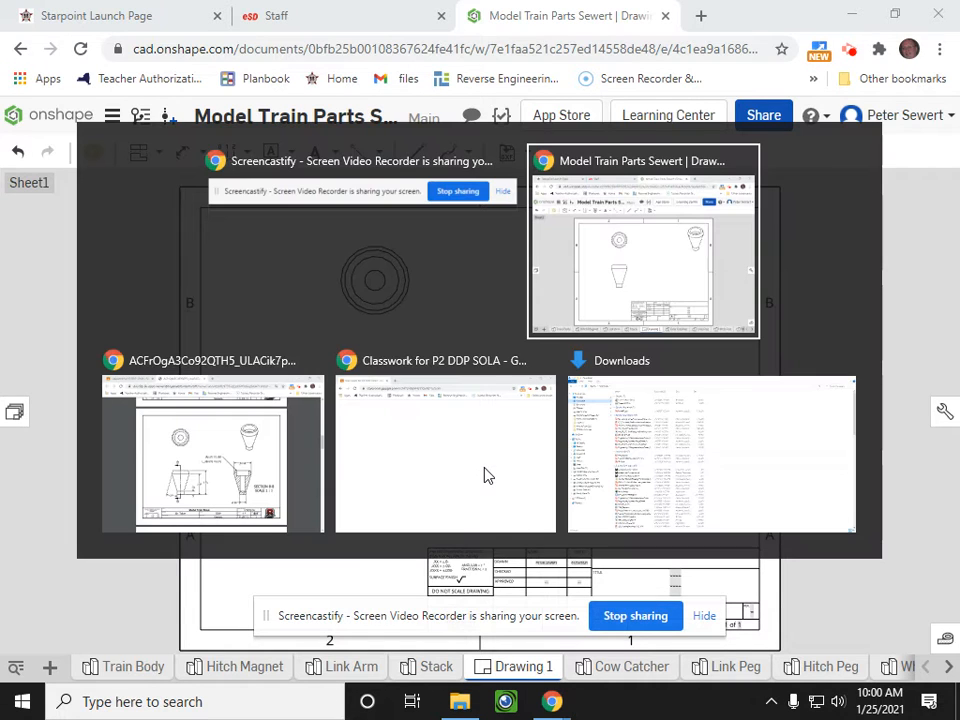
{"action": "key", "text": "alt+Tab"}
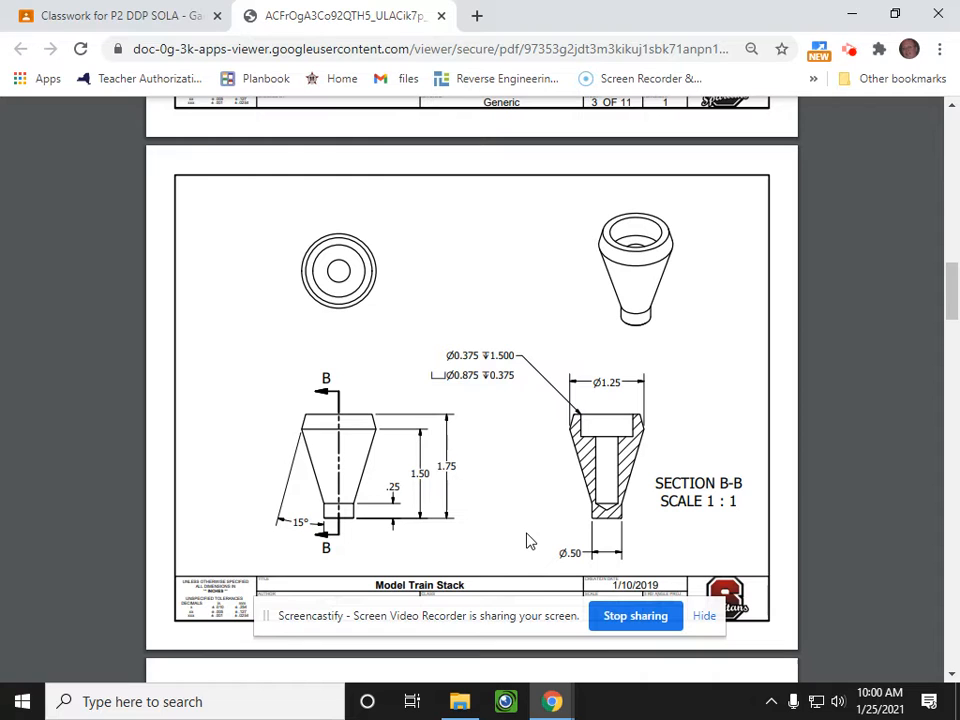
{"action": "key", "text": "alt+Tab"}
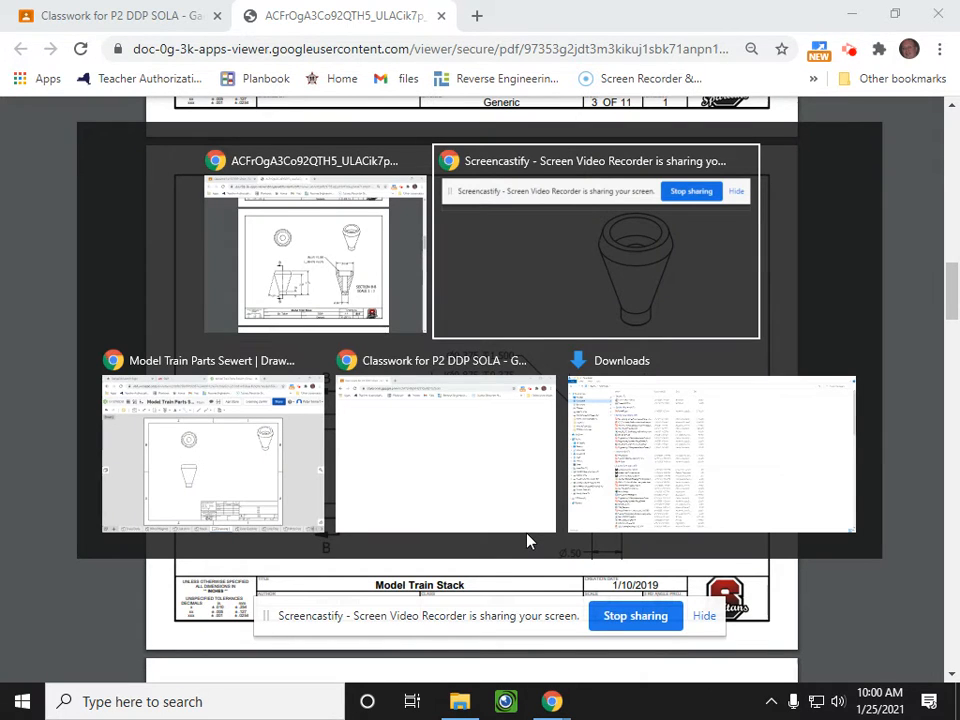
{"action": "key", "text": "alt+Tab"}
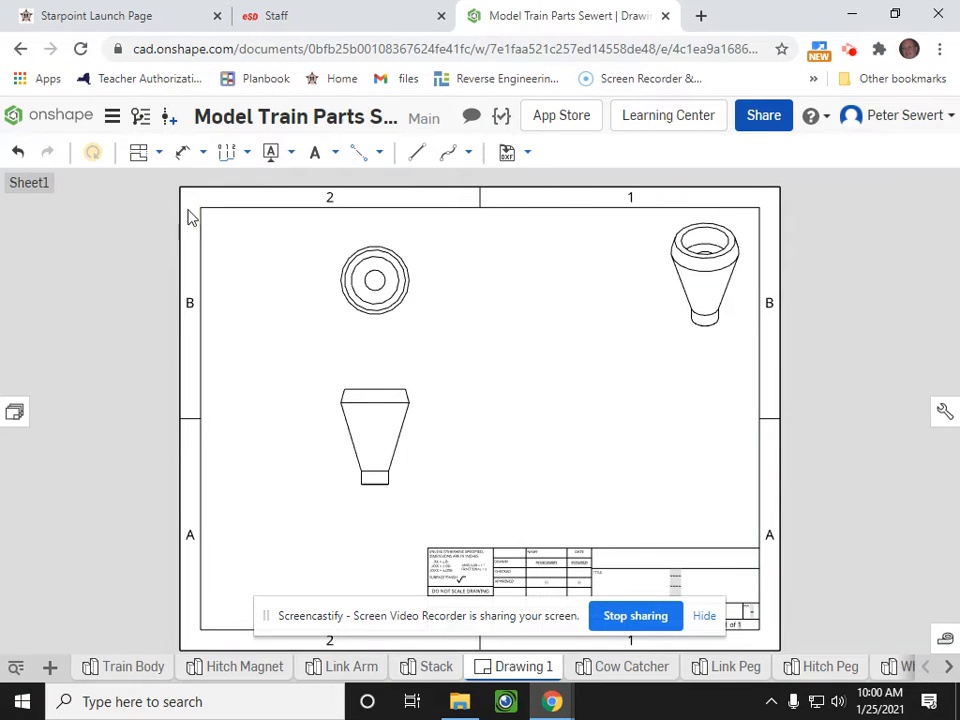
{"action": "left_click", "coordinate": [247, 153]}
{"action": "left_click", "coordinate": [291, 153]}
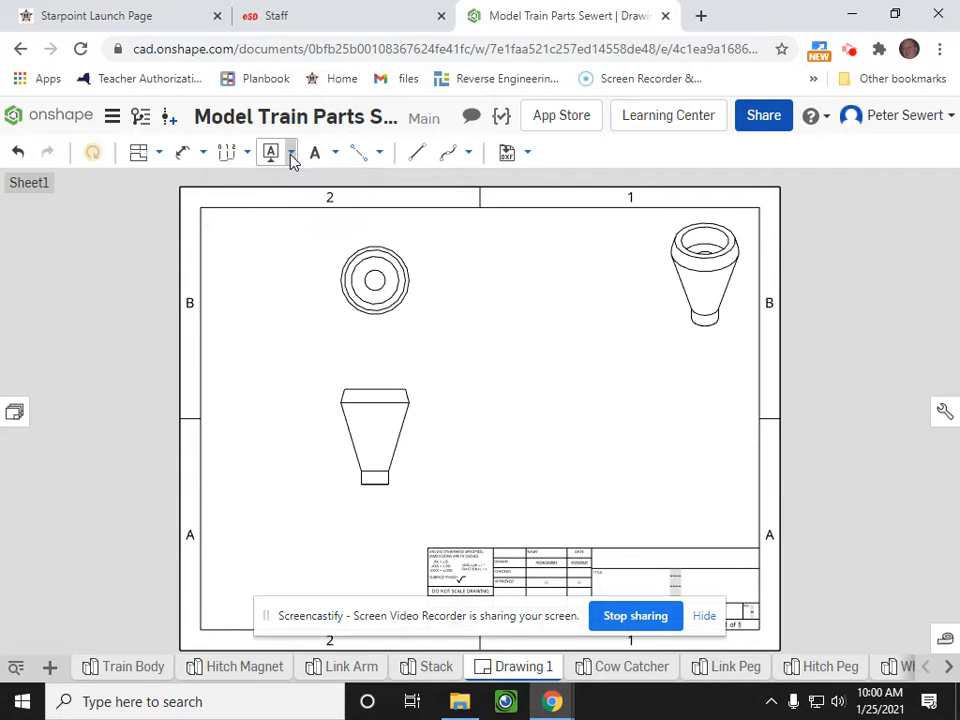
{"action": "left_click", "coordinate": [202, 155]}
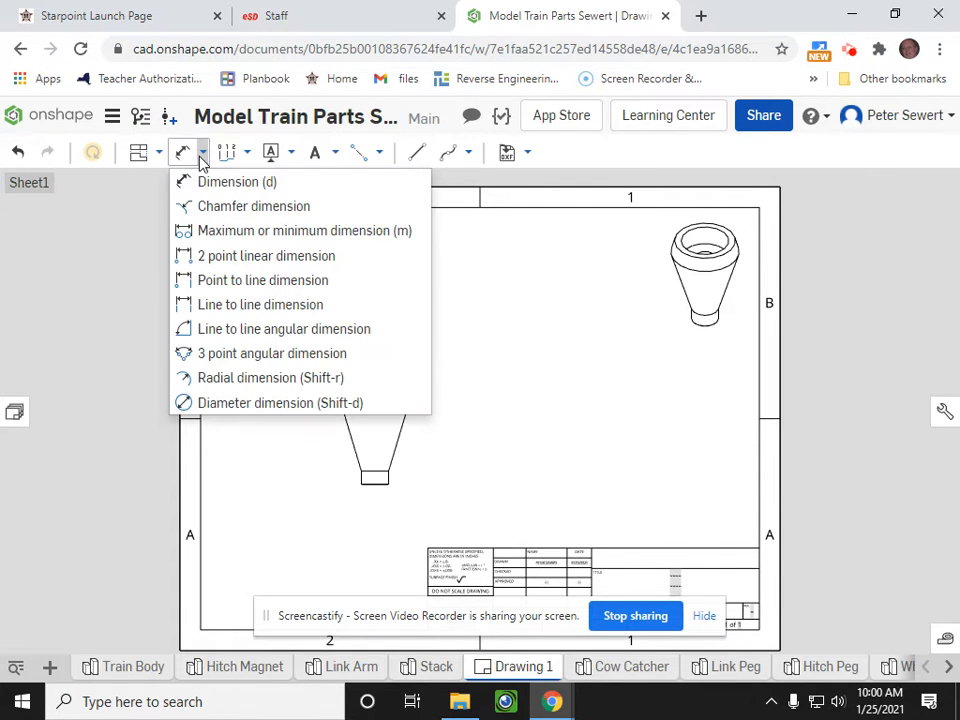
{"action": "left_click", "coordinate": [379, 155]}
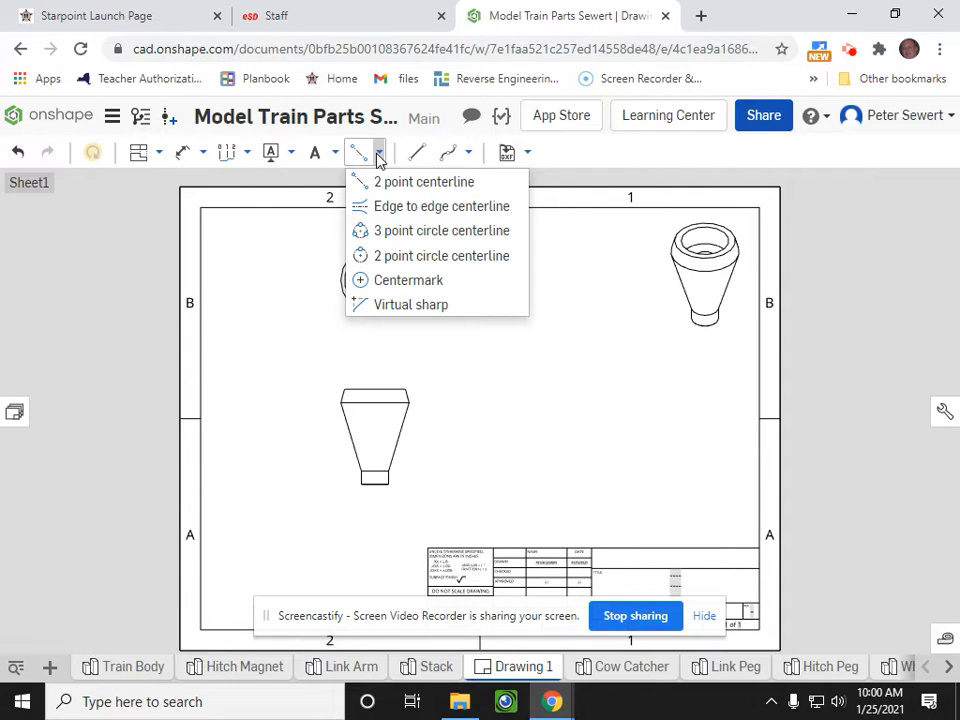
{"action": "left_click", "coordinate": [336, 156]}
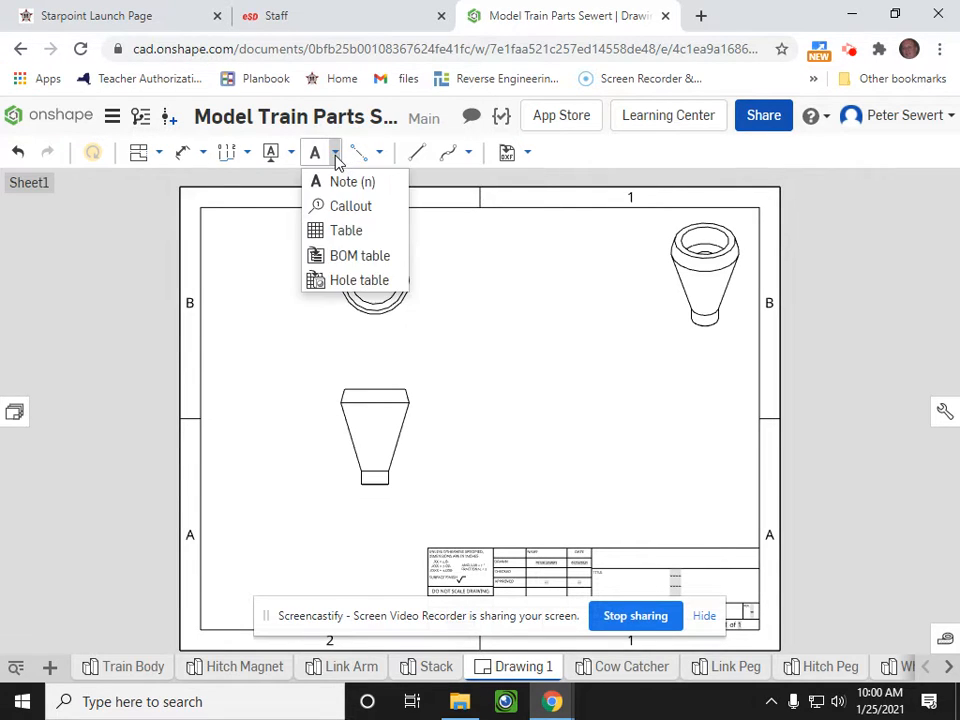
- Create a vertical section view A-A through the centre of the front view and place it to the right of that view
{"action": "left_click", "coordinate": [159, 155]}
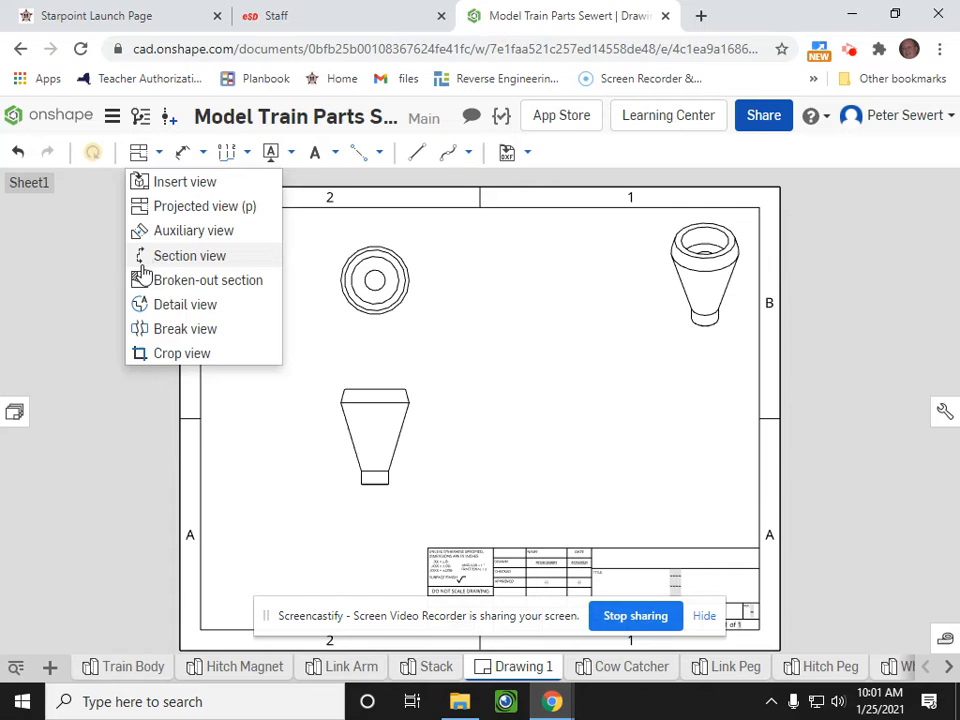
{"action": "left_click", "coordinate": [163, 257]}
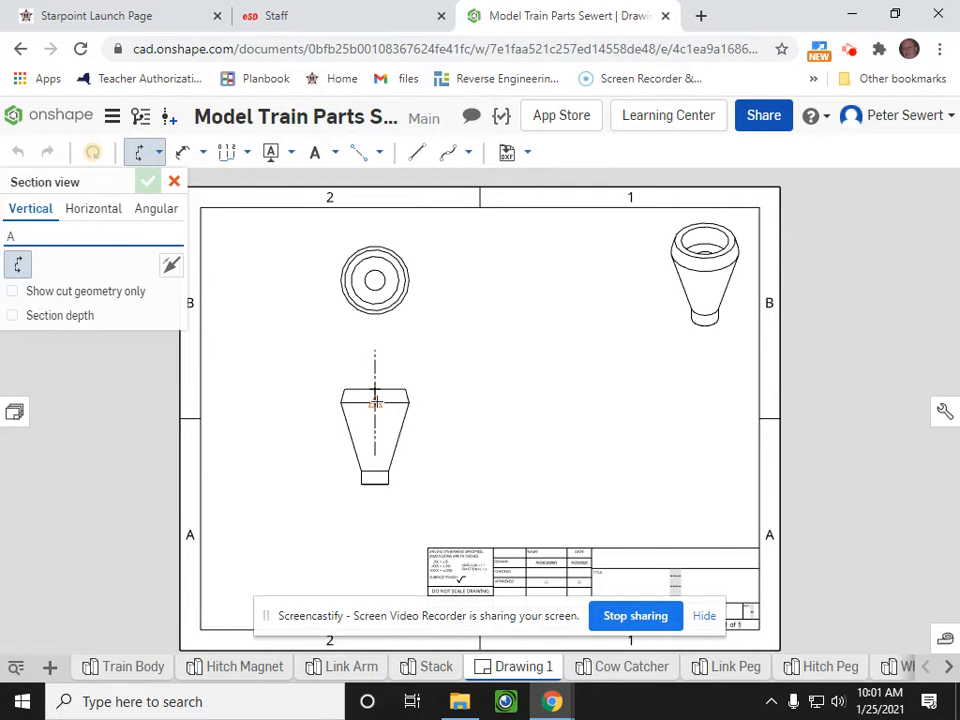
{"action": "scroll", "coordinate": [369, 419], "scroll_direction": "up", "scroll_amount": 3}
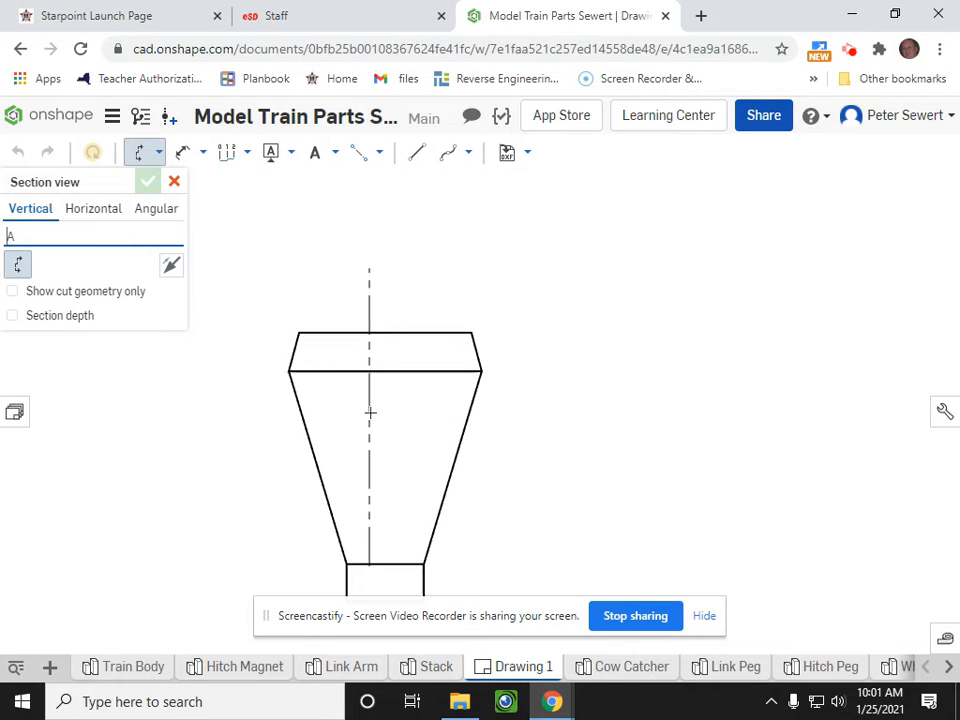
{"action": "middle_click_drag", "start_coordinate": [369, 412], "coordinate": [400, 321]}
{"action": "left_click", "coordinate": [414, 279]}
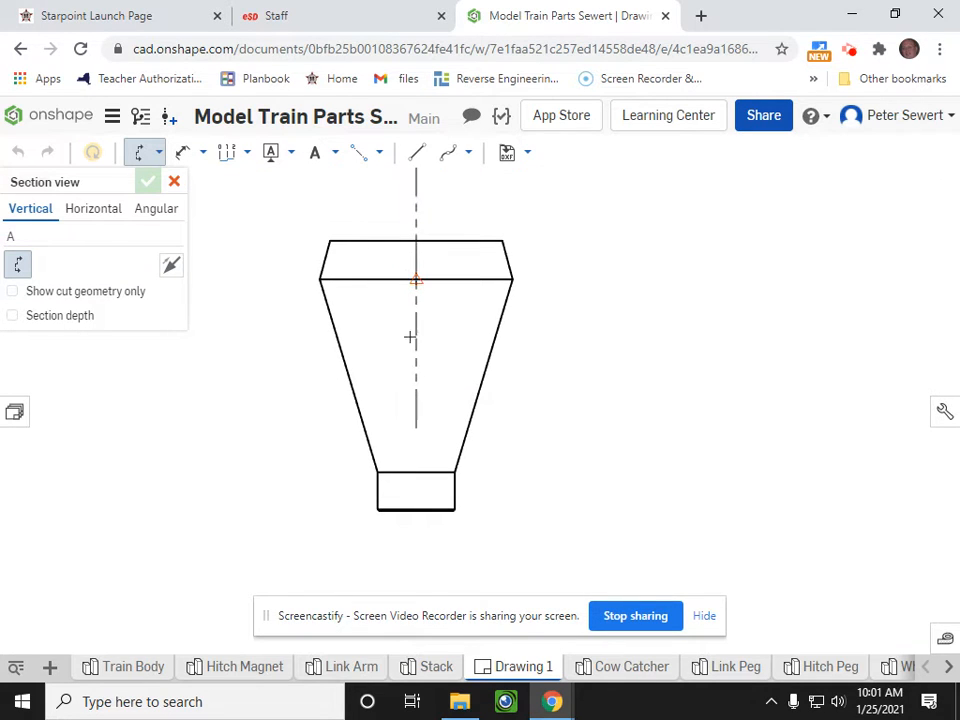
{"action": "left_click", "coordinate": [416, 279]}
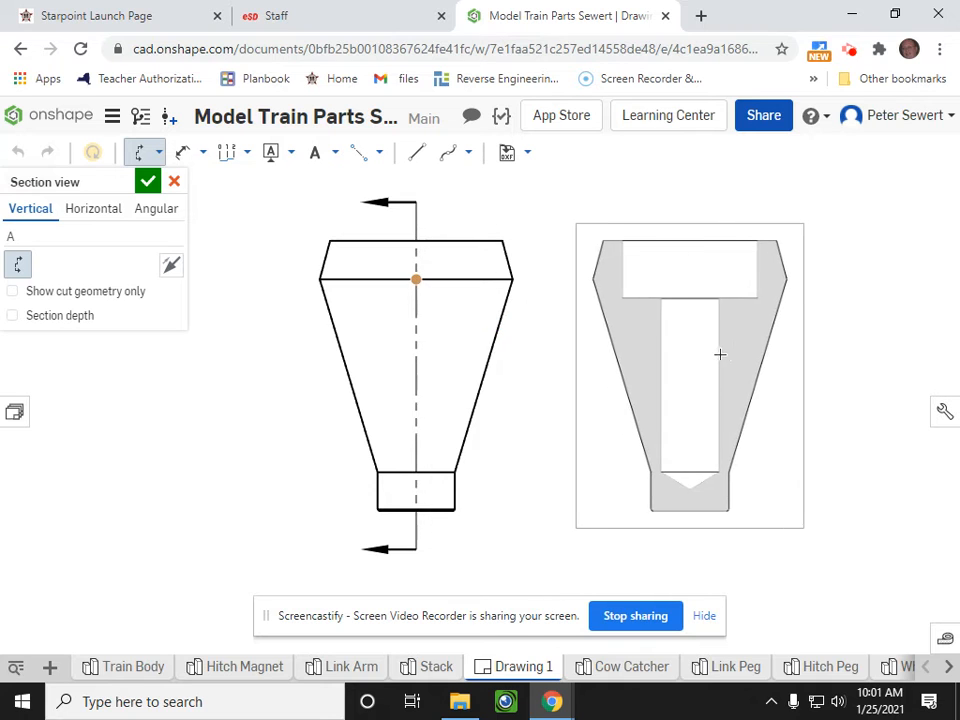
{"action": "scroll", "coordinate": [720, 354], "scroll_direction": "down", "scroll_amount": 2}
{"action": "scroll", "coordinate": [738, 341], "scroll_direction": "down", "scroll_amount": 2}
{"action": "middle_click_drag", "start_coordinate": [738, 345], "coordinate": [478, 350]}
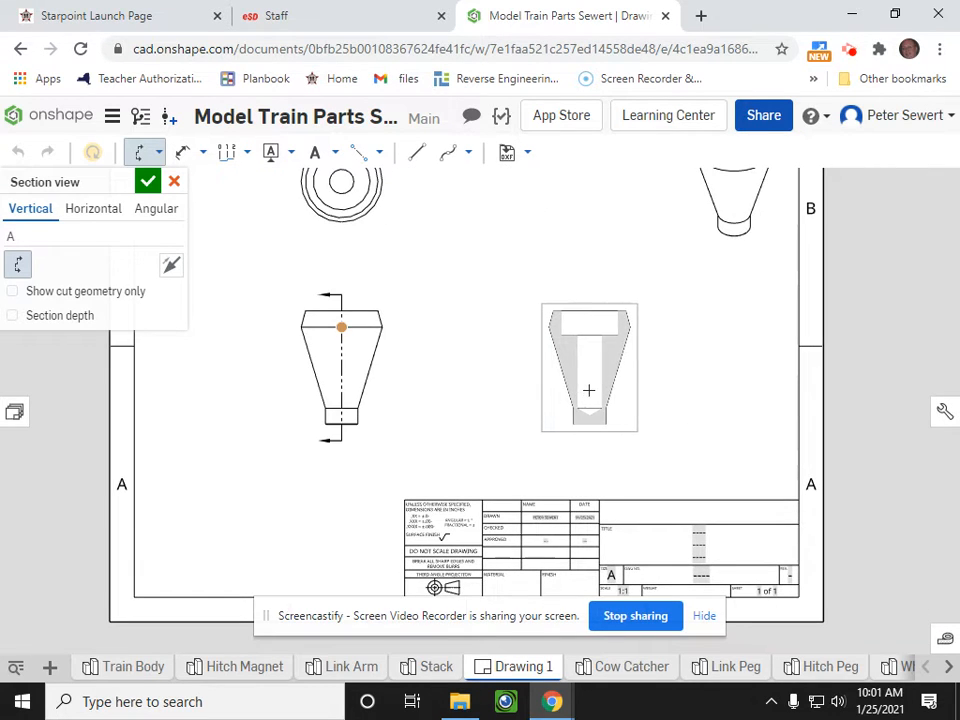
{"action": "left_click", "coordinate": [566, 392]}
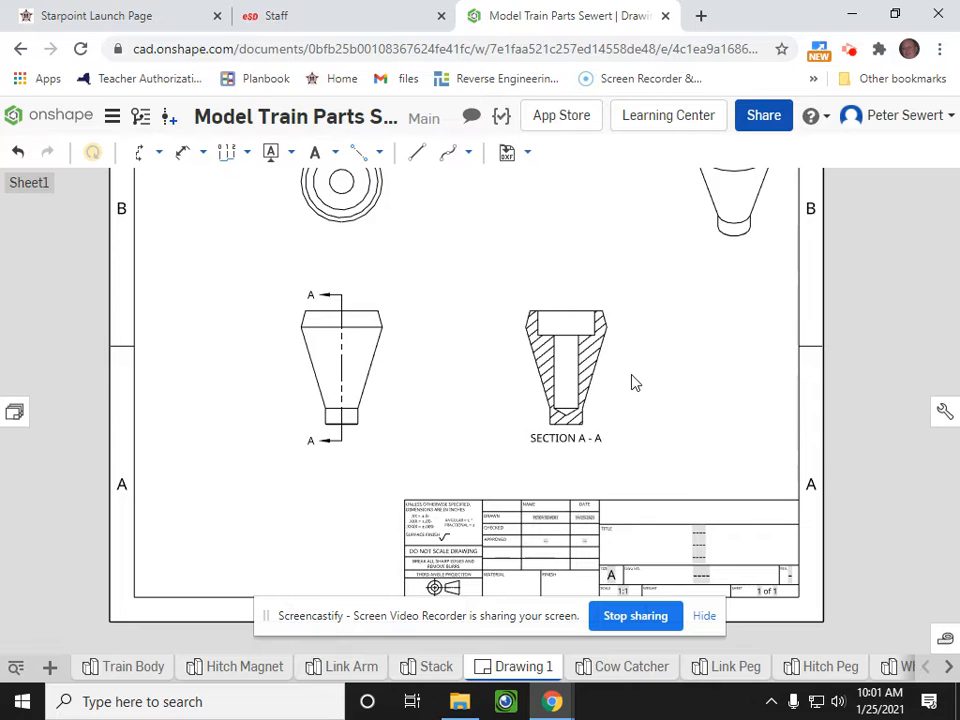
- Add a hole callout to the counterbored hole in section A-A, with its text above and left of the view
{"action": "key", "text": "alt+Tab"}
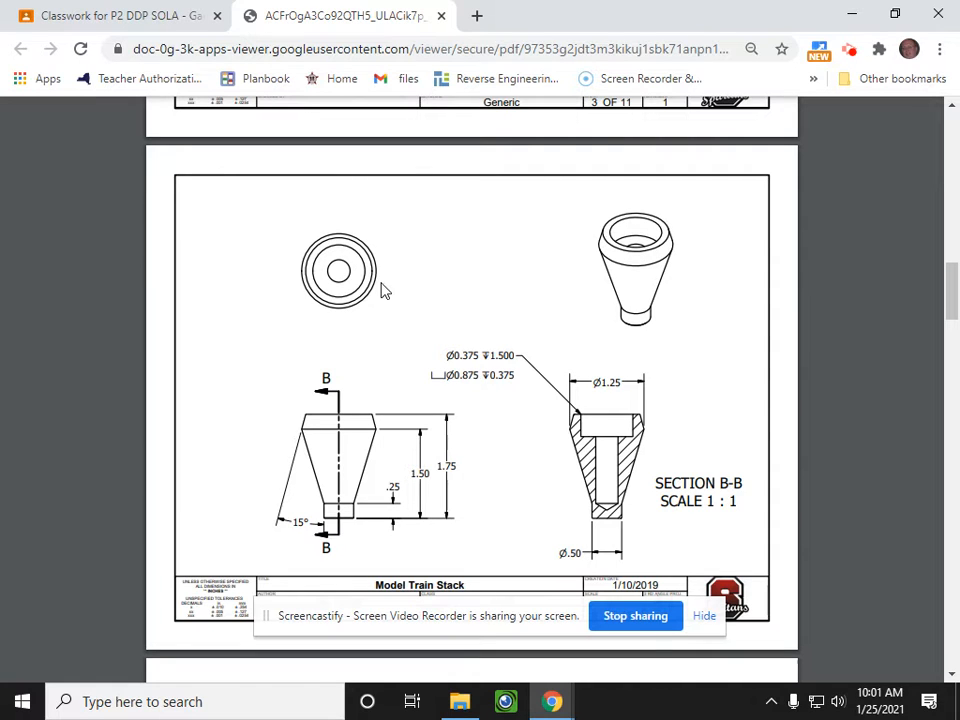
{"action": "key", "text": "alt+Tab"}
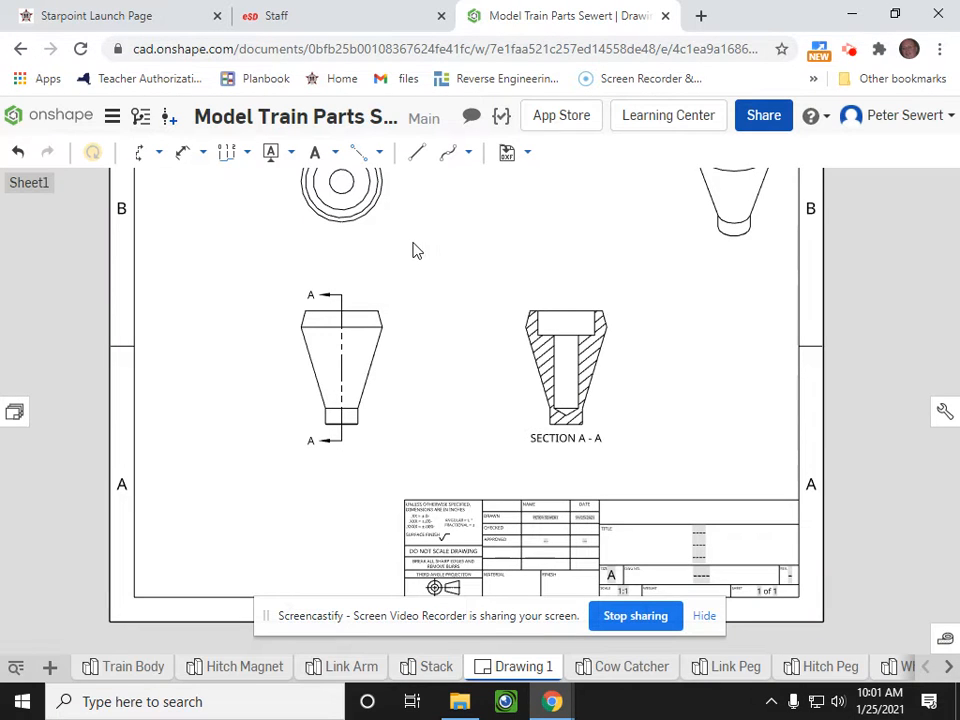
{"action": "left_click", "coordinate": [203, 153]}
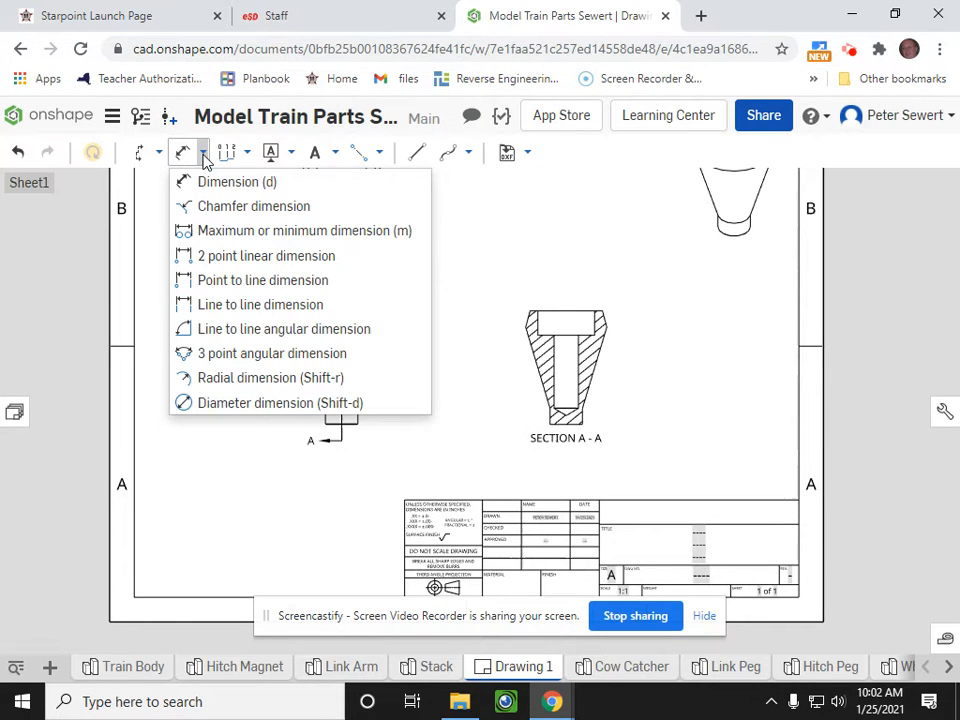
{"action": "left_click", "coordinate": [291, 153]}
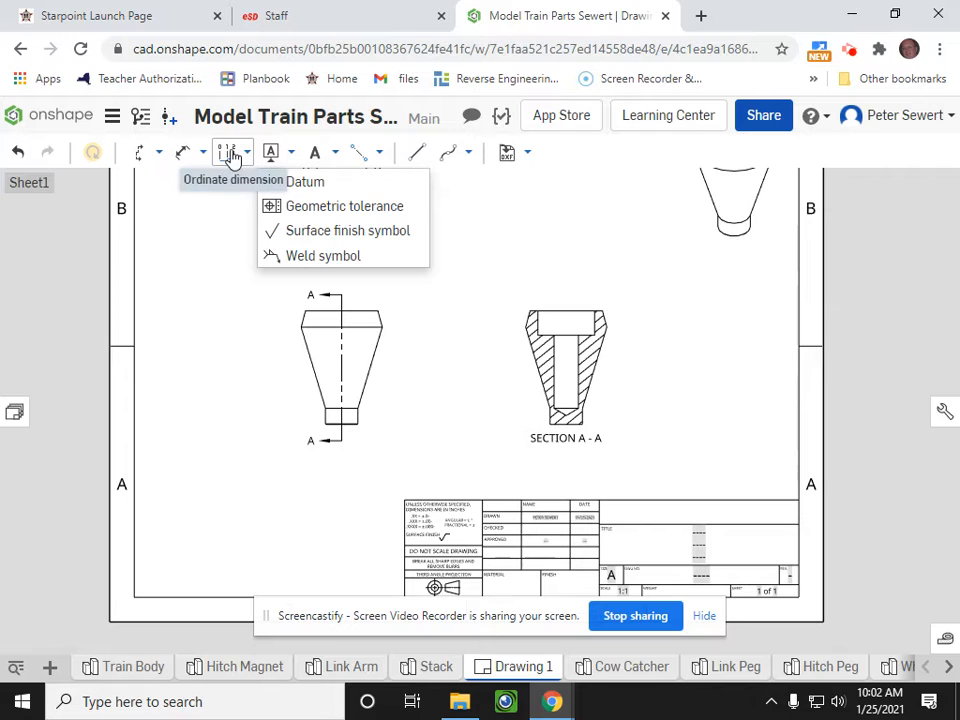
{"action": "left_click", "coordinate": [248, 156]}
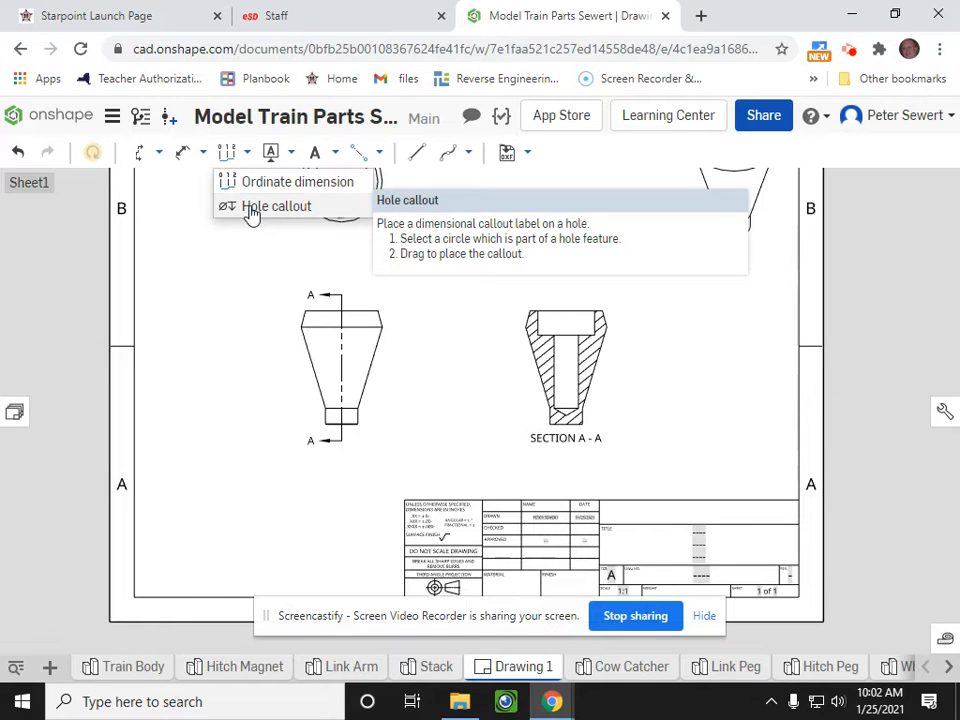
{"action": "left_click", "coordinate": [270, 206]}
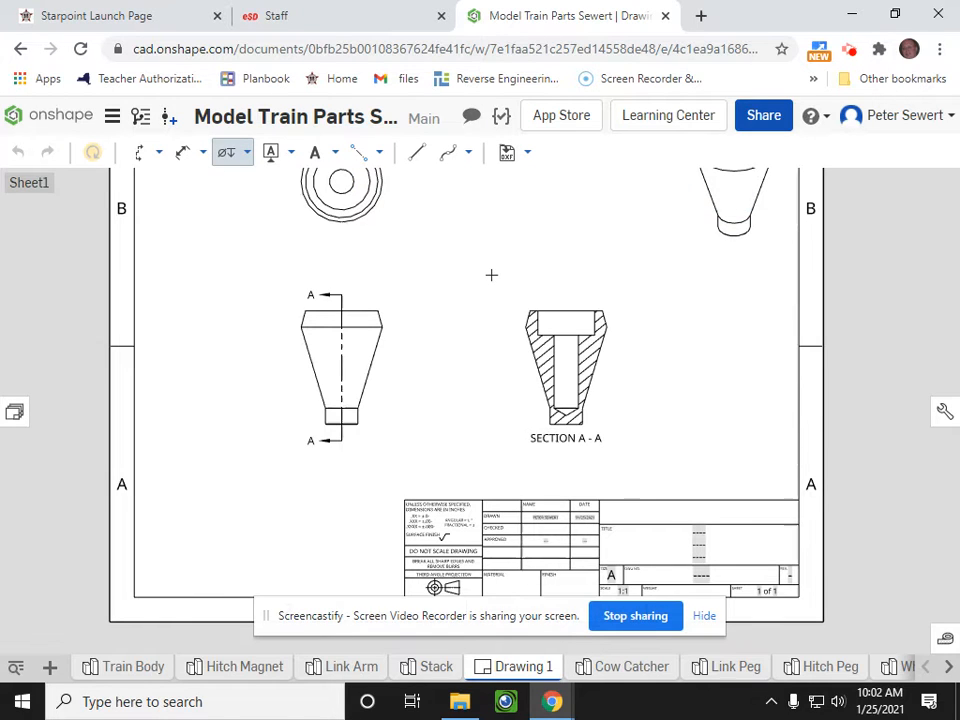
{"action": "scroll", "coordinate": [500, 272], "scroll_direction": "up", "scroll_amount": 4}
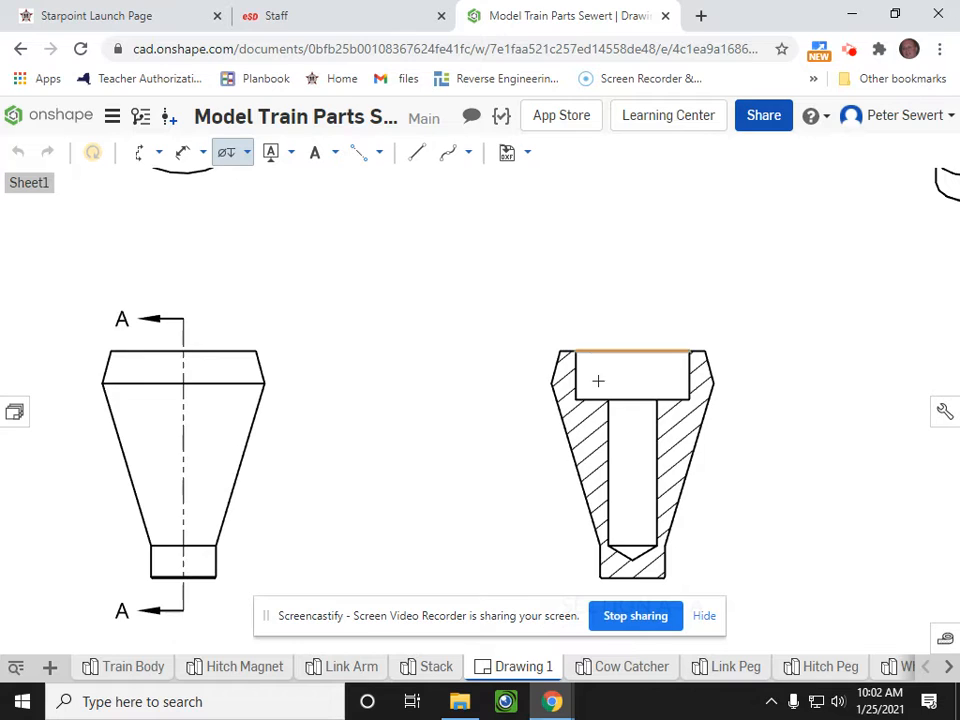
{"action": "scroll", "coordinate": [593, 374], "scroll_direction": "up", "scroll_amount": 1}
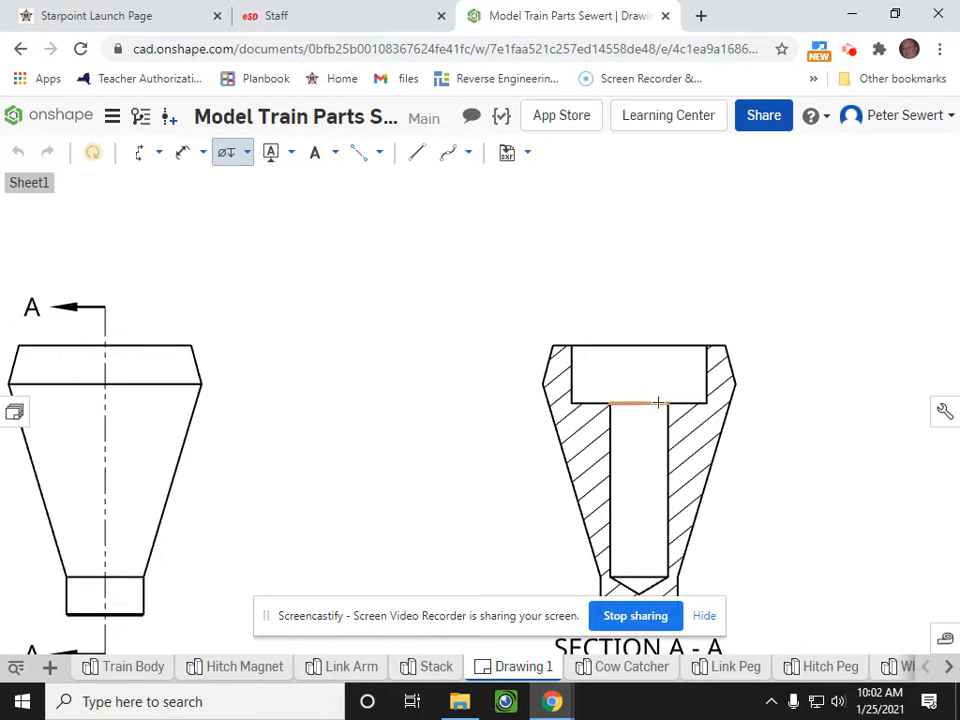
{"action": "left_click", "coordinate": [571, 361]}
{"action": "scroll", "coordinate": [535, 283], "scroll_direction": "down", "scroll_amount": 5}
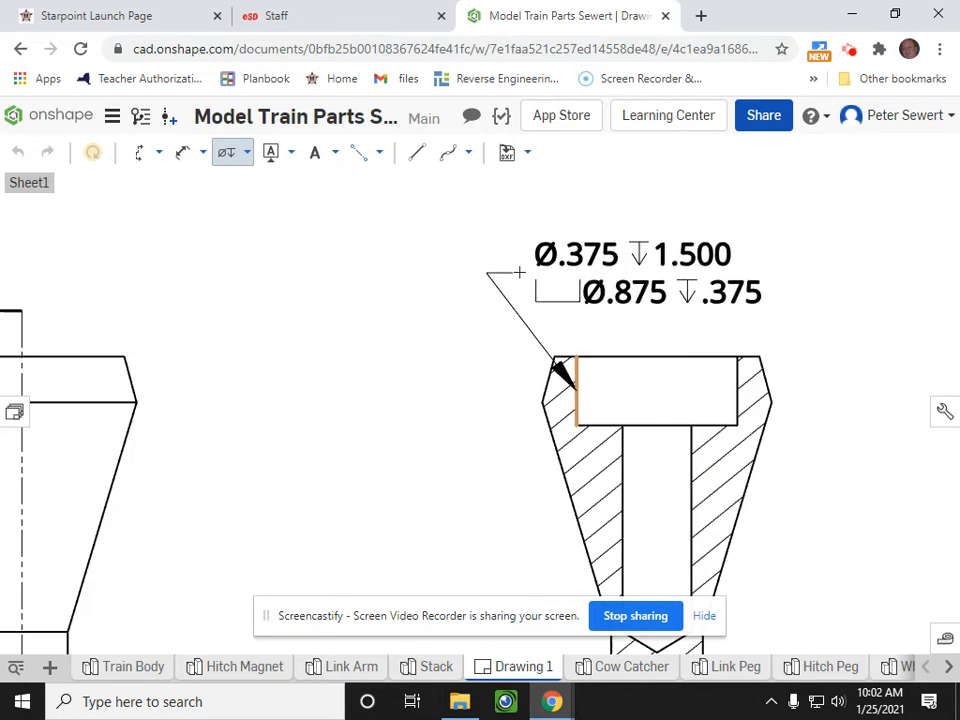
{"action": "left_click_drag", "start_coordinate": [483, 240], "coordinate": [483, 236]}
{"action": "left_click", "coordinate": [483, 236]}
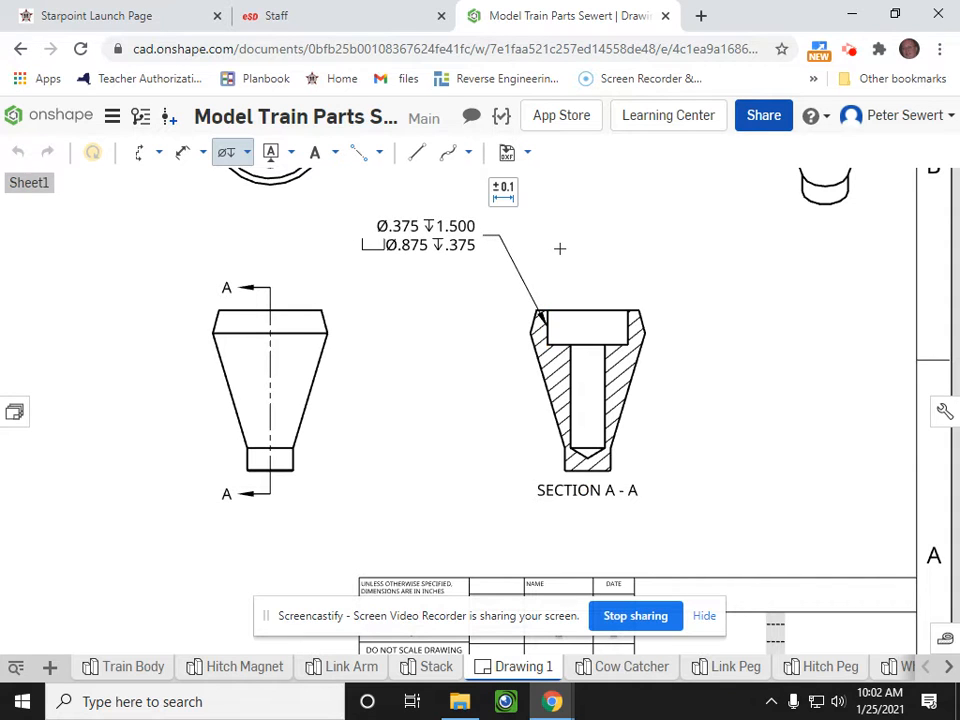
{"action": "key", "text": "Escape"}
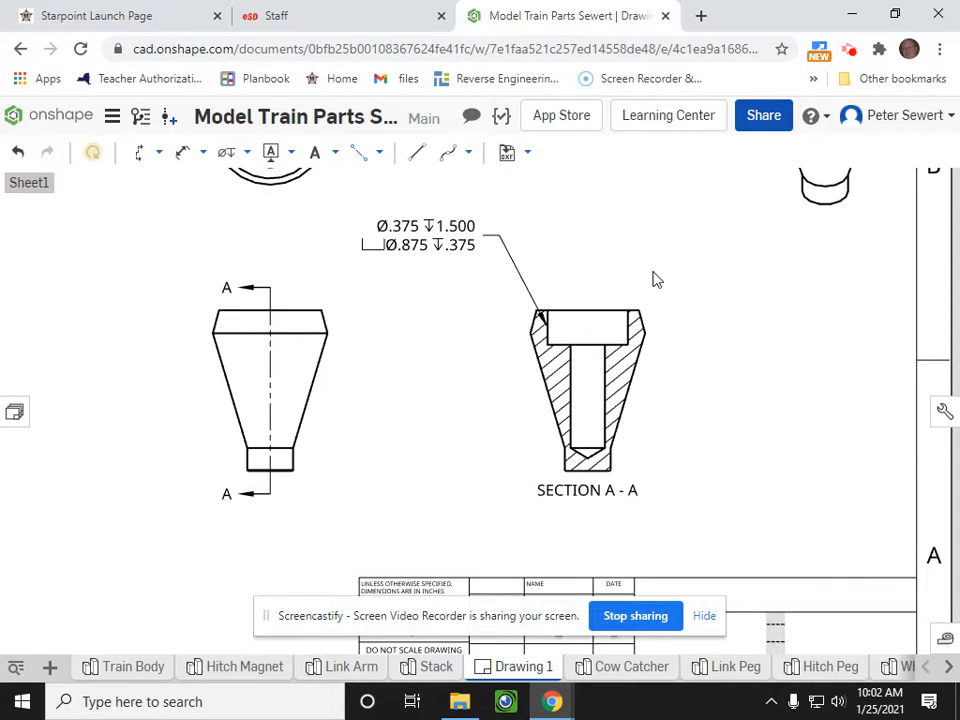
- Compare the dimensions with the reference PDF and set the Onshape drawing's primary precision to two decimals (0.12)
{"action": "scroll", "coordinate": [679, 386], "scroll_direction": "down", "scroll_amount": 5}
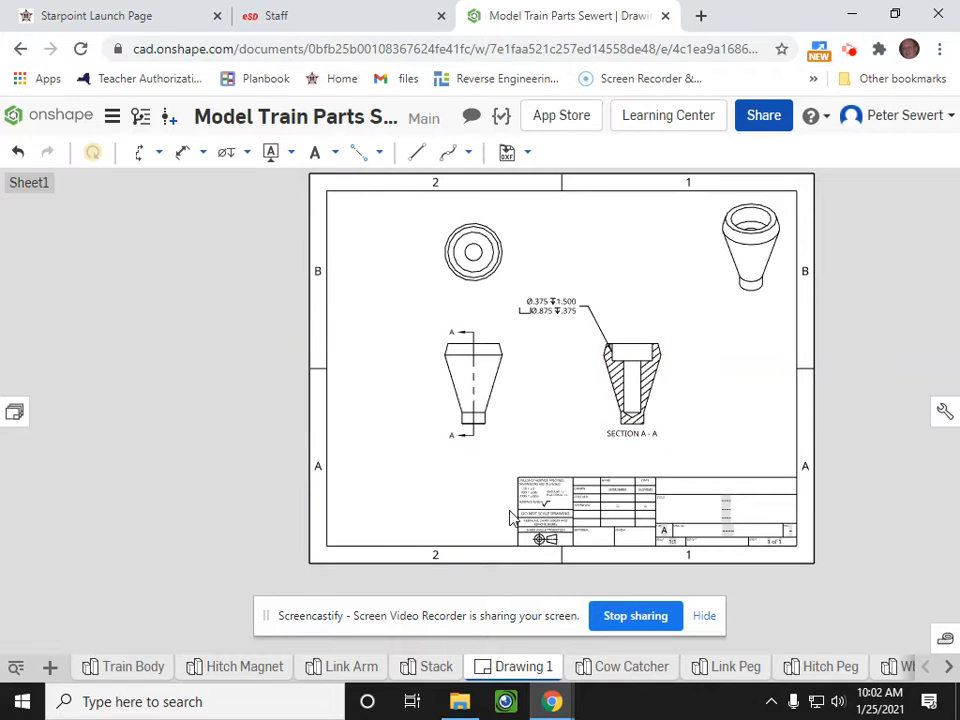
{"action": "key", "text": "alt+Tab"}
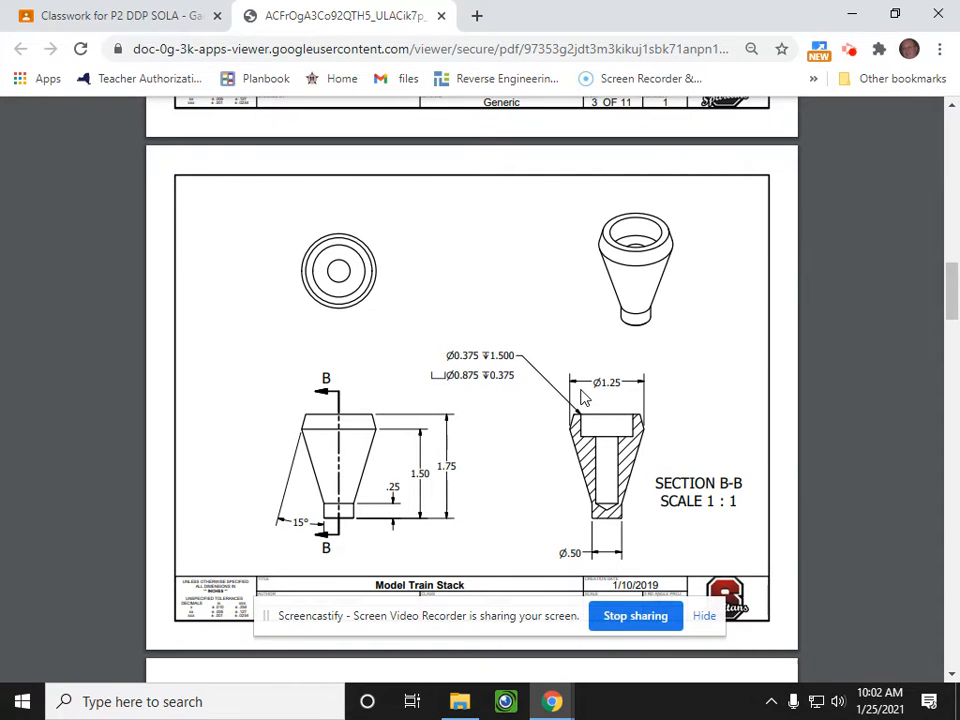
{"action": "key", "text": "alt+Tab"}
{"action": "key", "text": "alt+Tab"}
{"action": "key", "text": "alt+Tab"}
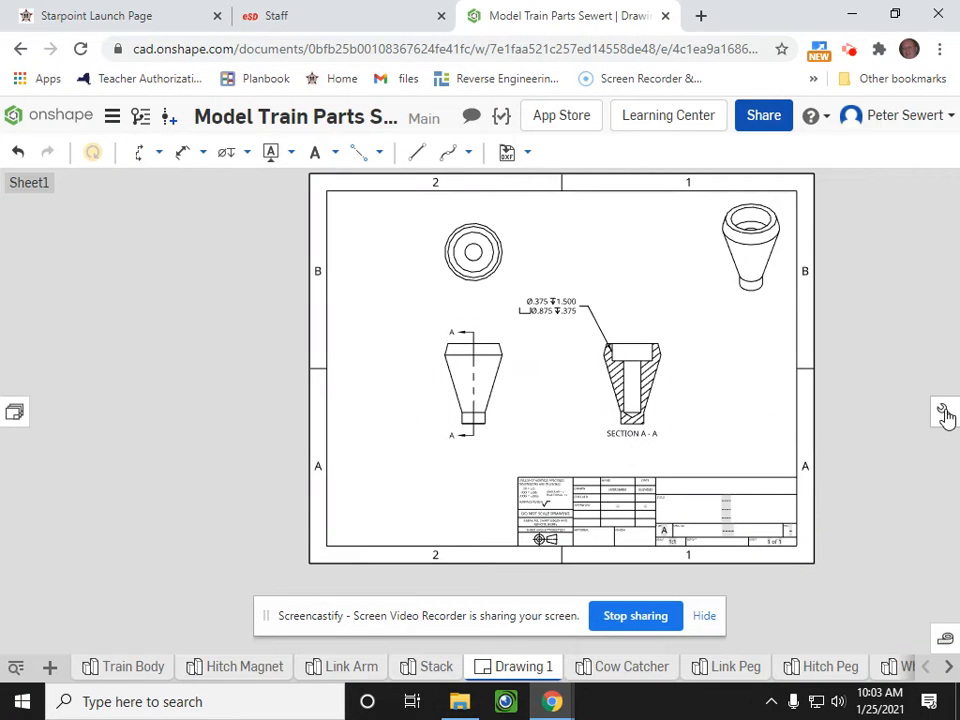
{"action": "left_click", "coordinate": [943, 413]}
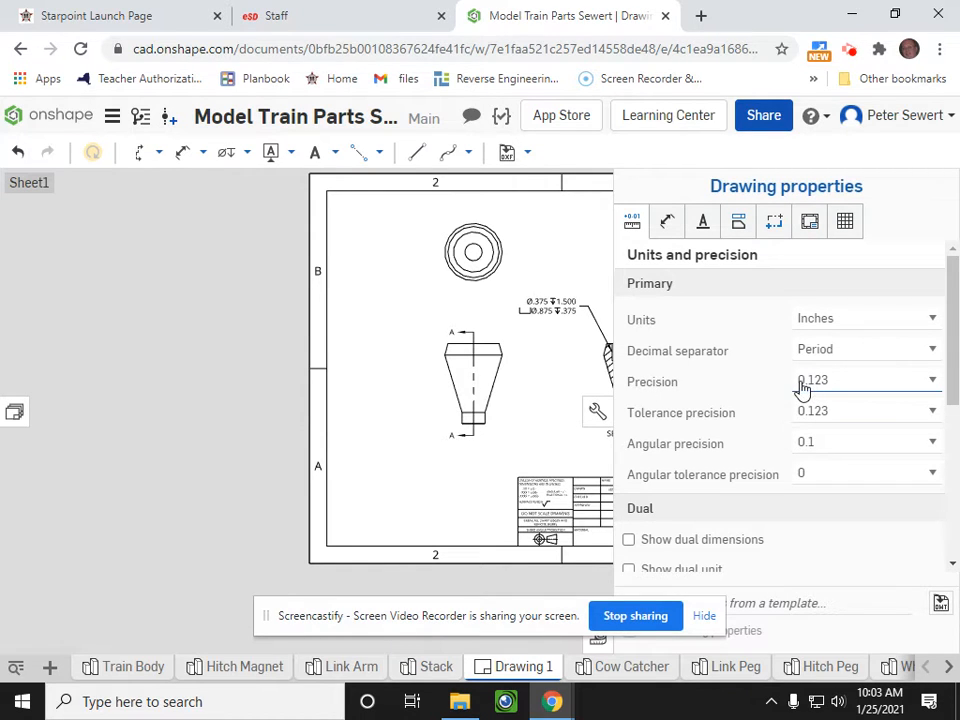
{"action": "left_click", "coordinate": [834, 392]}
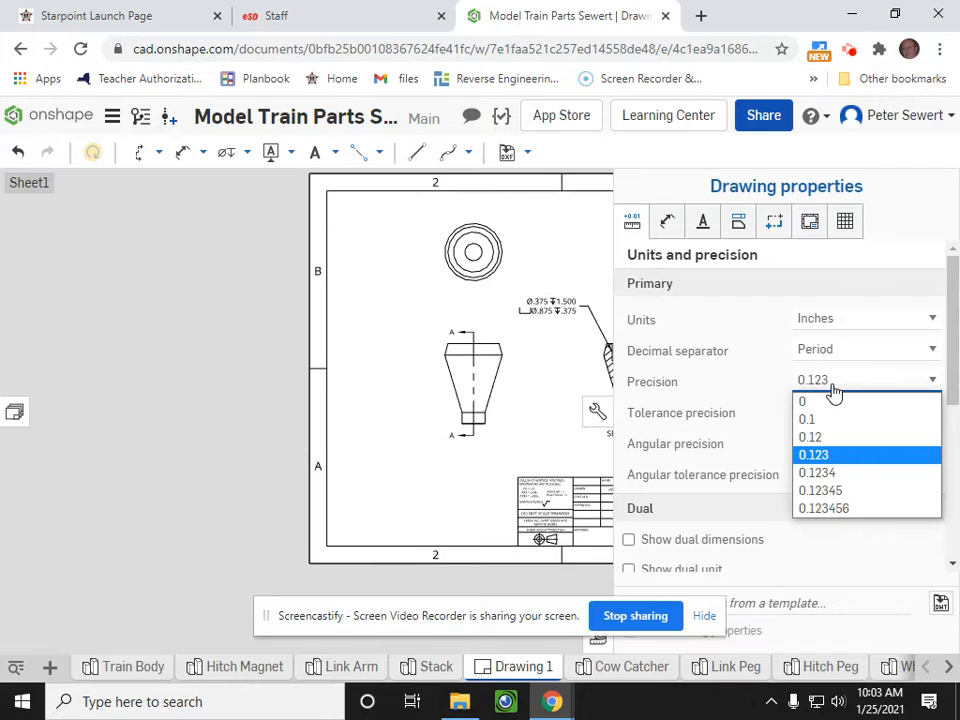
{"action": "left_click", "coordinate": [818, 438]}
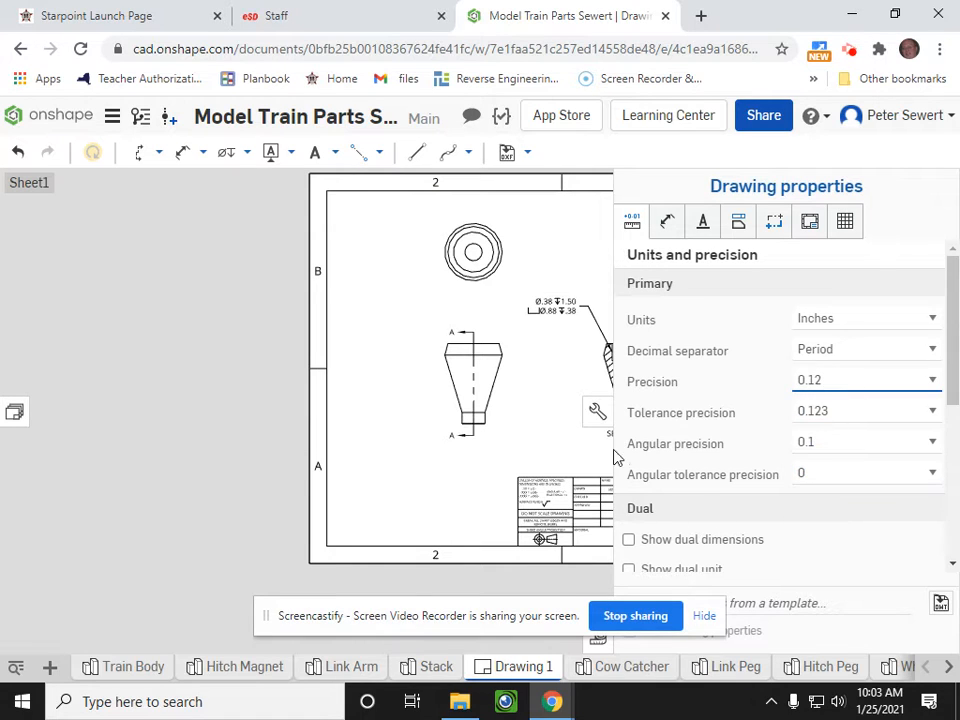
{"action": "left_click", "coordinate": [595, 414]}
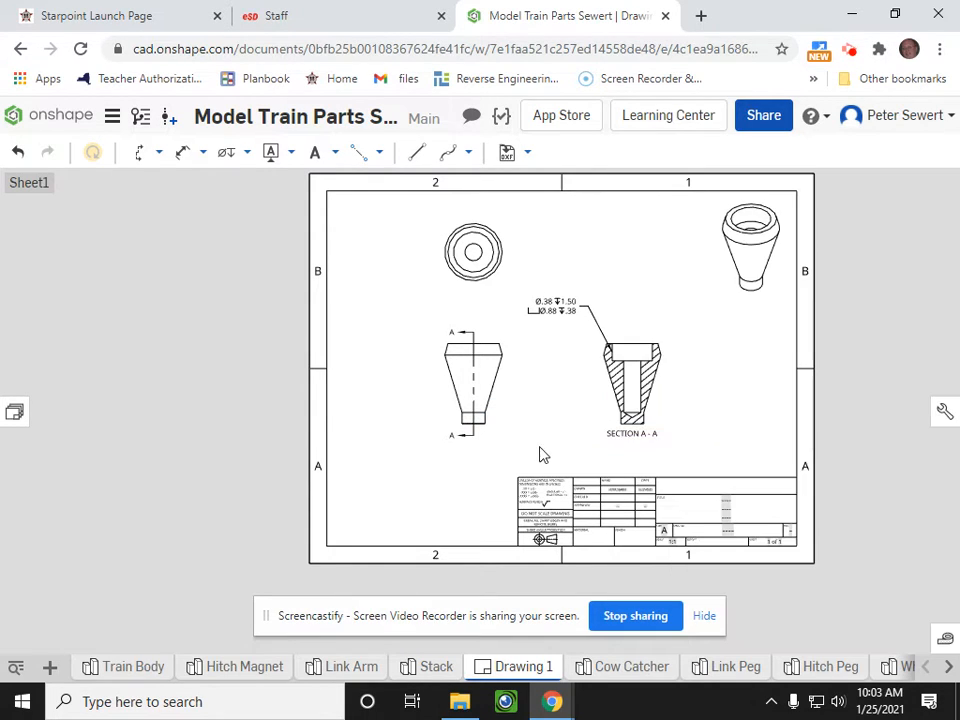
- Consult the reference PDF and dimension the section view's widest outer width between its two outer corners, placing the dimension above the view
{"action": "scroll", "coordinate": [499, 320], "scroll_direction": "up", "scroll_amount": 2}
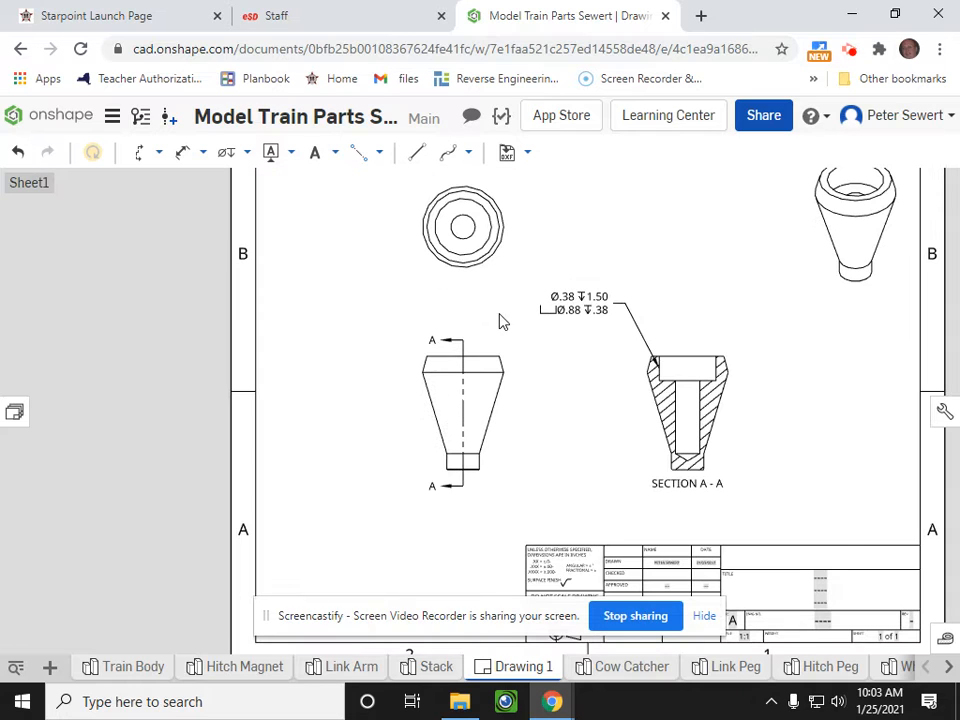
{"action": "left_click", "coordinate": [686, 380]}
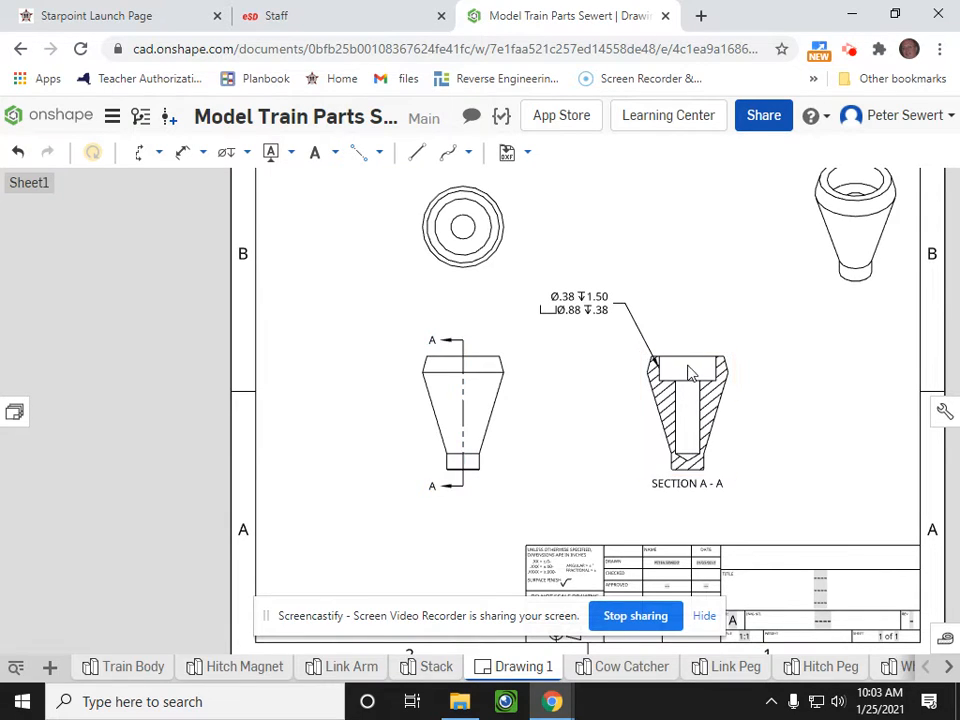
{"action": "scroll", "coordinate": [690, 354], "scroll_direction": "up", "scroll_amount": 3}
{"action": "scroll", "coordinate": [692, 356], "scroll_direction": "up", "scroll_amount": 1}
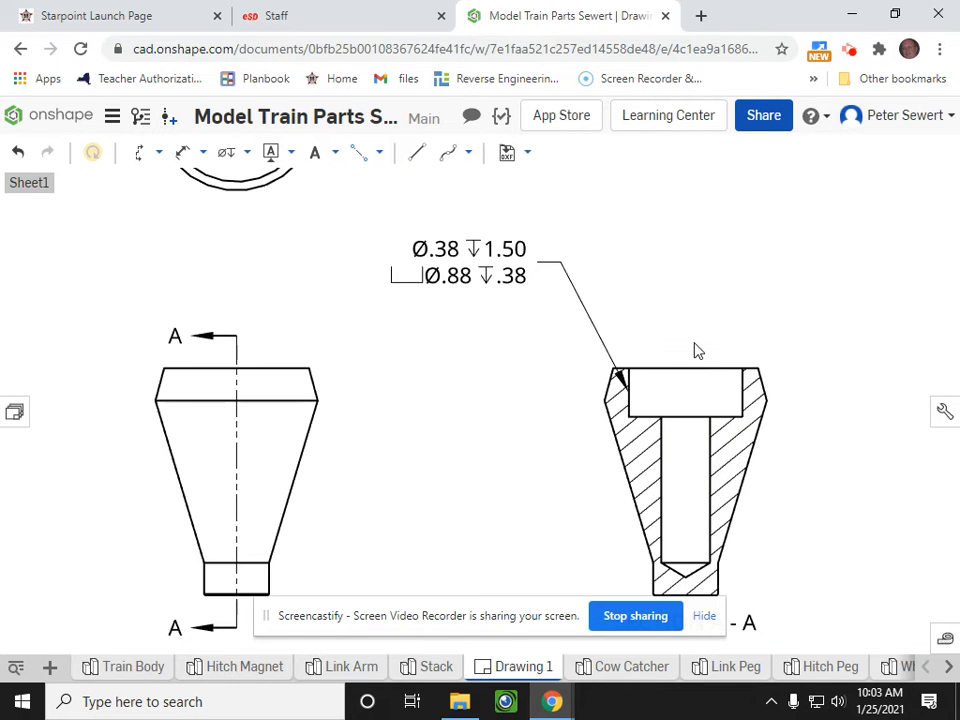
{"action": "scroll", "coordinate": [696, 347], "scroll_direction": "up", "scroll_amount": 3}
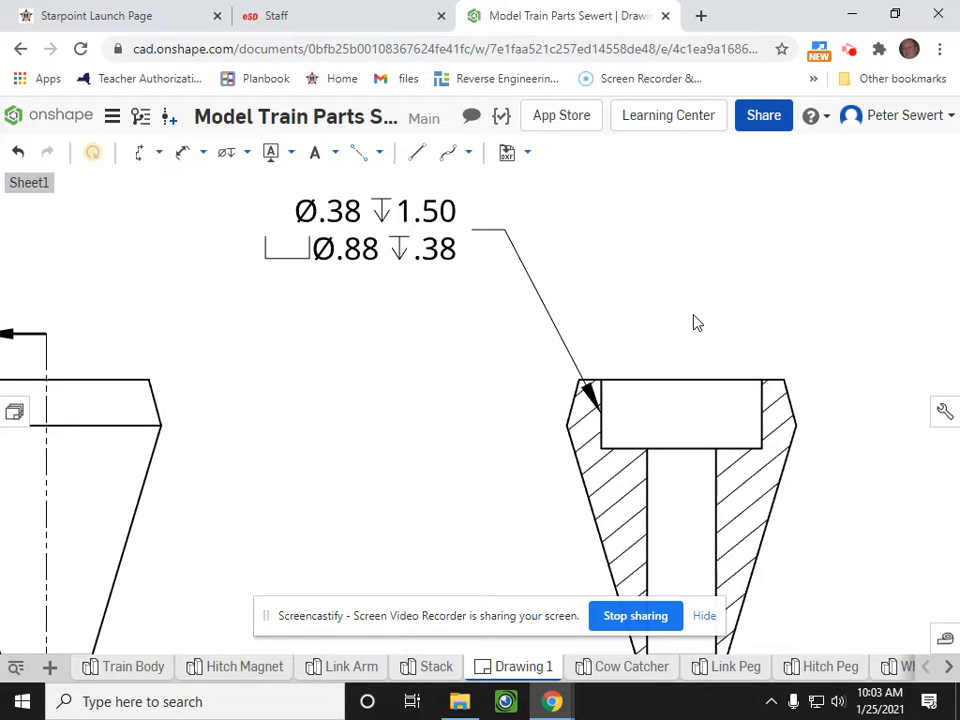
{"action": "key", "text": "alt+Tab"}
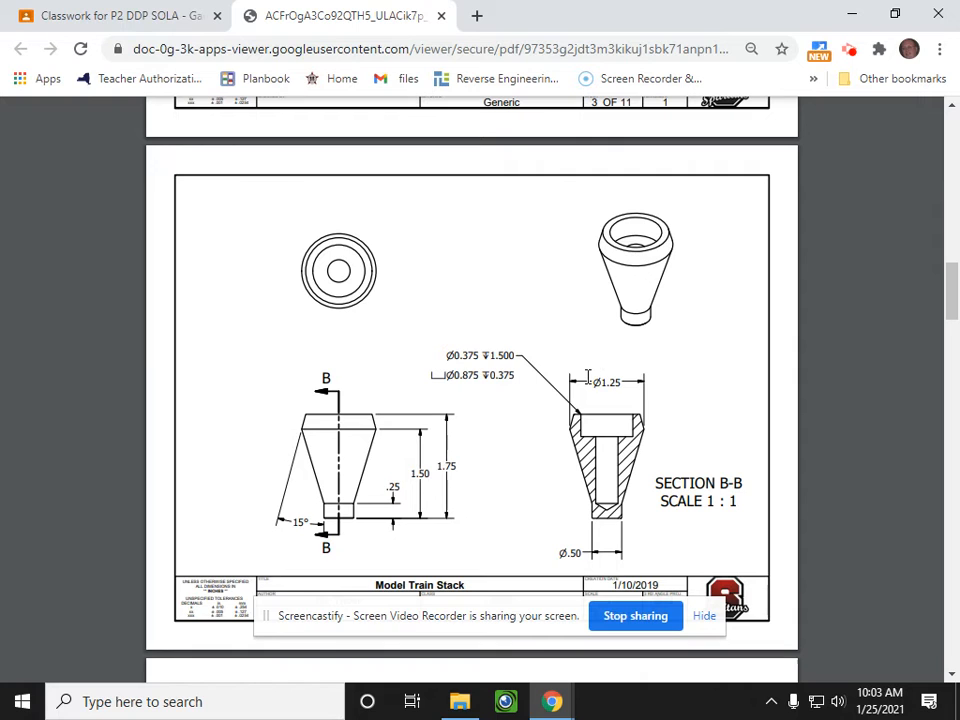
{"action": "key", "text": "alt+Tab"}
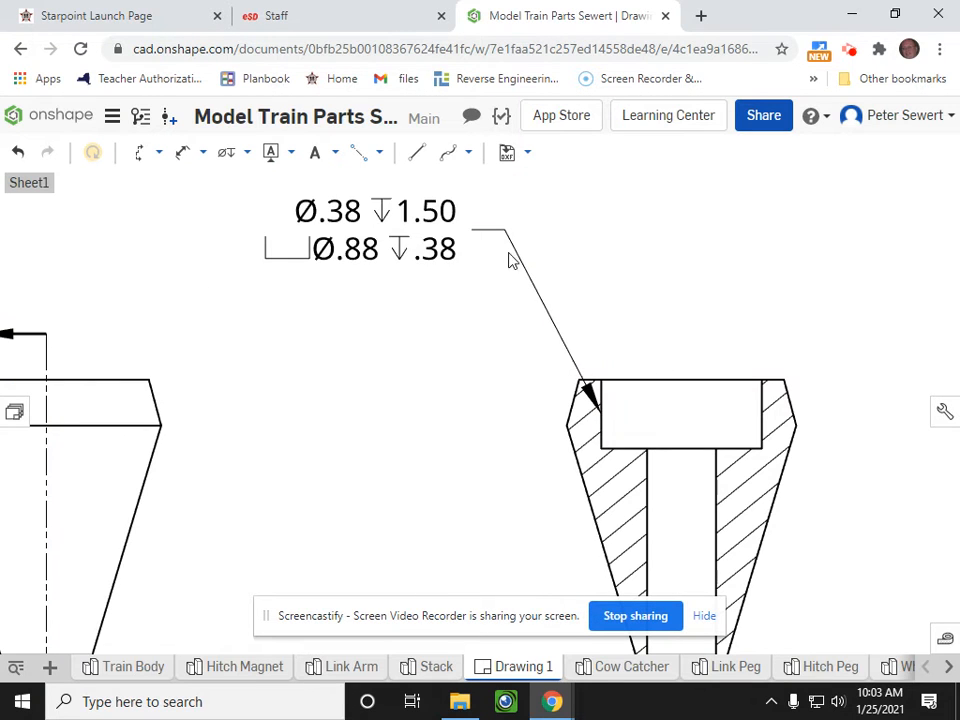
{"action": "left_click", "coordinate": [183, 153]}
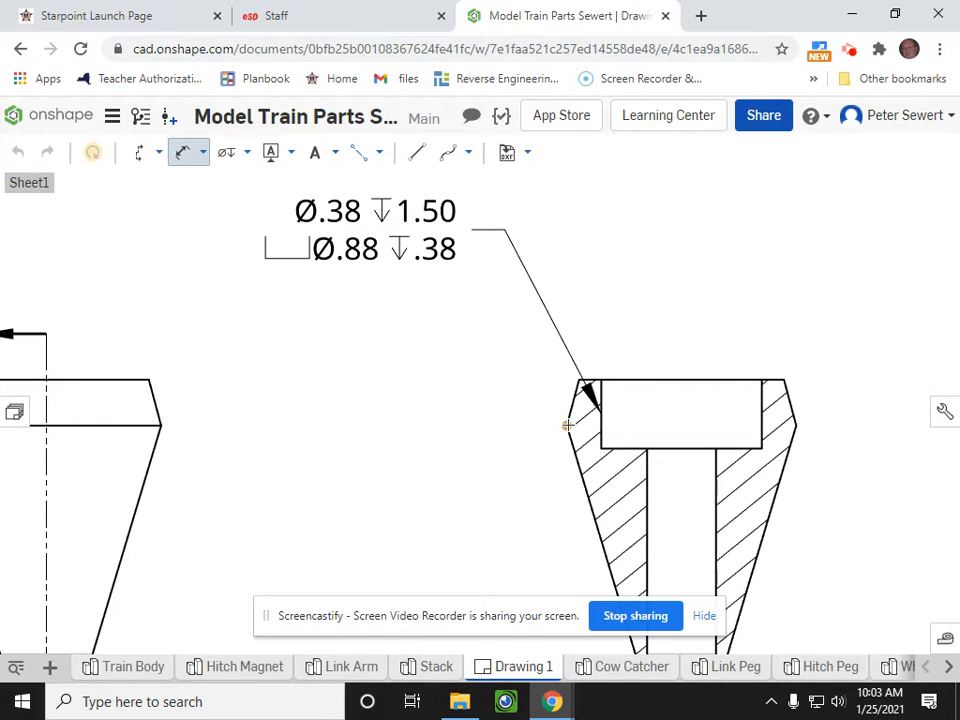
{"action": "left_click", "coordinate": [567, 425]}
{"action": "left_click", "coordinate": [795, 425]}
{"action": "left_click", "coordinate": [681, 294]}
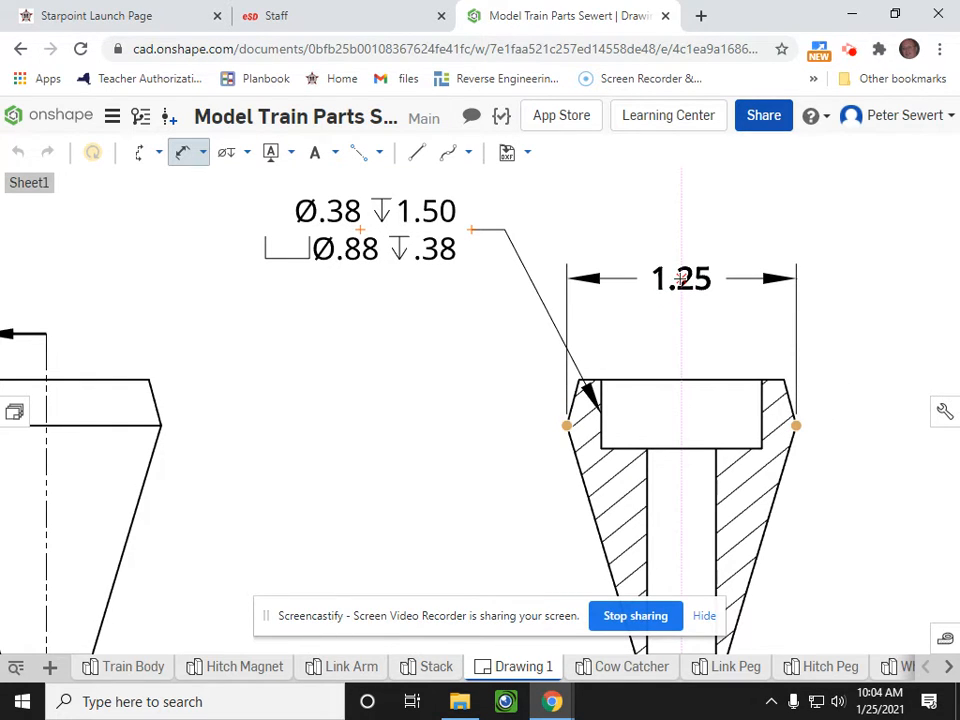
{"action": "left_click", "coordinate": [681, 279]}
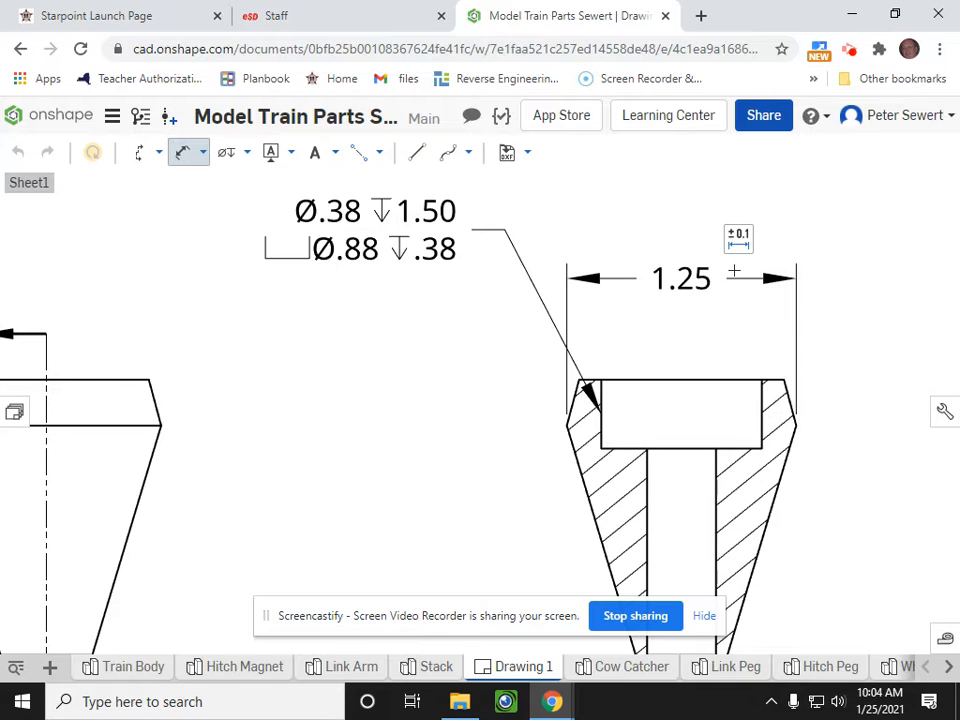
- Add a diameter symbol prefix to the outer width dimension above the section view
{"action": "left_click", "coordinate": [735, 241]}
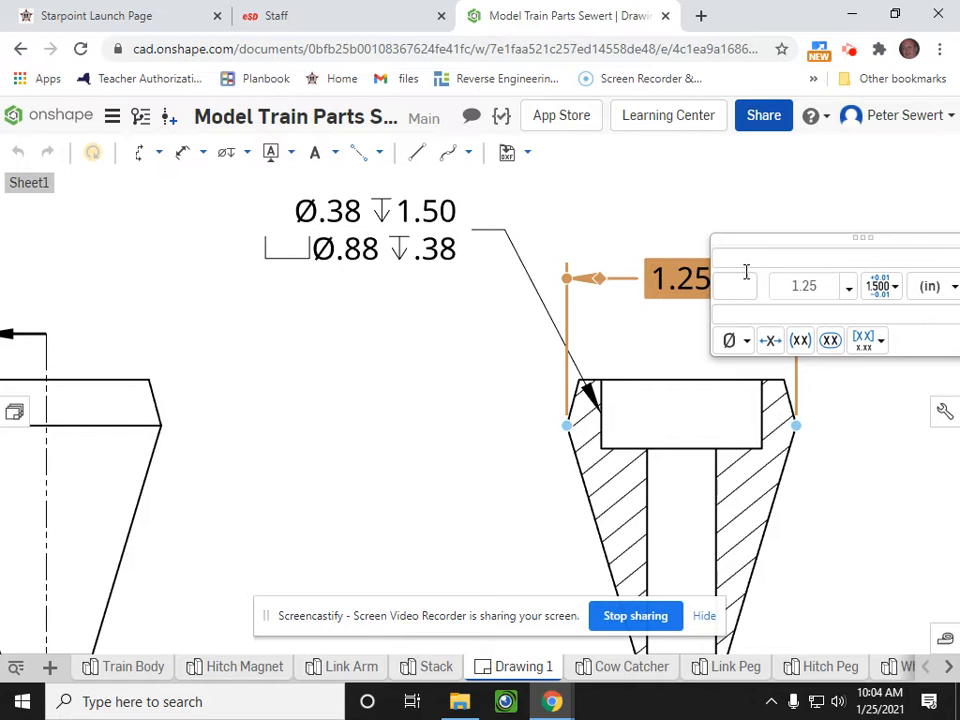
{"action": "left_click_drag", "start_coordinate": [748, 240], "coordinate": [592, 226]}
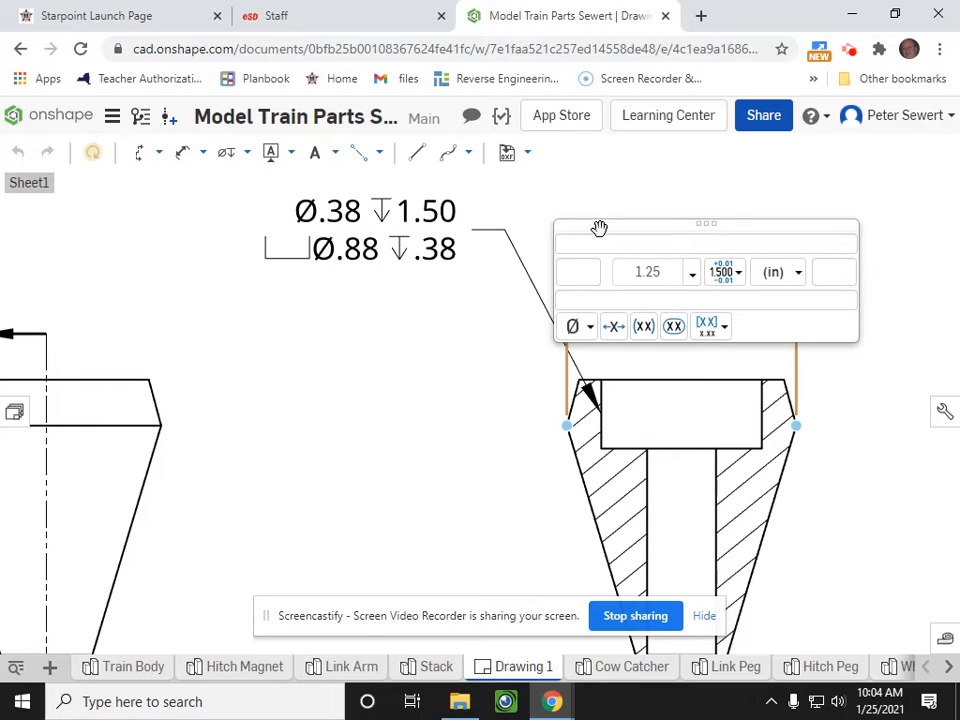
{"action": "left_click", "coordinate": [582, 274]}
{"action": "left_click", "coordinate": [591, 330]}
{"action": "left_click", "coordinate": [583, 380]}
{"action": "left_click", "coordinate": [474, 333]}
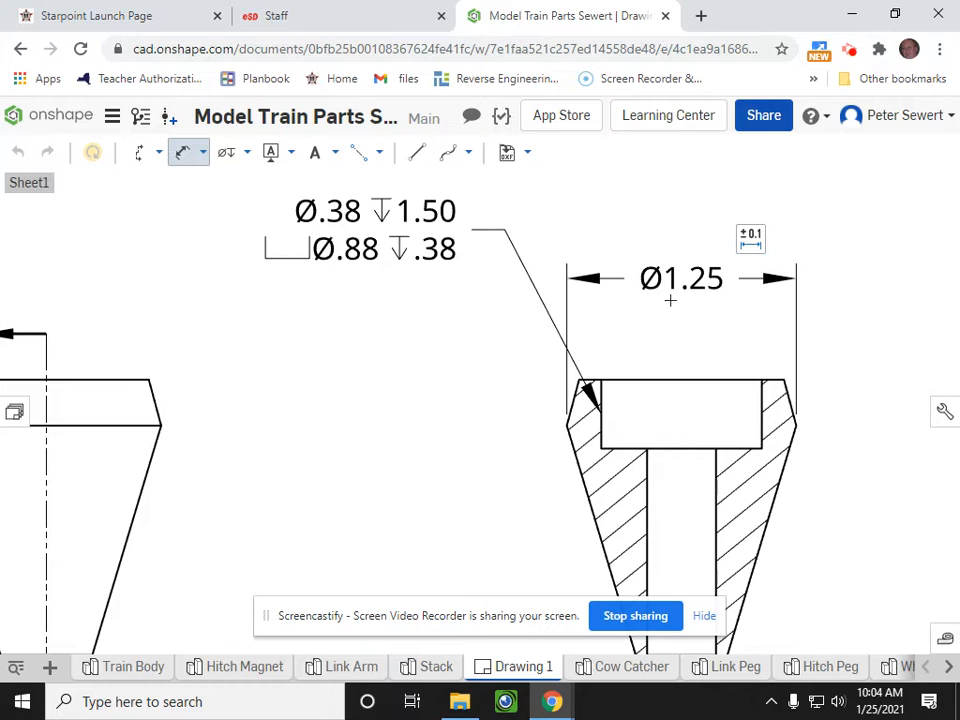
- Consult the reference PDF, then move the SECTION A - A label from below the section view to the open space right of it
{"action": "scroll", "coordinate": [700, 313], "scroll_direction": "down", "scroll_amount": 3}
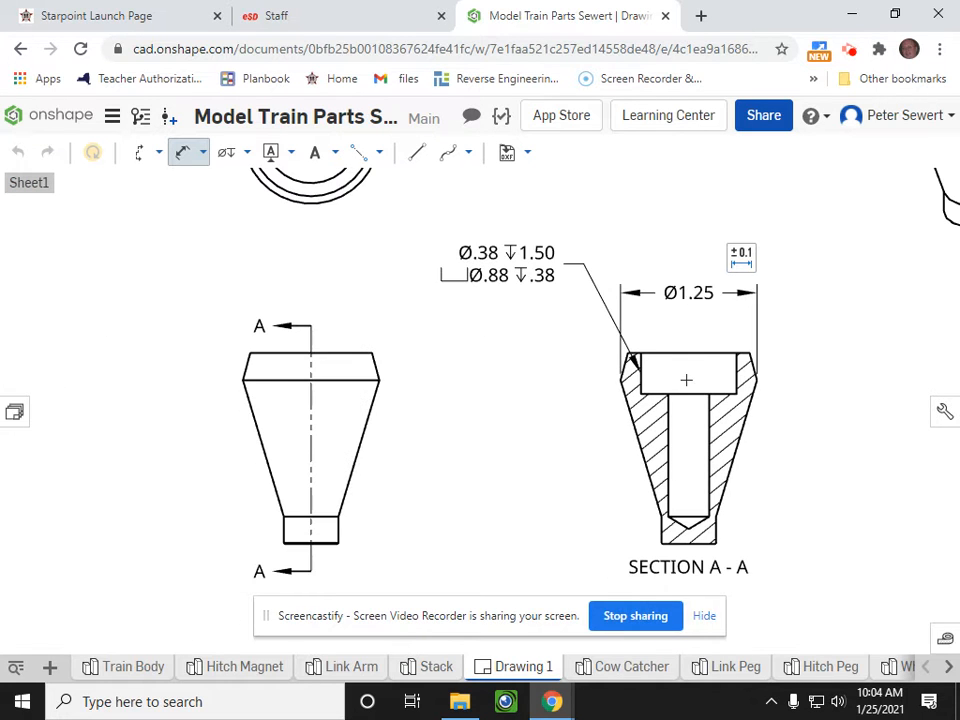
{"action": "middle_click_drag", "start_coordinate": [686, 384], "coordinate": [687, 295]}
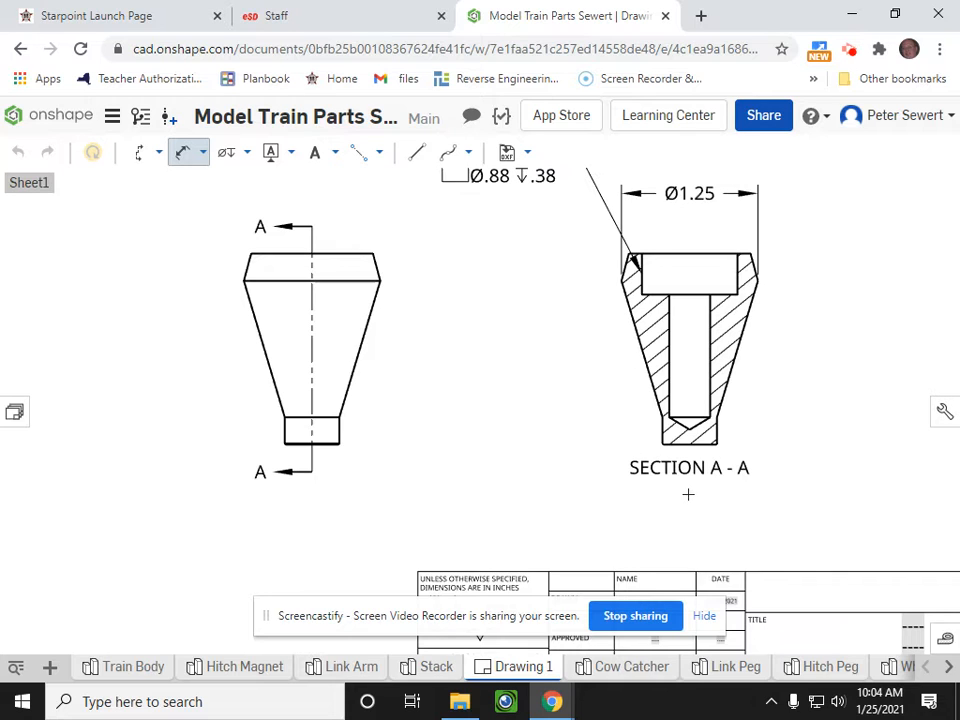
{"action": "key", "text": "alt+Tab"}
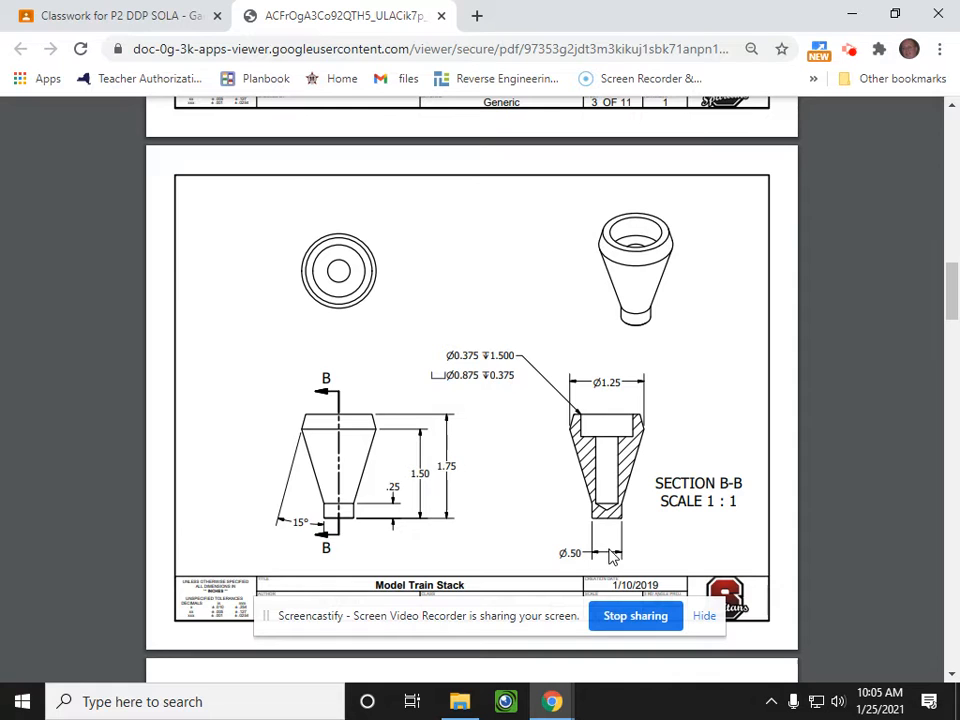
{"action": "key", "text": "alt+Tab"}
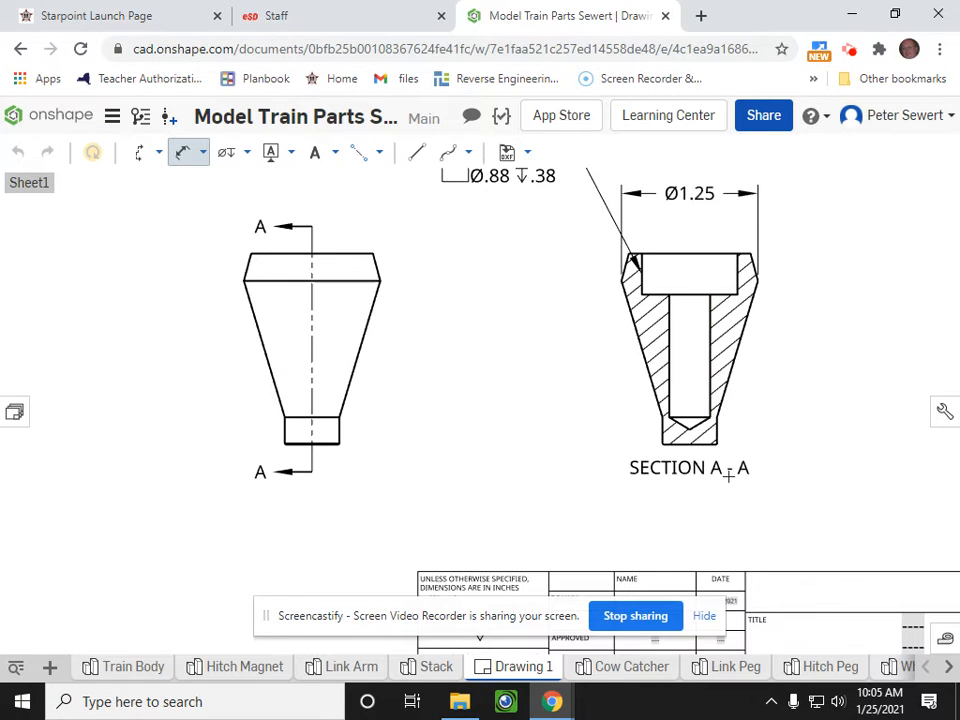
{"action": "scroll", "coordinate": [680, 465], "scroll_direction": "down", "scroll_amount": 3}
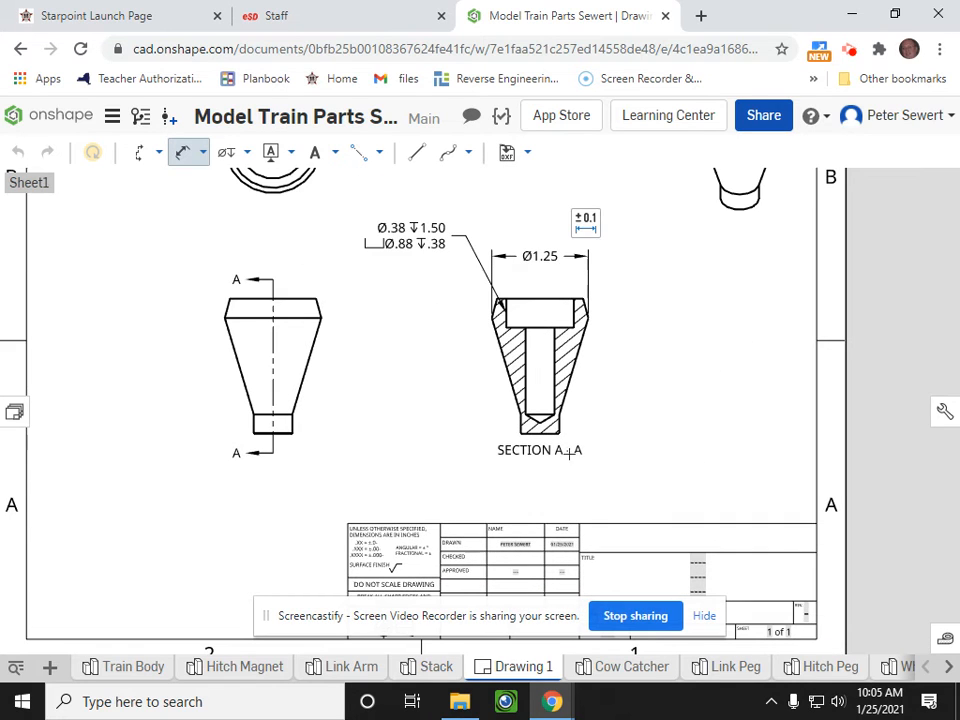
{"action": "left_click", "coordinate": [554, 459]}
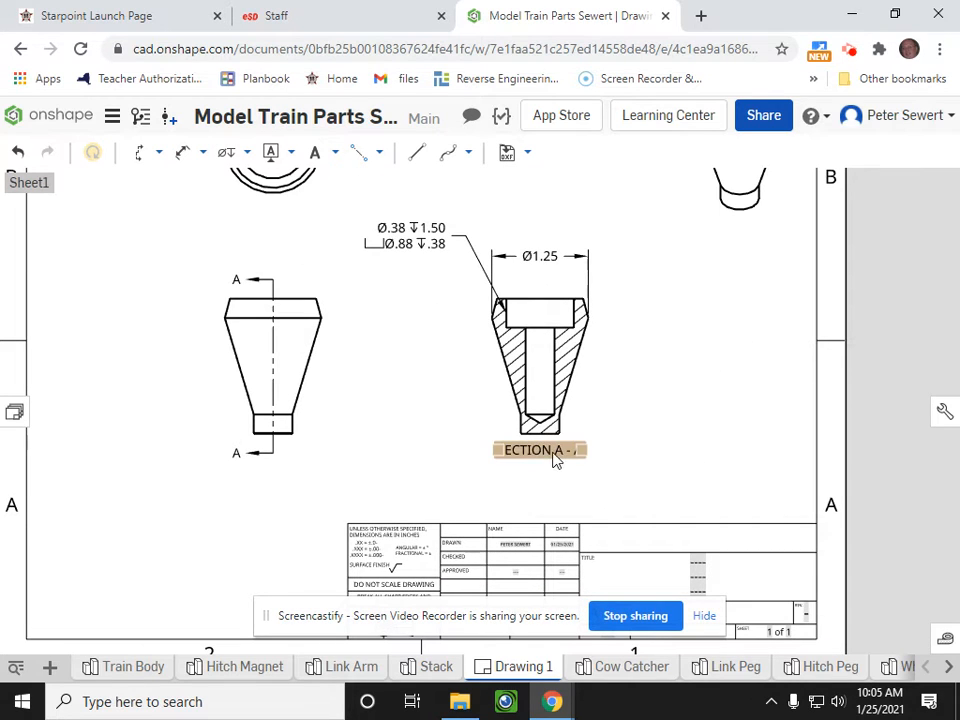
{"action": "left_click_drag", "start_coordinate": [540, 455], "coordinate": [676, 360]}
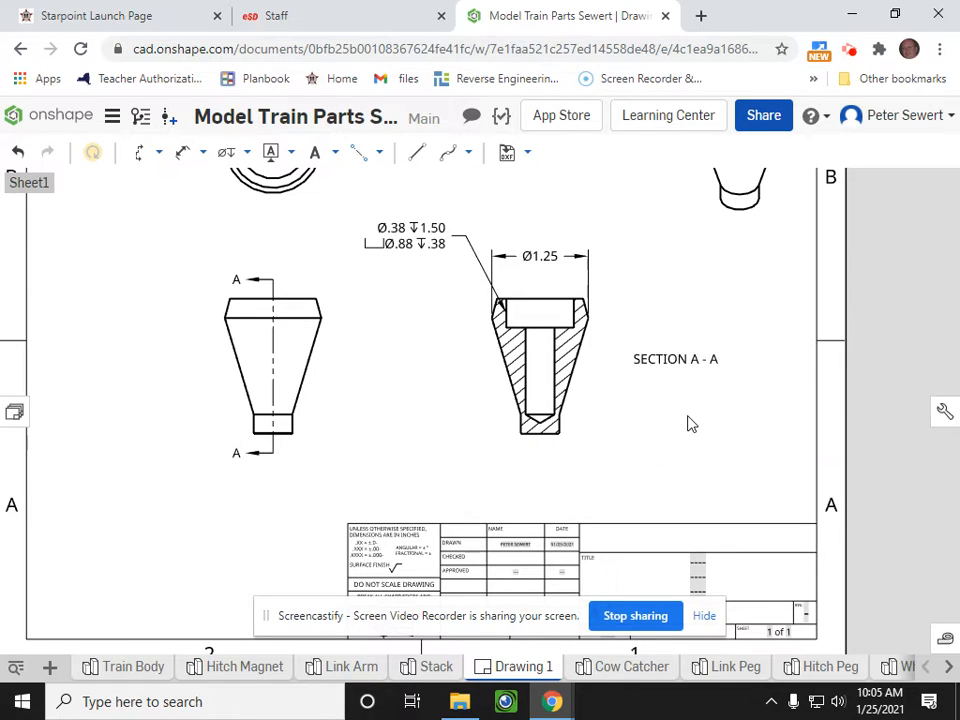
- Add a note reading "SCALE 1:1" directly beneath the SECTION A - A label
{"action": "left_click", "coordinate": [315, 154]}
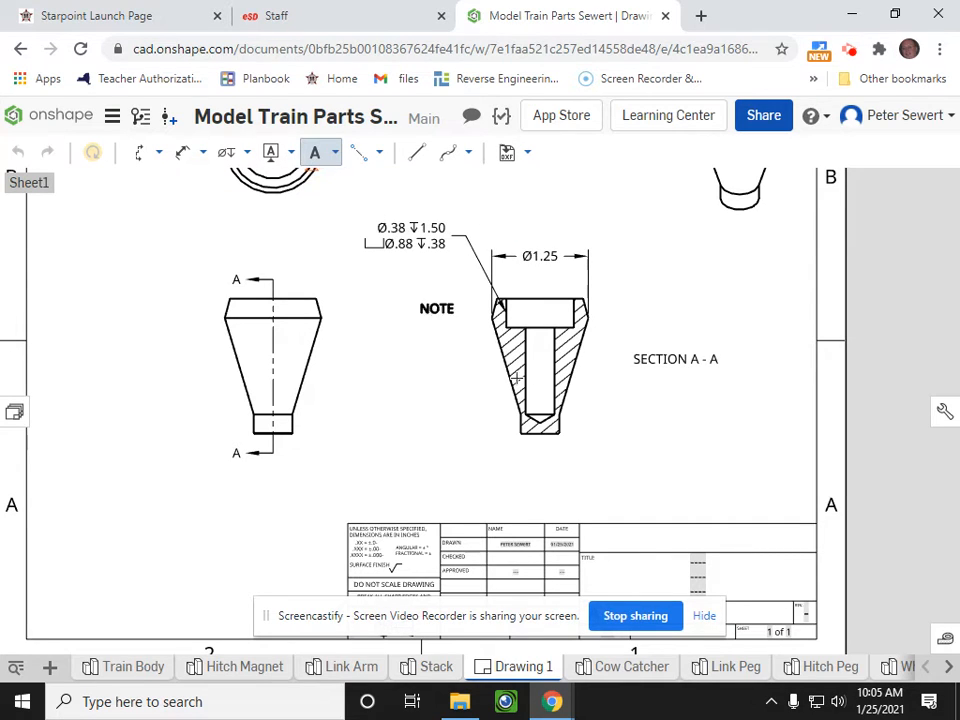
{"action": "left_click", "coordinate": [634, 382]}
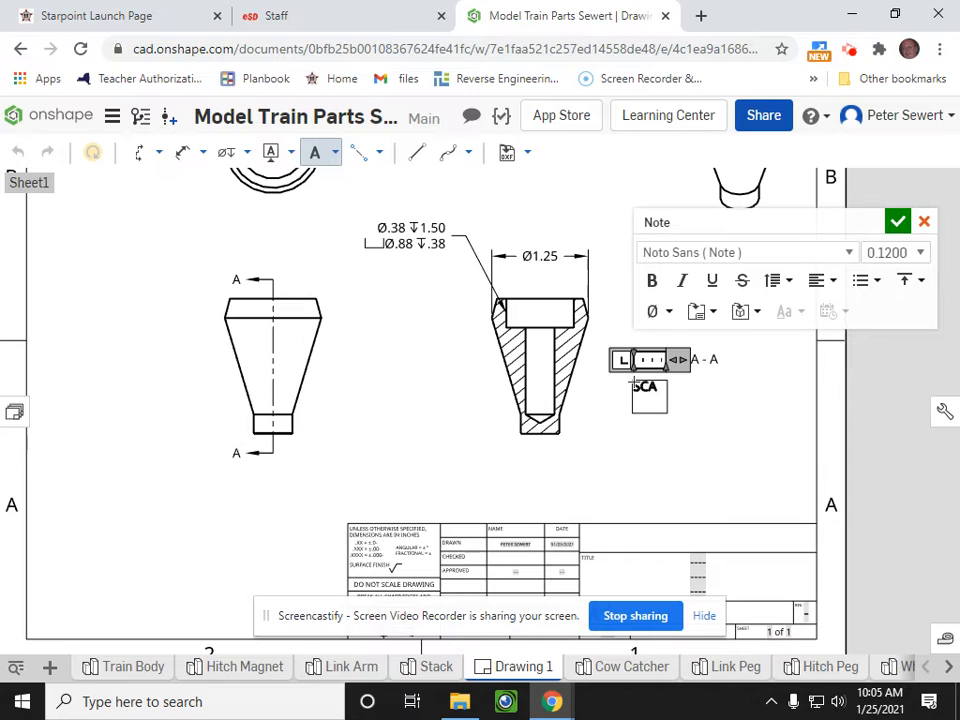
{"action": "type", "text": "SCALE "}
{"action": "type", "text": "1:1"}
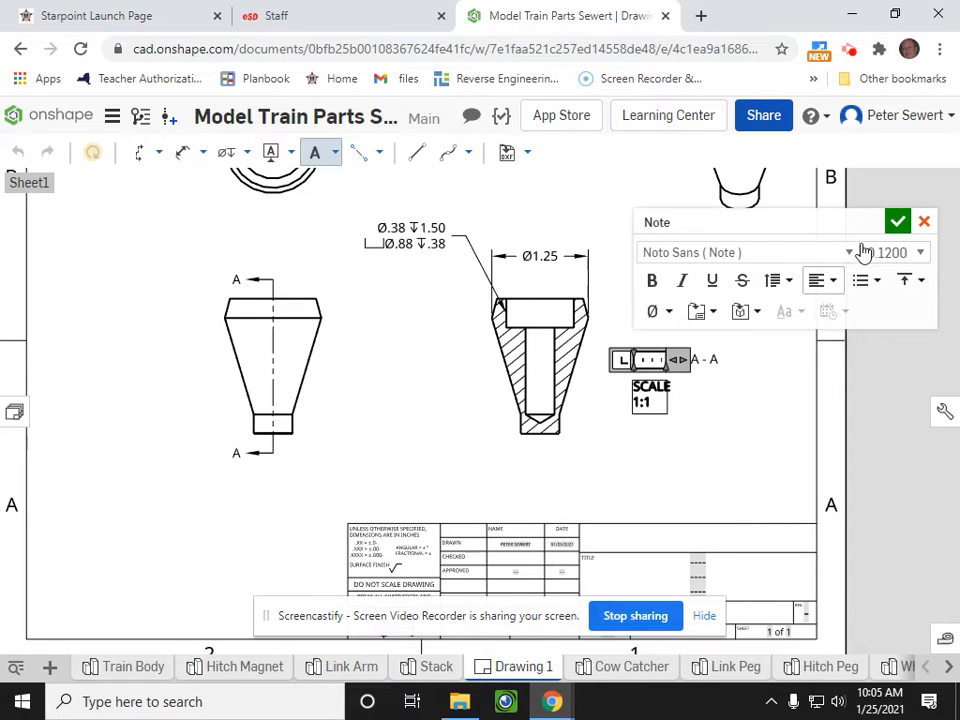
{"action": "left_click", "coordinate": [897, 221]}
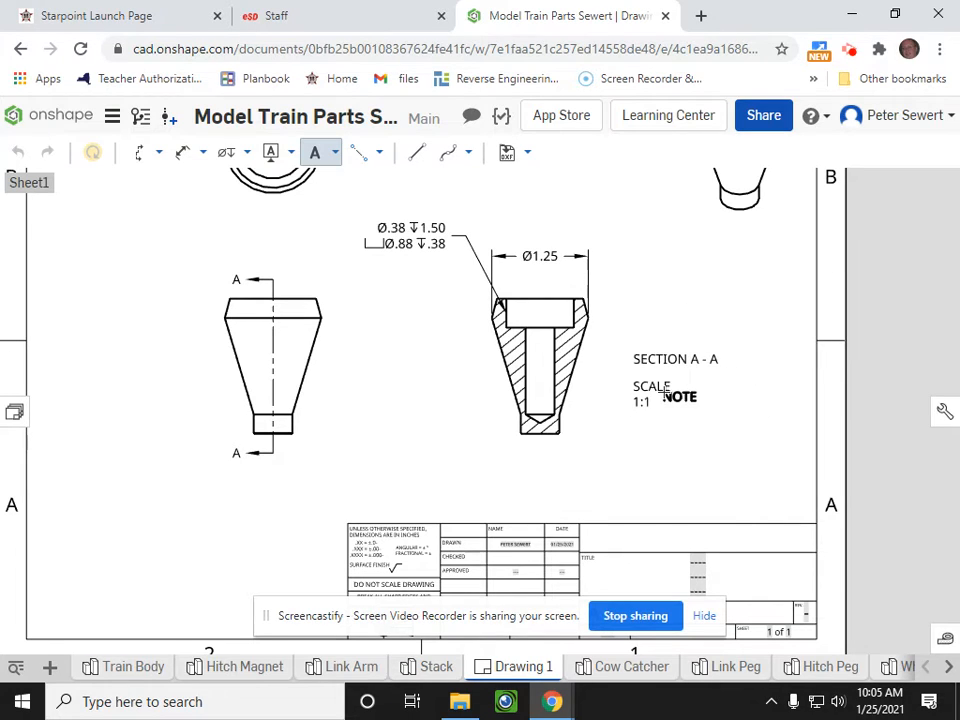
- Widen the SCALE 1:1 note so its text fits on one line, and center it closely under the SECTION A - A label
{"action": "left_click", "coordinate": [664, 396]}
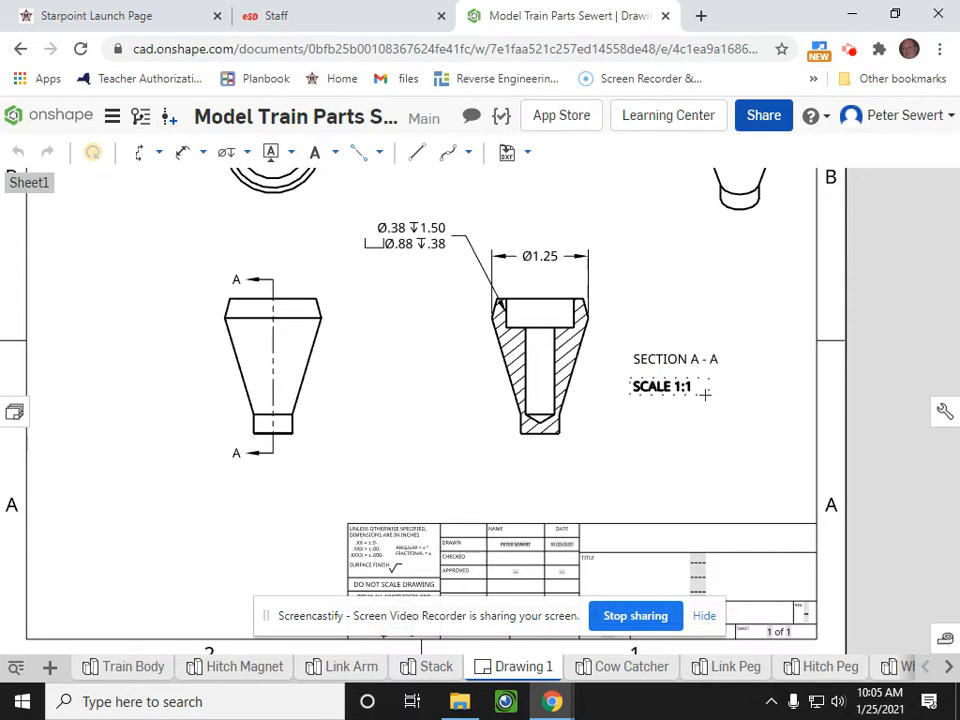
{"action": "left_click", "coordinate": [714, 452]}
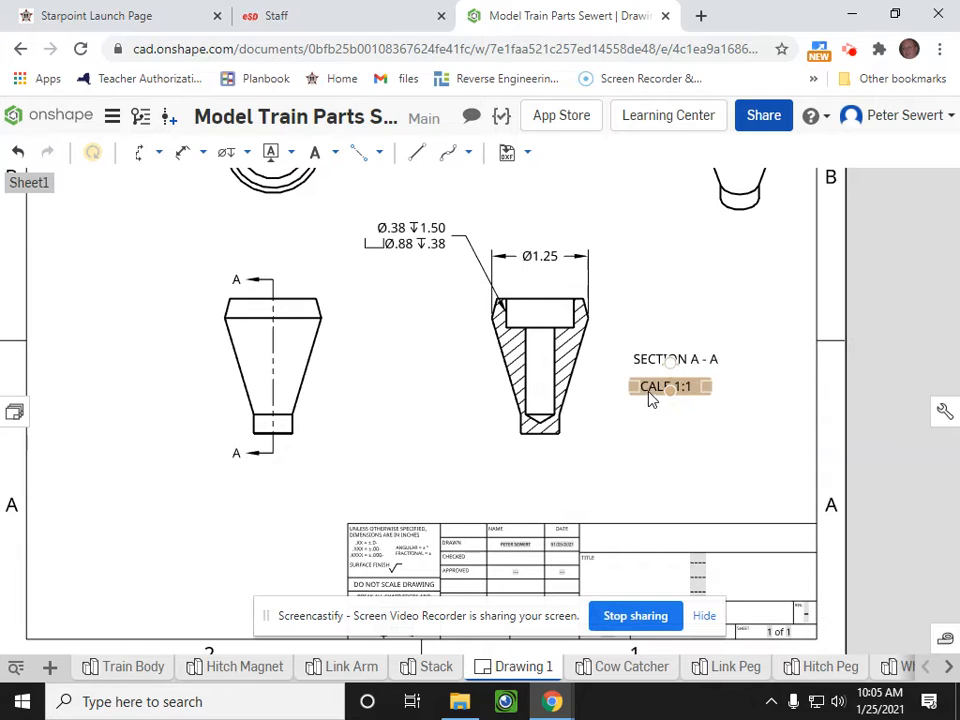
{"action": "left_click_drag", "start_coordinate": [657, 388], "coordinate": [659, 386]}
{"action": "left_click_drag", "start_coordinate": [714, 382], "coordinate": [687, 383]}
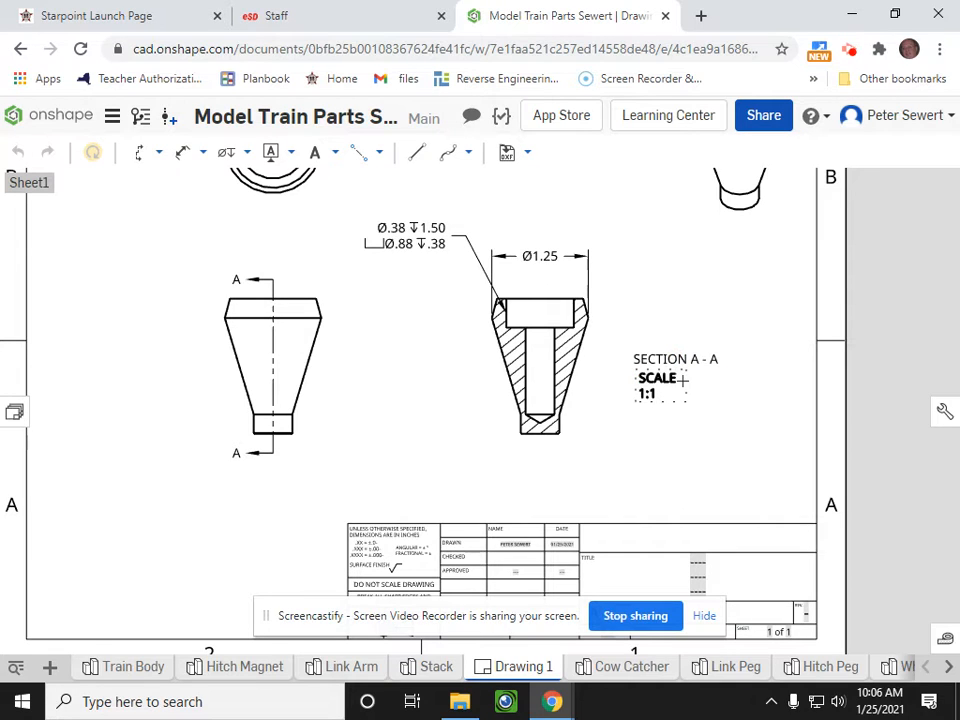
{"action": "left_click", "coordinate": [743, 462]}
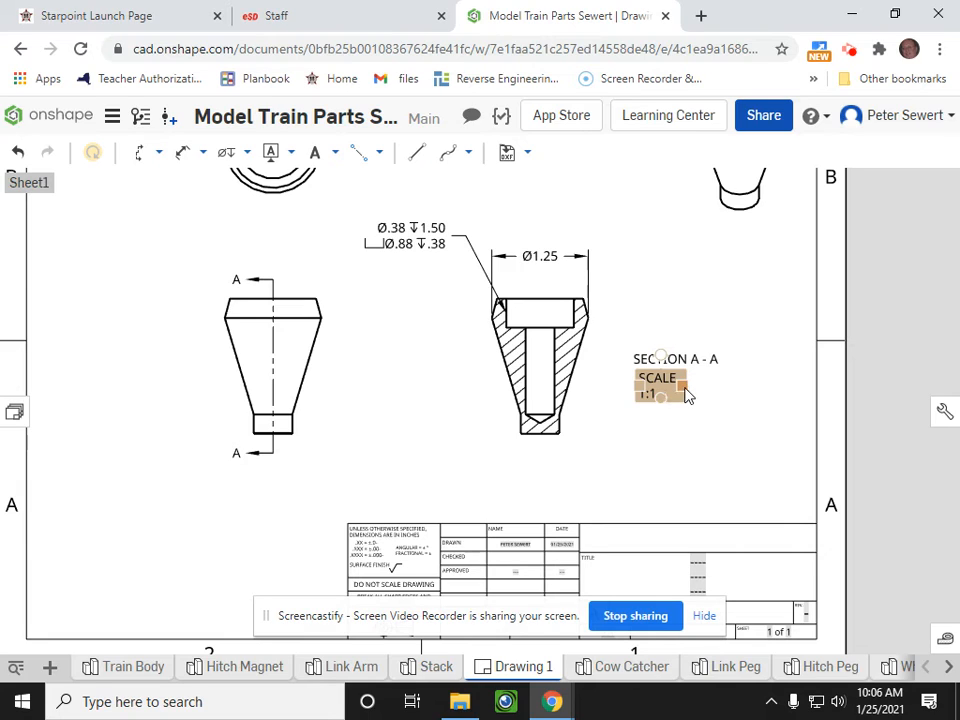
{"action": "left_click_drag", "start_coordinate": [685, 389], "coordinate": [713, 383]}
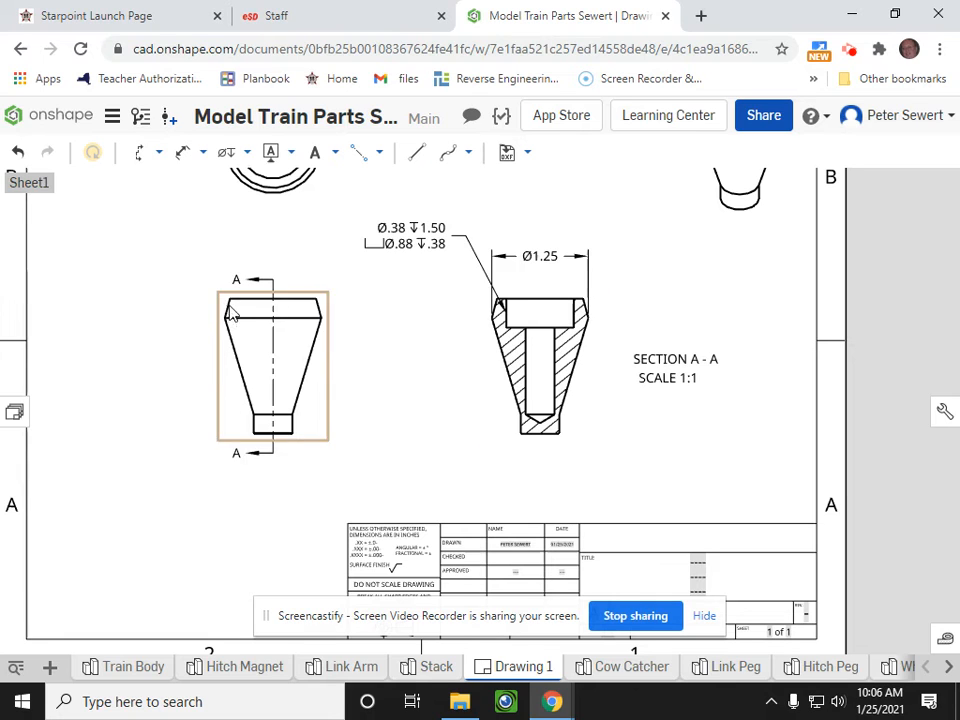
- Dimension the angle between the front view's upper-left slanted edge and the base's left vertical edge, placing the text left of the base
{"action": "scroll", "coordinate": [214, 328], "scroll_direction": "up", "scroll_amount": 3}
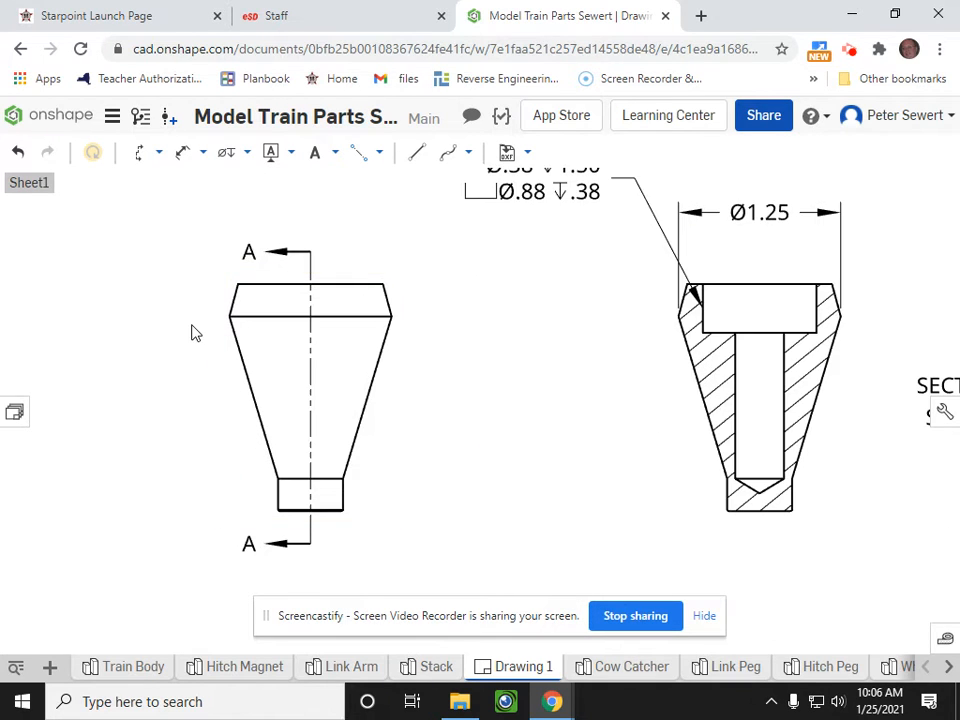
{"action": "mouse_move", "coordinate": [194, 326]}
{"action": "middle_mouse_down"}
{"action": "mouse_move", "coordinate": [368, 322]}
{"action": "mouse_move", "coordinate": [319, 299]}
{"action": "middle_mouse_up"}
{"action": "scroll", "coordinate": [314, 321], "scroll_direction": "up", "scroll_amount": 1}
{"action": "scroll", "coordinate": [314, 328], "scroll_direction": "up", "scroll_amount": 1}
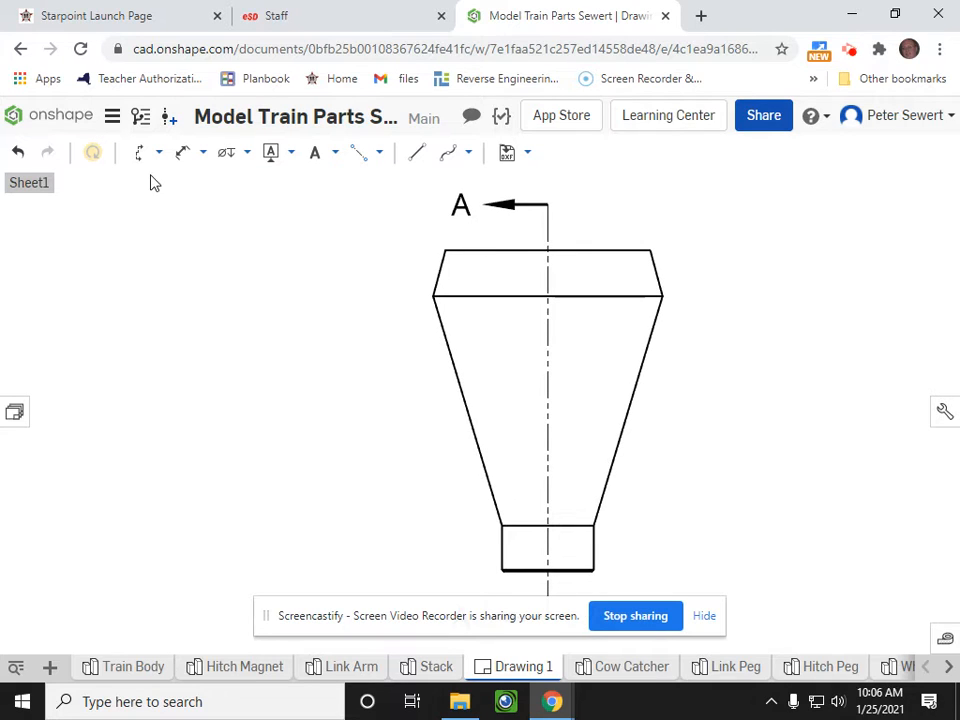
{"action": "left_click", "coordinate": [181, 159]}
{"action": "left_click", "coordinate": [435, 281]}
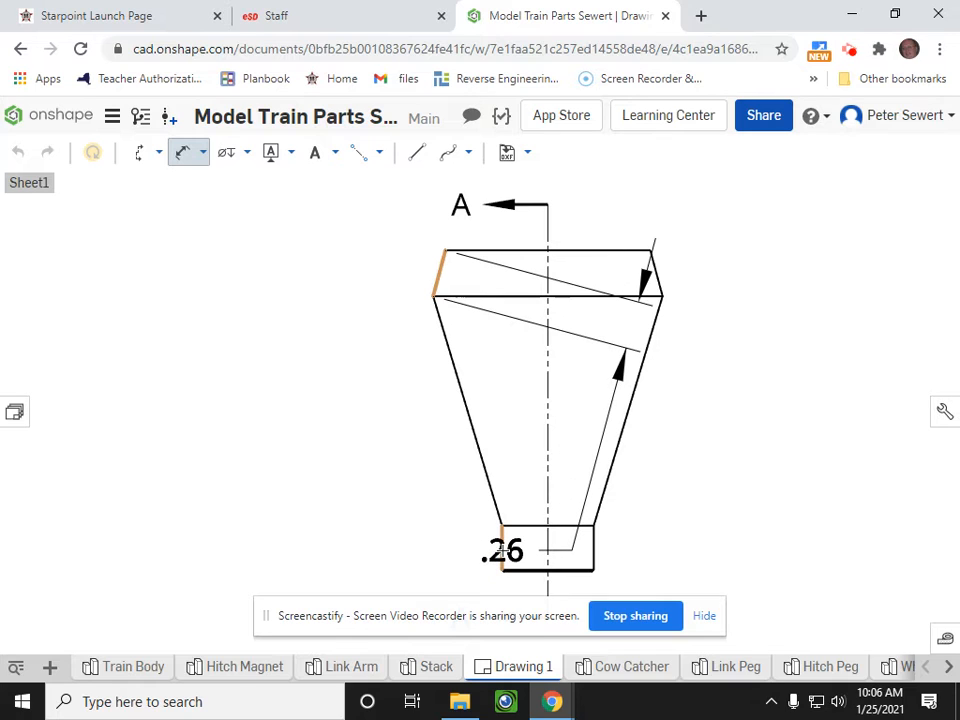
{"action": "left_click", "coordinate": [502, 550]}
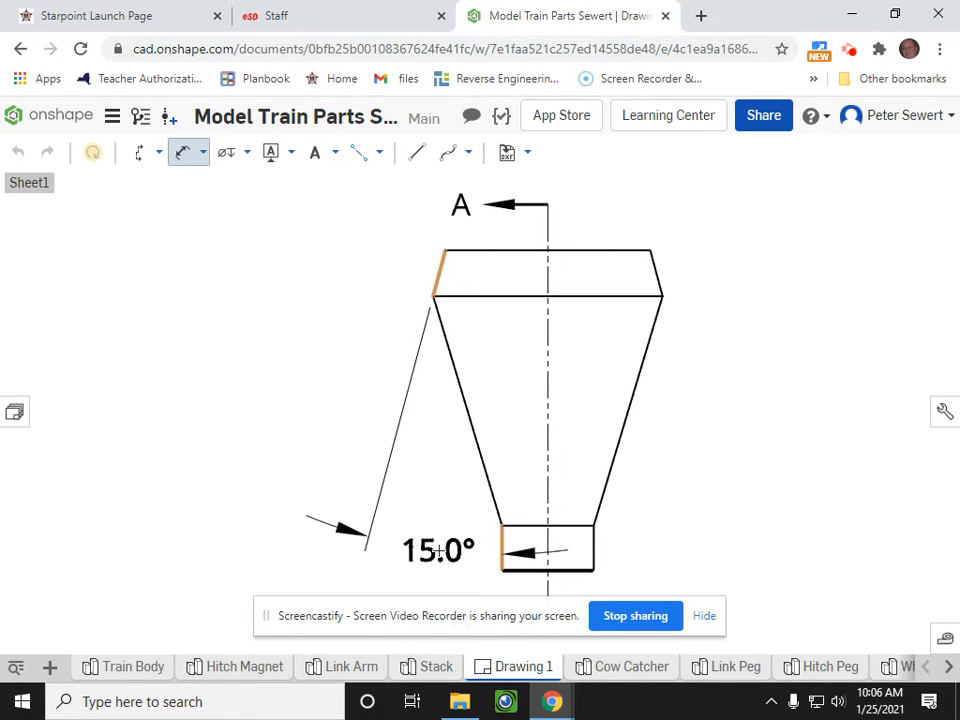
{"action": "scroll", "coordinate": [438, 552], "scroll_direction": "up", "scroll_amount": 1}
{"action": "scroll", "coordinate": [438, 552], "scroll_direction": "down", "scroll_amount": 2}
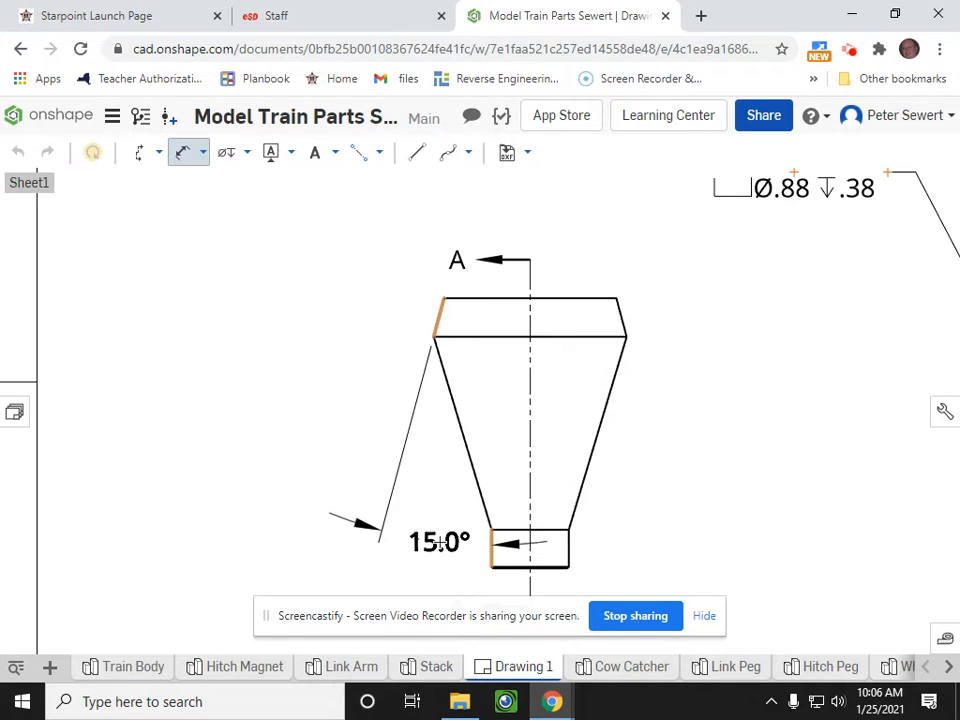
{"action": "middle_click_drag", "start_coordinate": [440, 535], "coordinate": [426, 432]}
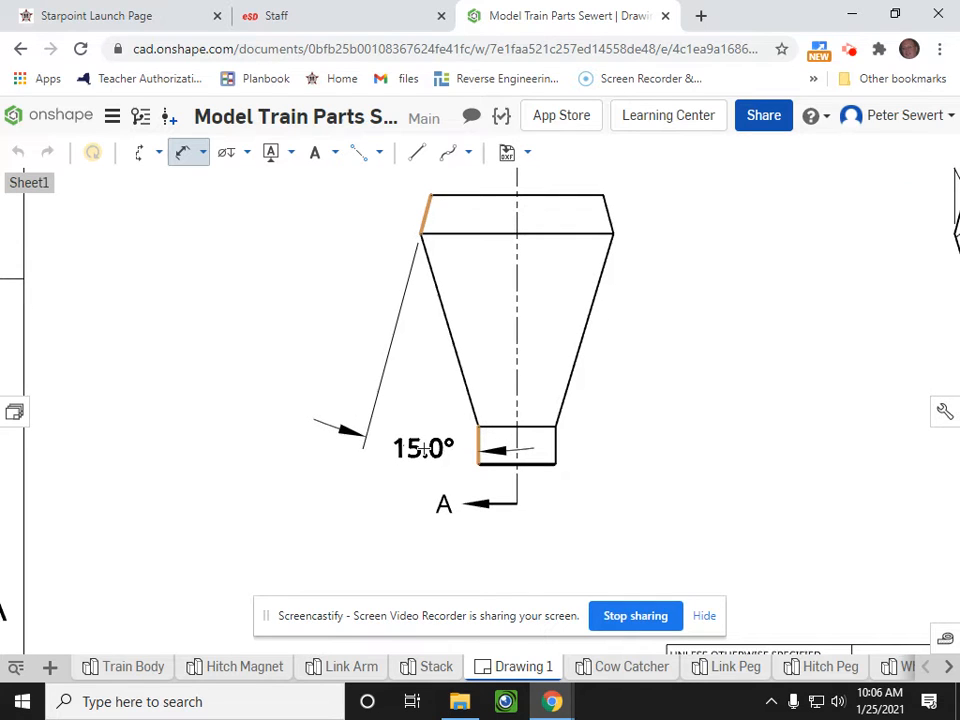
{"action": "left_click", "coordinate": [425, 444]}
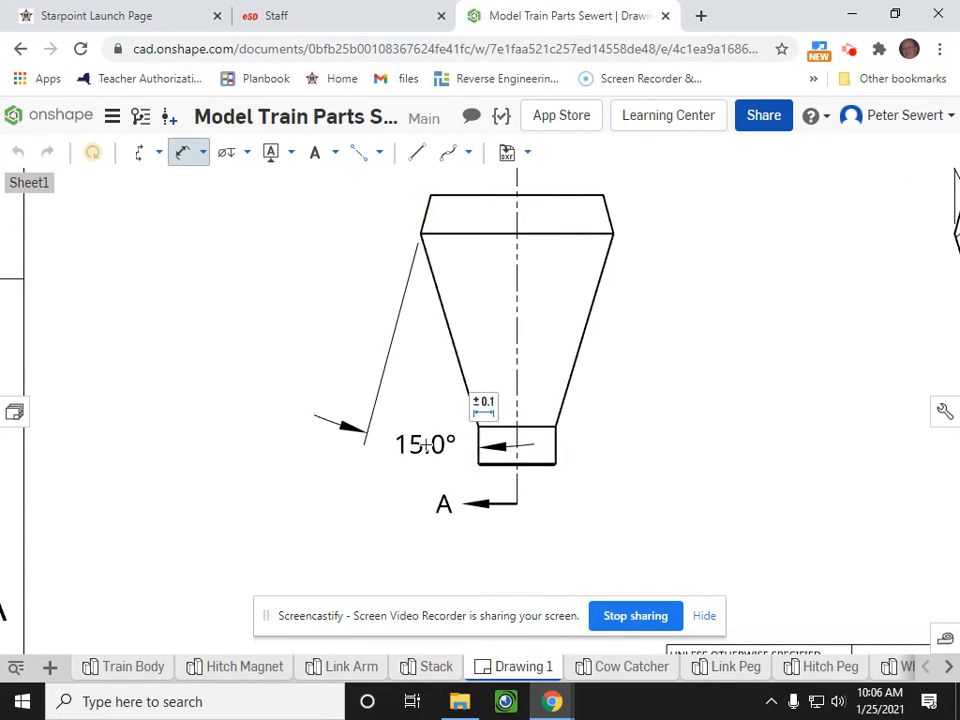
{"action": "key", "text": "Escape"}
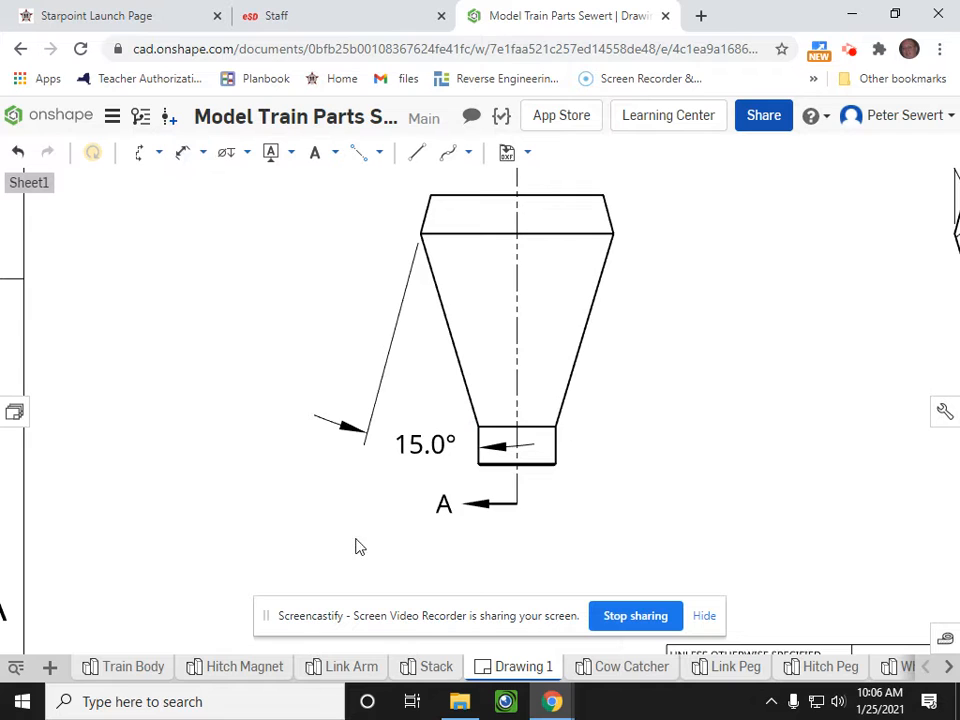
- Move the front view's angle dimension down so its text and arrow sit just below the base, above the lower section arrow
{"action": "scroll", "coordinate": [701, 531], "scroll_direction": "down", "scroll_amount": 4}
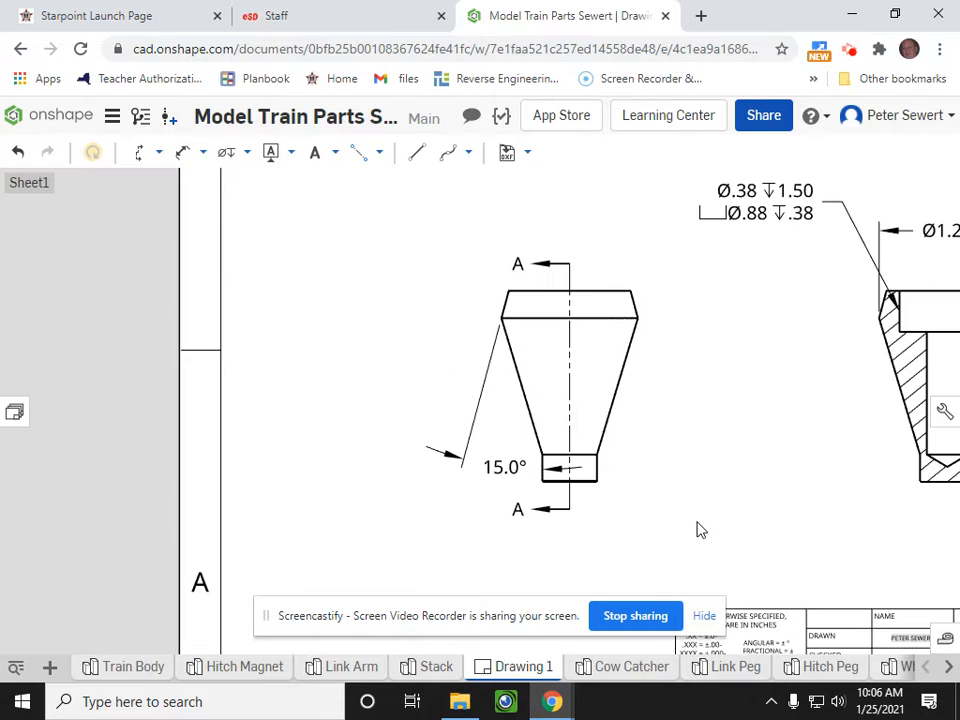
{"action": "left_click", "coordinate": [541, 484]}
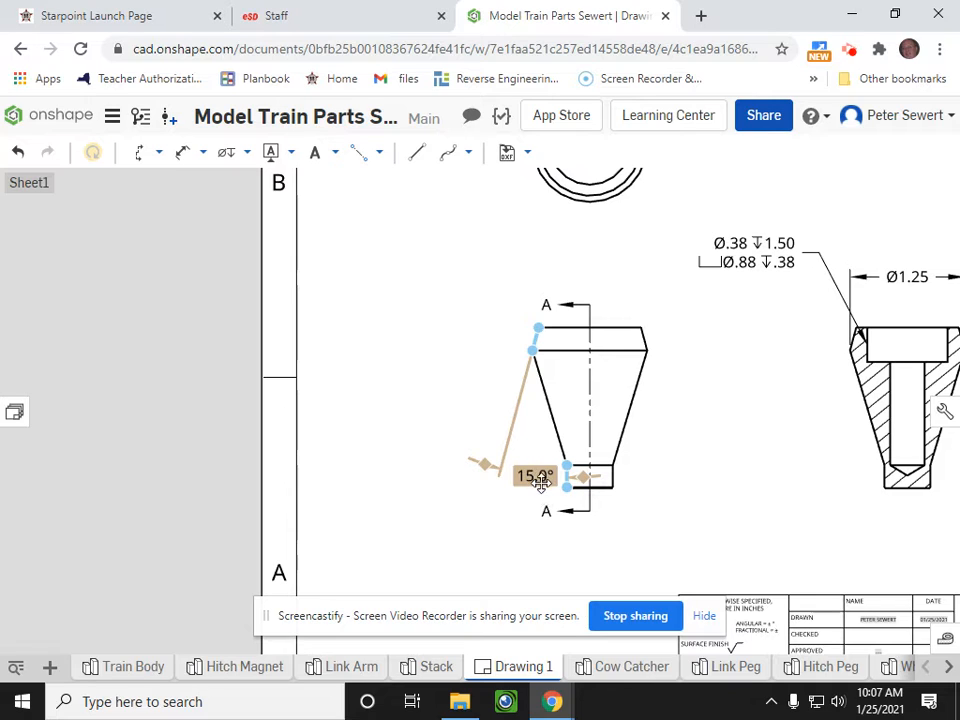
{"action": "left_click_drag", "start_coordinate": [541, 485], "coordinate": [540, 491]}
{"action": "left_click", "coordinate": [540, 488]}
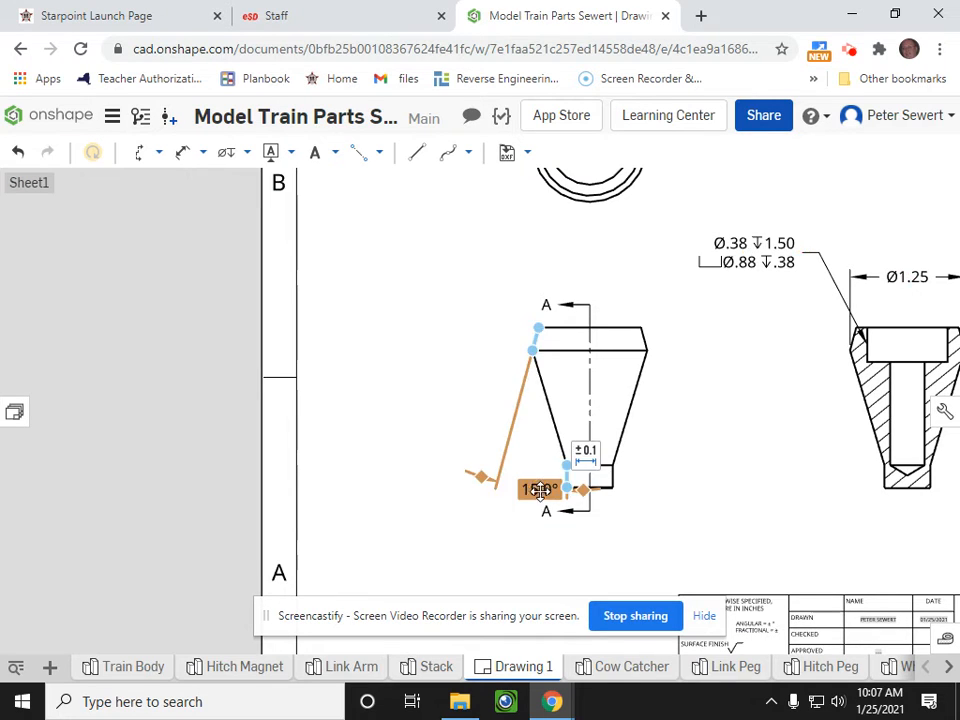
{"action": "left_click", "coordinate": [690, 463]}
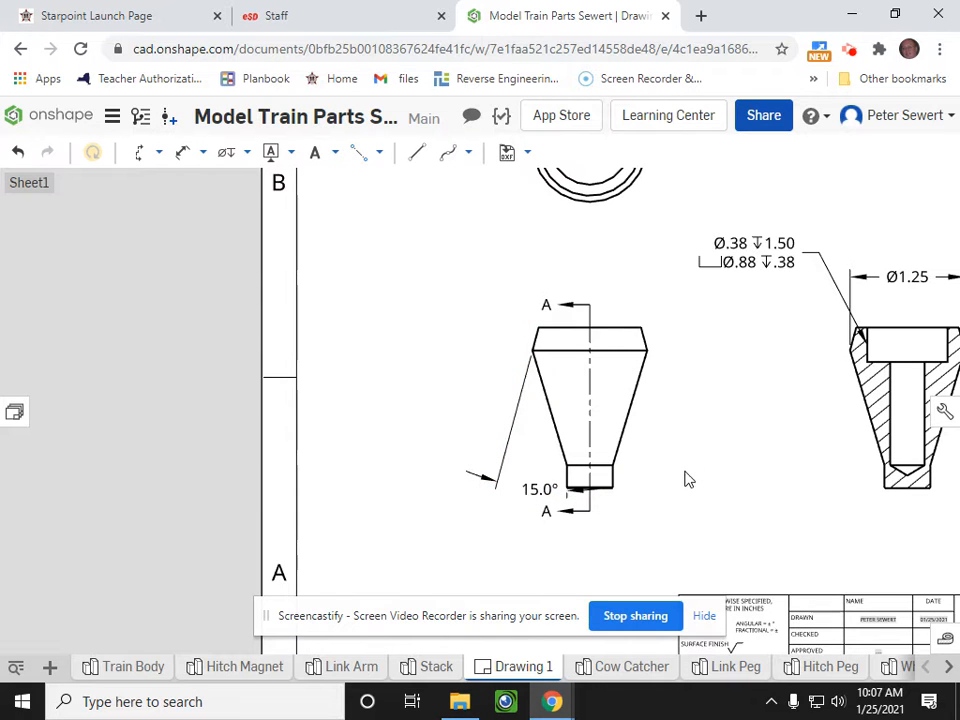
{"action": "scroll", "coordinate": [514, 508], "scroll_direction": "down", "scroll_amount": 2}
{"action": "scroll", "coordinate": [516, 510], "scroll_direction": "up", "scroll_amount": 6}
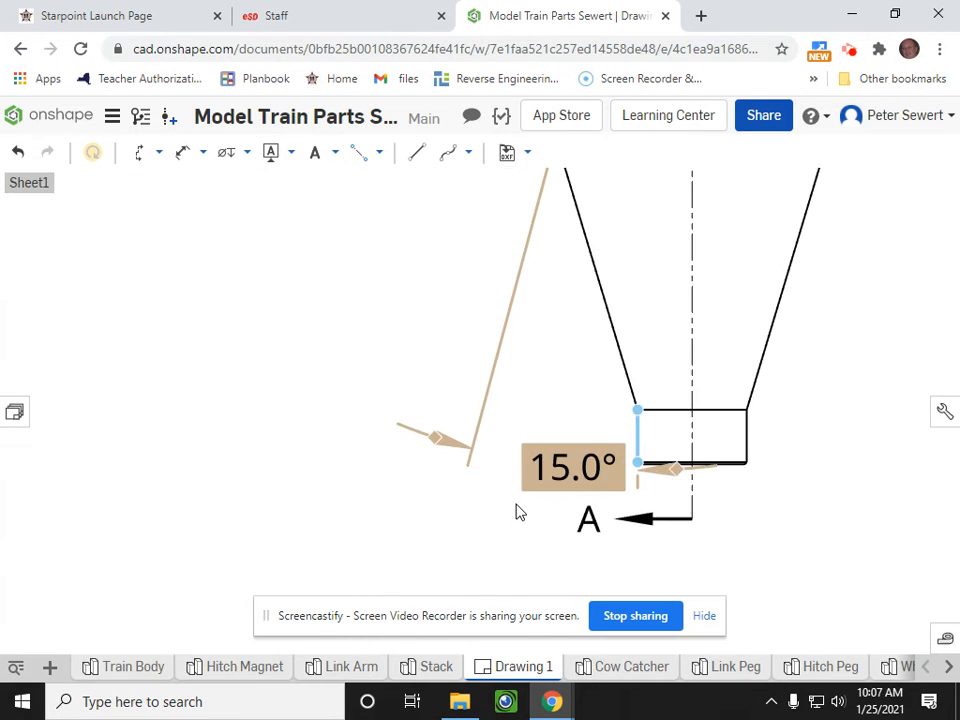
{"action": "scroll", "coordinate": [516, 510], "scroll_direction": "up", "scroll_amount": 2}
{"action": "left_click", "coordinate": [572, 462]}
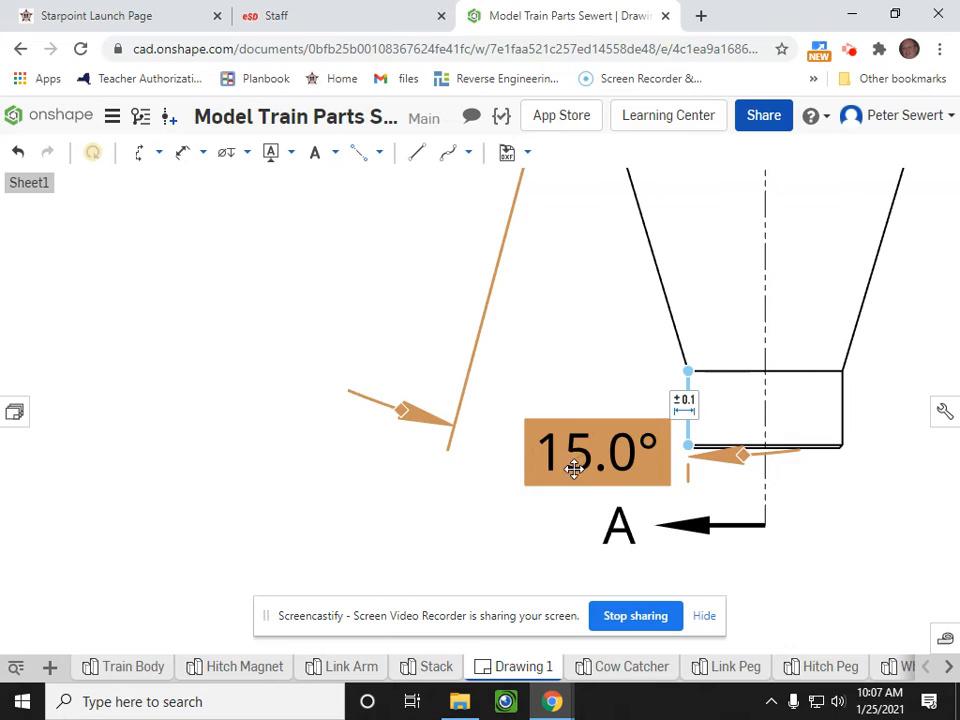
{"action": "left_click_drag", "start_coordinate": [573, 469], "coordinate": [573, 475]}
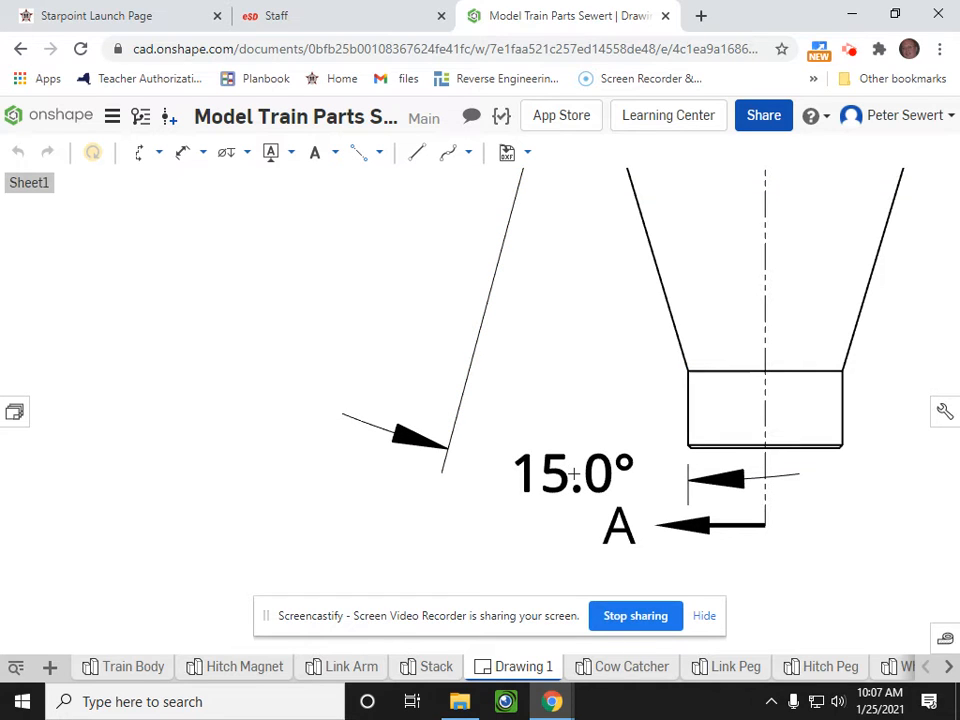
{"action": "left_click", "coordinate": [705, 580]}
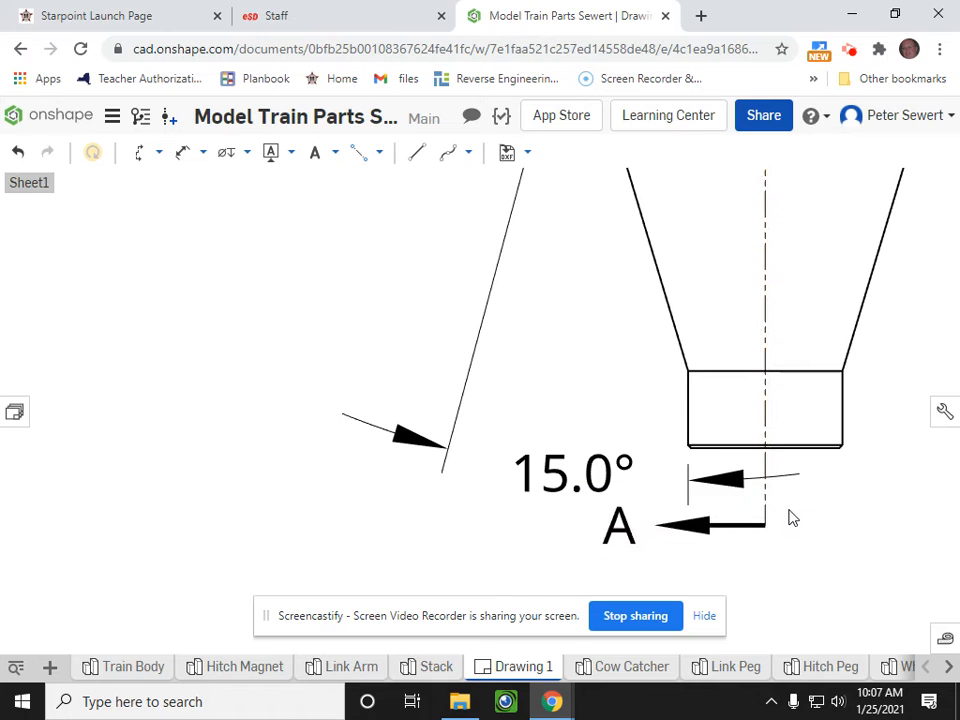
{"action": "scroll", "coordinate": [790, 517], "scroll_direction": "down", "scroll_amount": 3}
{"action": "scroll", "coordinate": [807, 480], "scroll_direction": "down", "scroll_amount": 2}
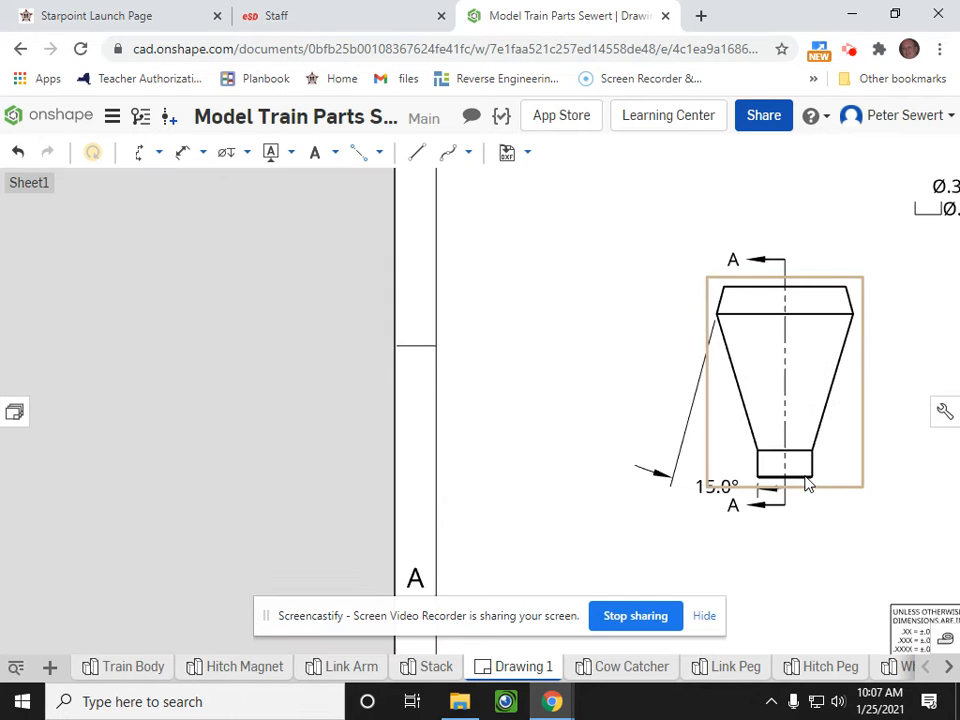
{"action": "mouse_move", "coordinate": [806, 480]}
{"action": "middle_mouse_down"}
{"action": "mouse_move", "coordinate": [535, 472]}
{"action": "mouse_move", "coordinate": [340, 486]}
{"action": "mouse_move", "coordinate": [292, 474]}
{"action": "middle_mouse_up"}
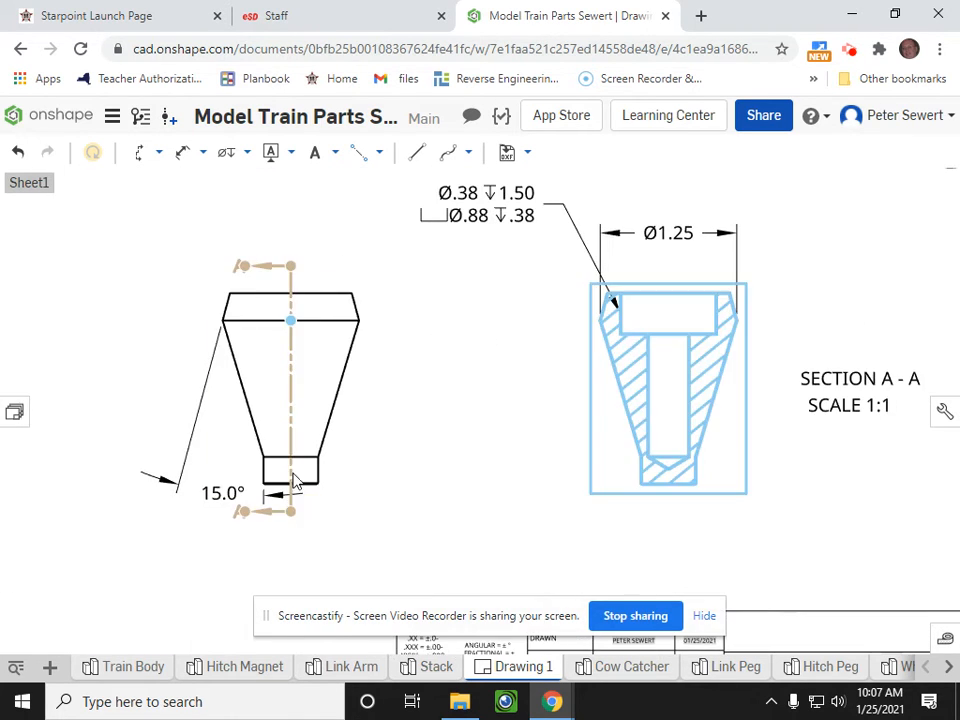
{"action": "scroll", "coordinate": [292, 474], "scroll_direction": "down", "scroll_amount": 2}
{"action": "scroll", "coordinate": [395, 482], "scroll_direction": "down", "scroll_amount": 2}
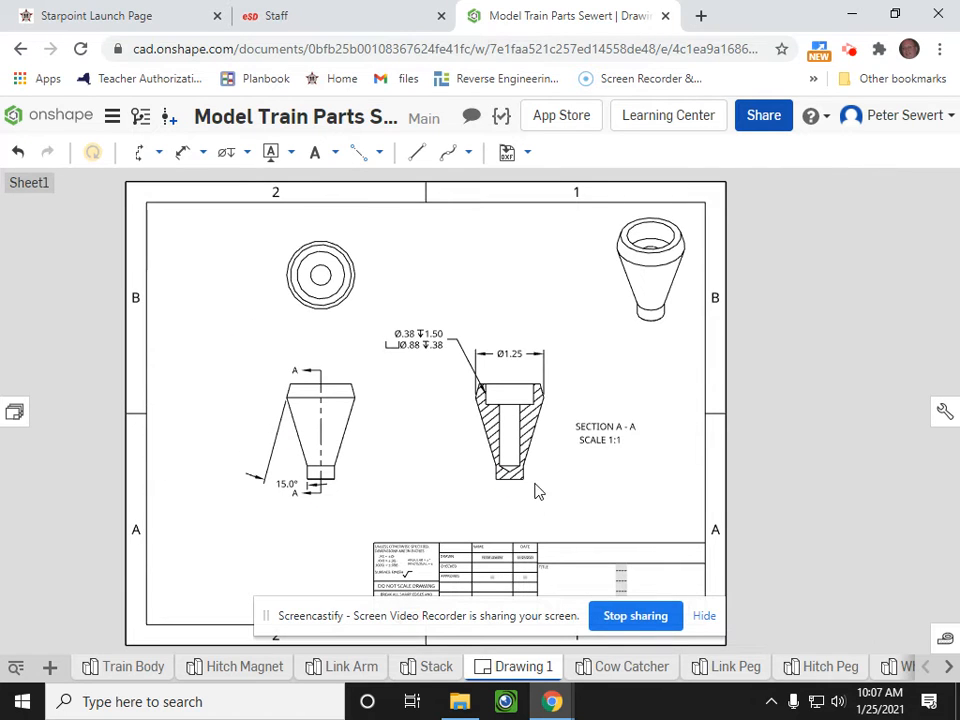
- Enter "MODEL TRAIN STACK" in the lowest line of the title block's TITLE field
{"action": "middle_click_drag", "start_coordinate": [536, 491], "coordinate": [540, 359]}
{"action": "scroll", "coordinate": [626, 500], "scroll_direction": "up", "scroll_amount": 4}
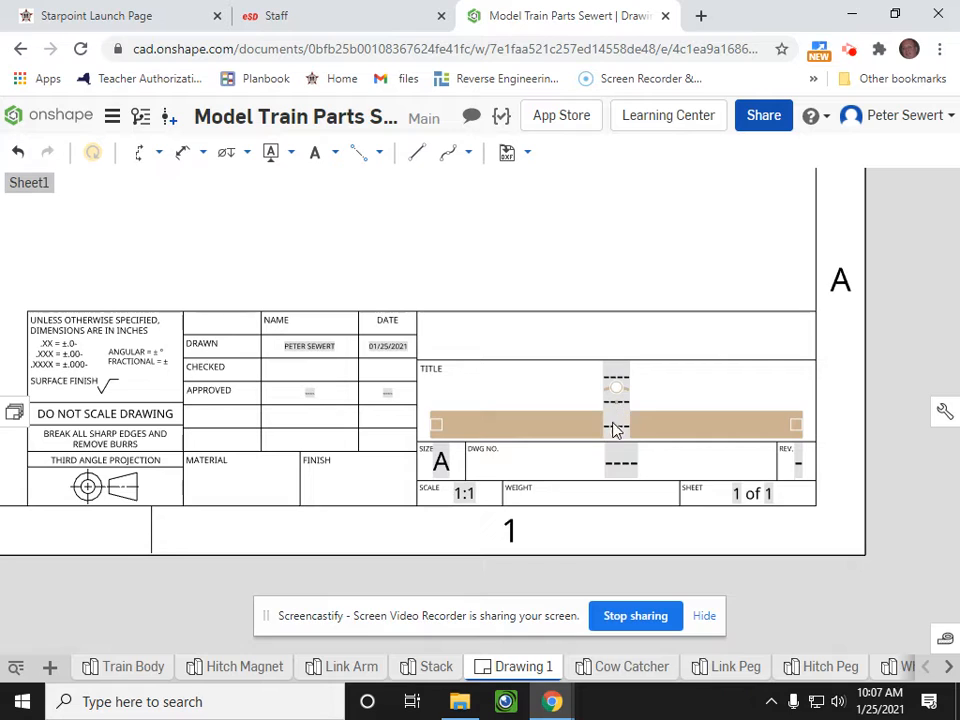
{"action": "double_click", "coordinate": [615, 423]}
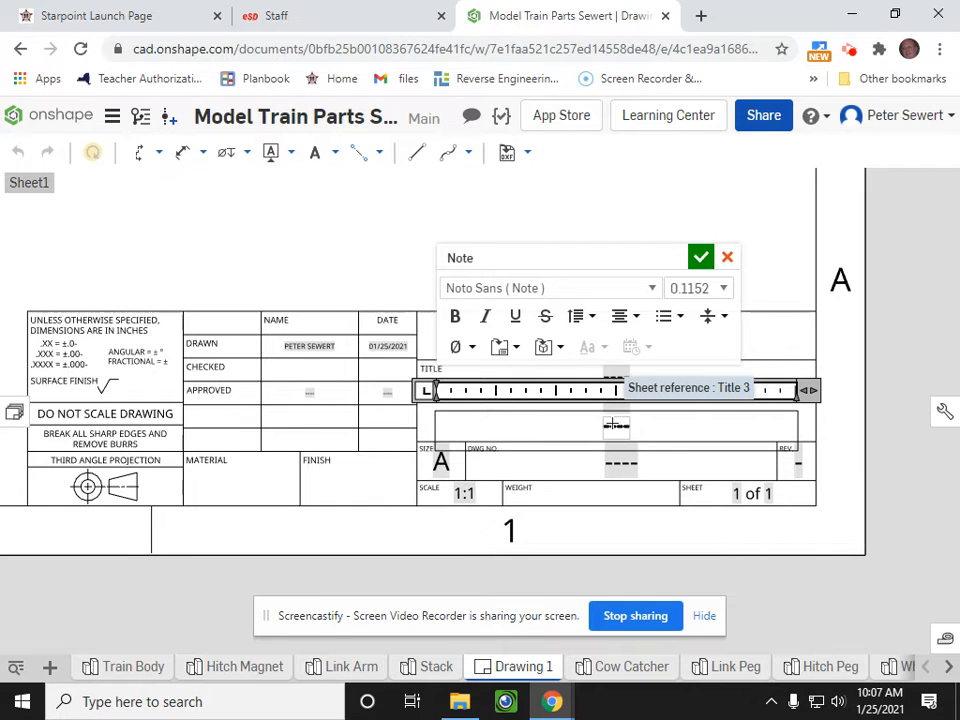
{"action": "type", "text": "MO"}
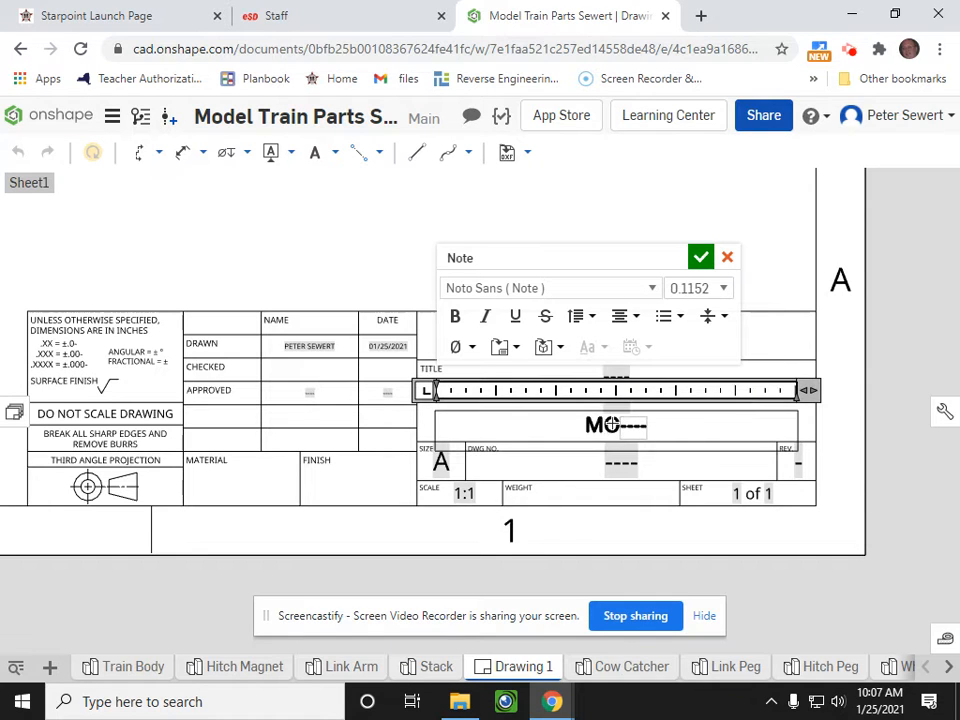
{"action": "type", "text": "DEL TRAIN"}
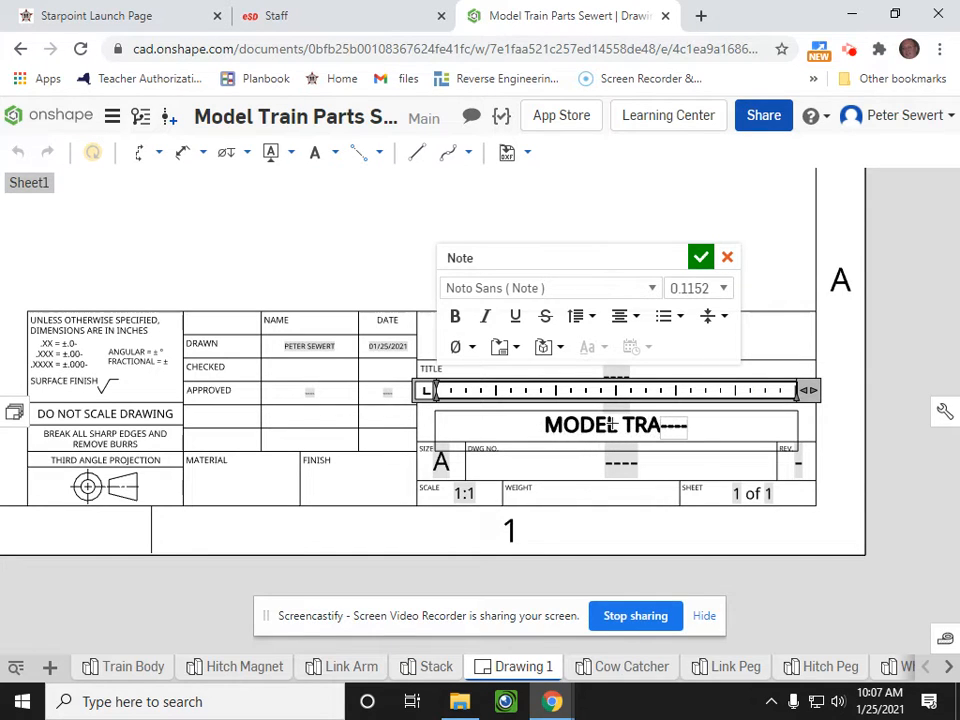
{"action": "type", "text": " STAC"}
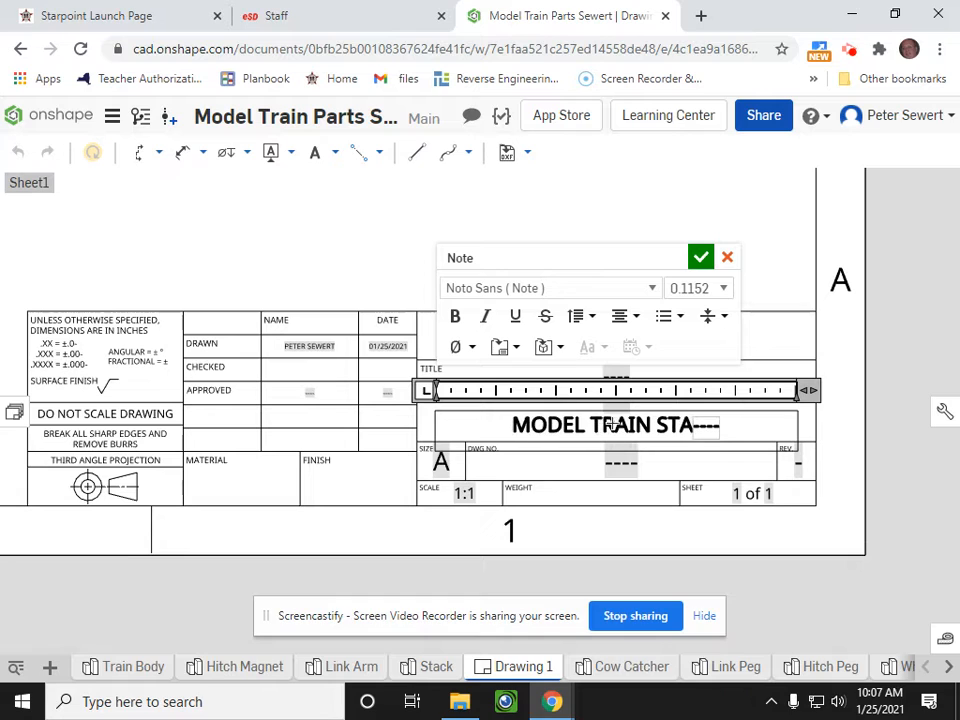
{"action": "type", "text": "K"}
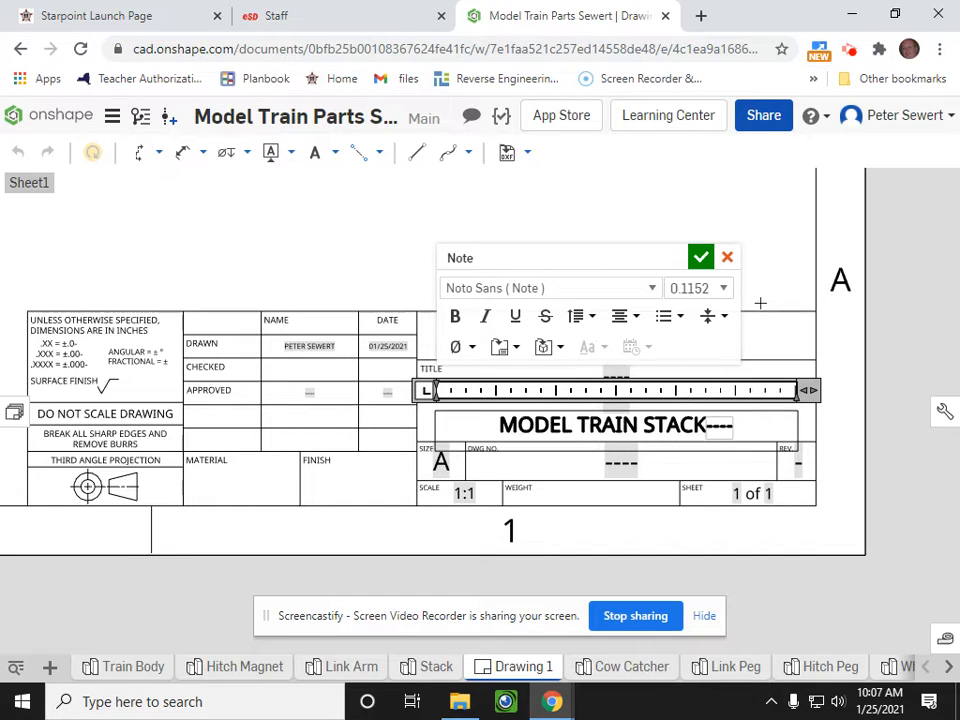
{"action": "left_click", "coordinate": [702, 266]}
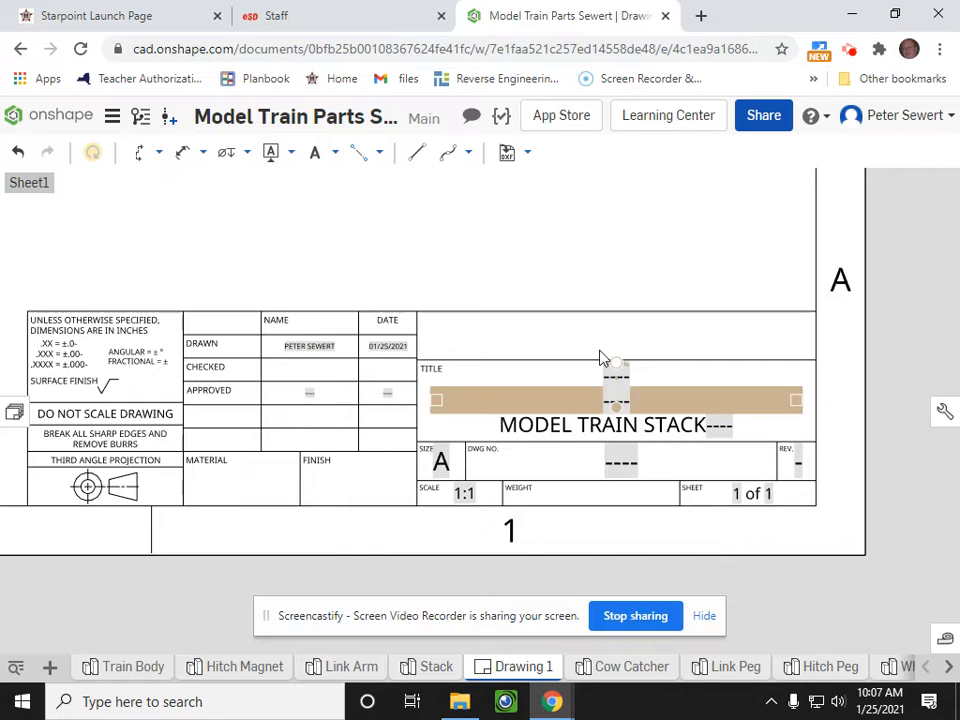
- Review the complete stack drawing sheet and compare it with the Model Train Stack page in the reference PDF
{"action": "scroll", "coordinate": [558, 307], "scroll_direction": "up", "scroll_amount": 2}
{"action": "scroll", "coordinate": [557, 306], "scroll_direction": "down", "scroll_amount": 6}
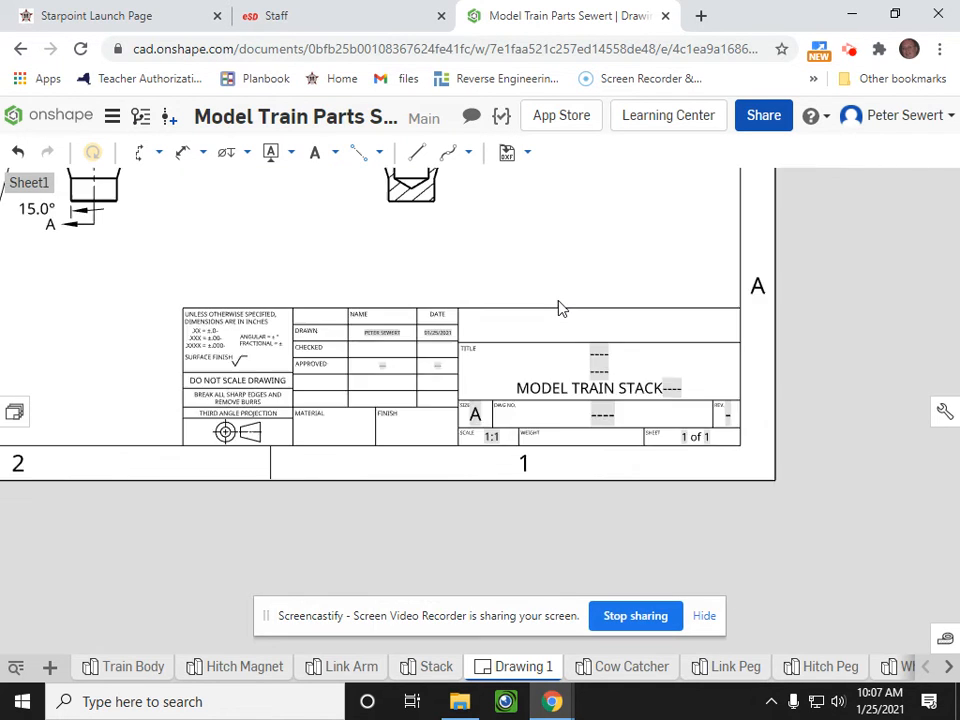
{"action": "mouse_move", "coordinate": [547, 246]}
{"action": "middle_mouse_down"}
{"action": "mouse_move", "coordinate": [566, 349]}
{"action": "mouse_move", "coordinate": [667, 446]}
{"action": "middle_mouse_up"}
{"action": "scroll", "coordinate": [651, 392], "scroll_direction": "down", "scroll_amount": 1}
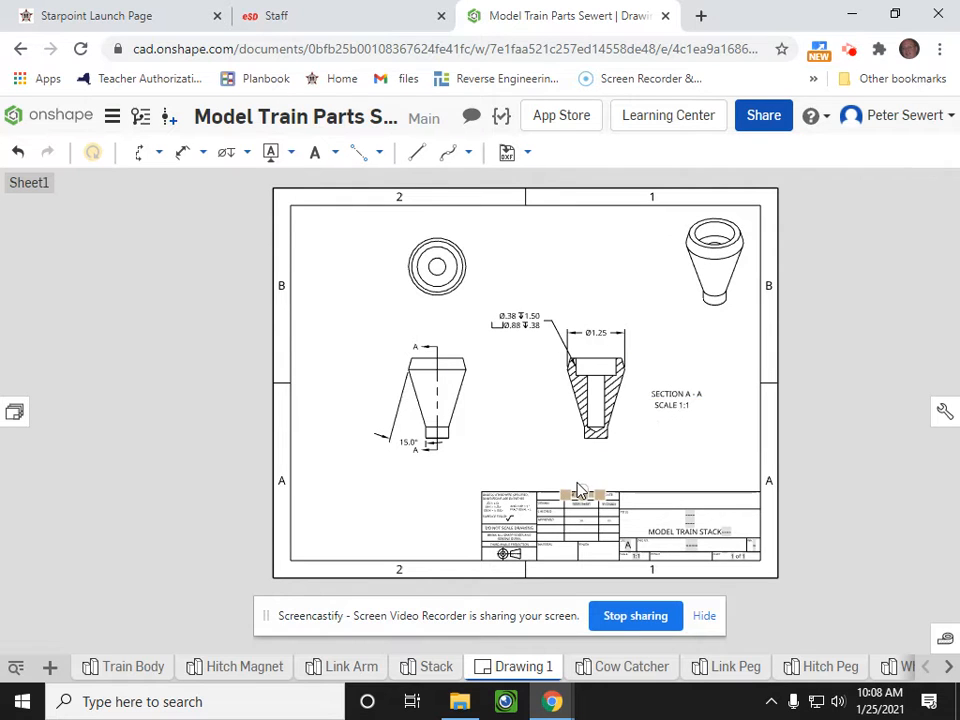
{"action": "key", "text": "alt+Tab"}
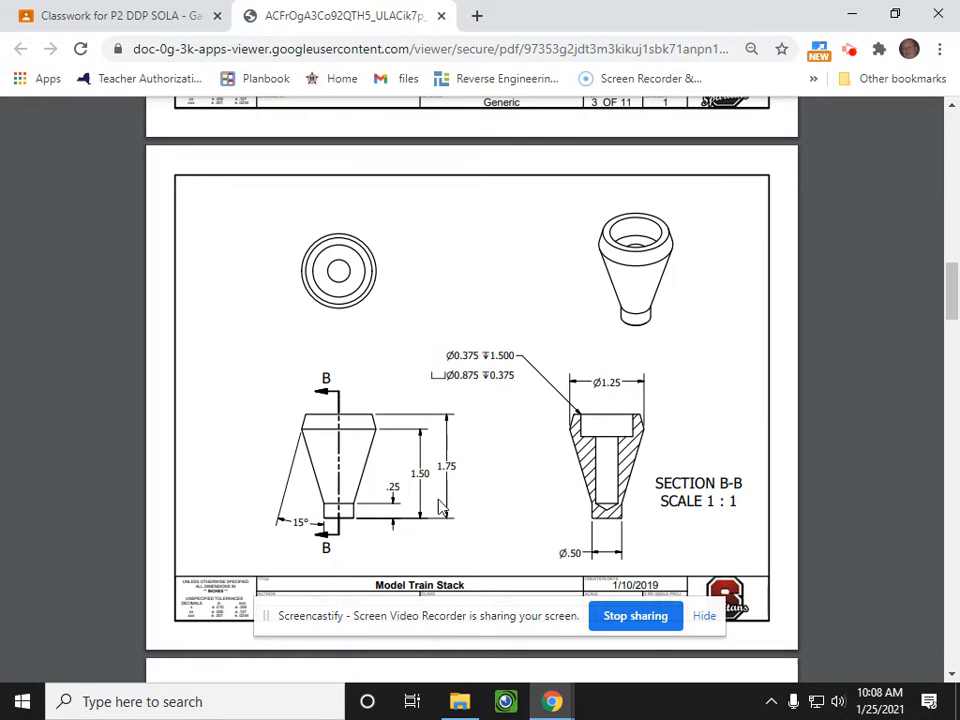
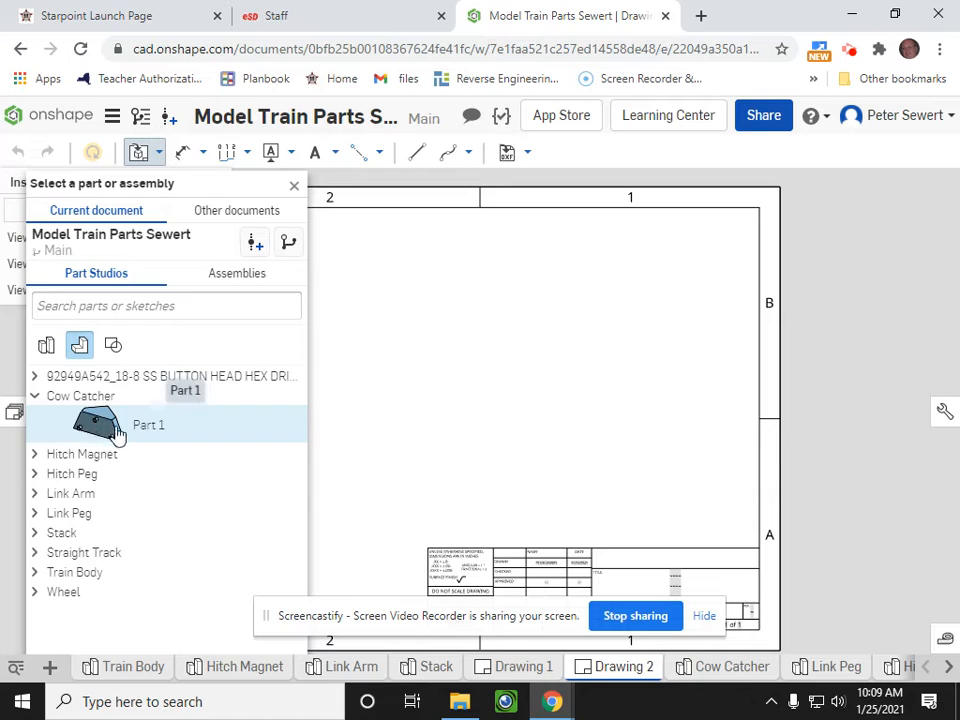
- Insert a 1:1 Back-orientation view of the Cow Catcher's Part 1 as the front view, in the sheet's lower-left area
{"action": "left_click", "coordinate": [96, 426]}
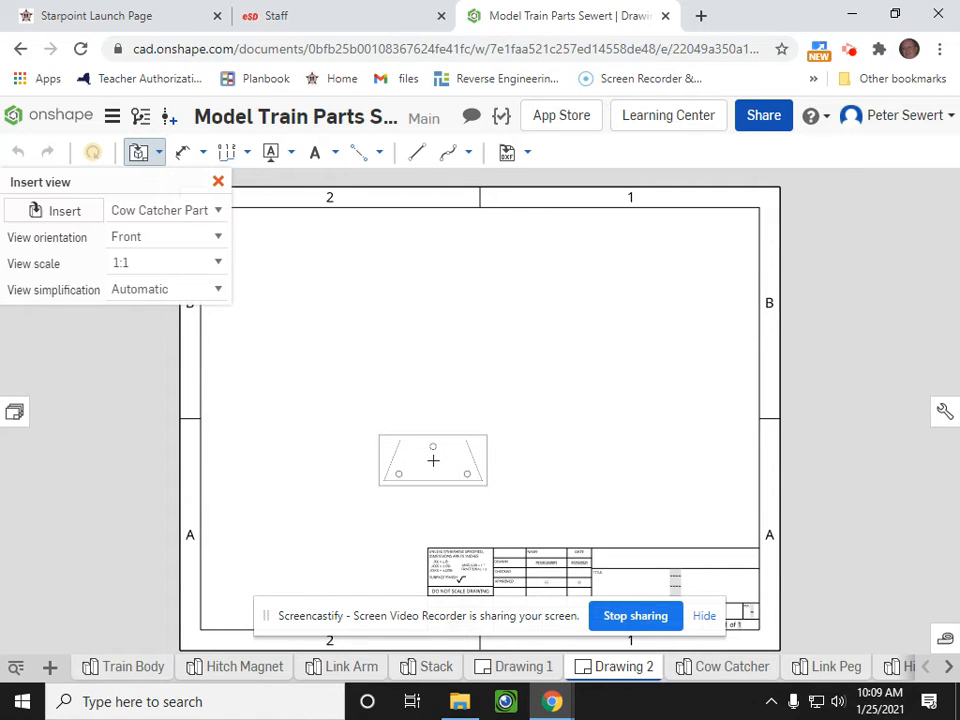
{"action": "left_click", "coordinate": [480, 411]}
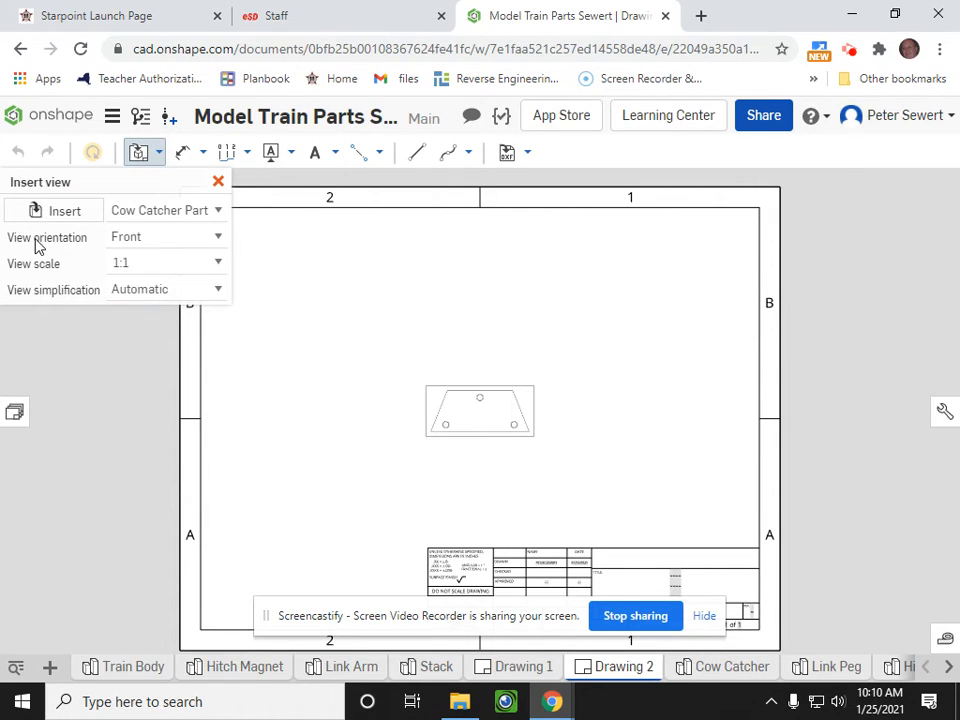
{"action": "left_click", "coordinate": [153, 246]}
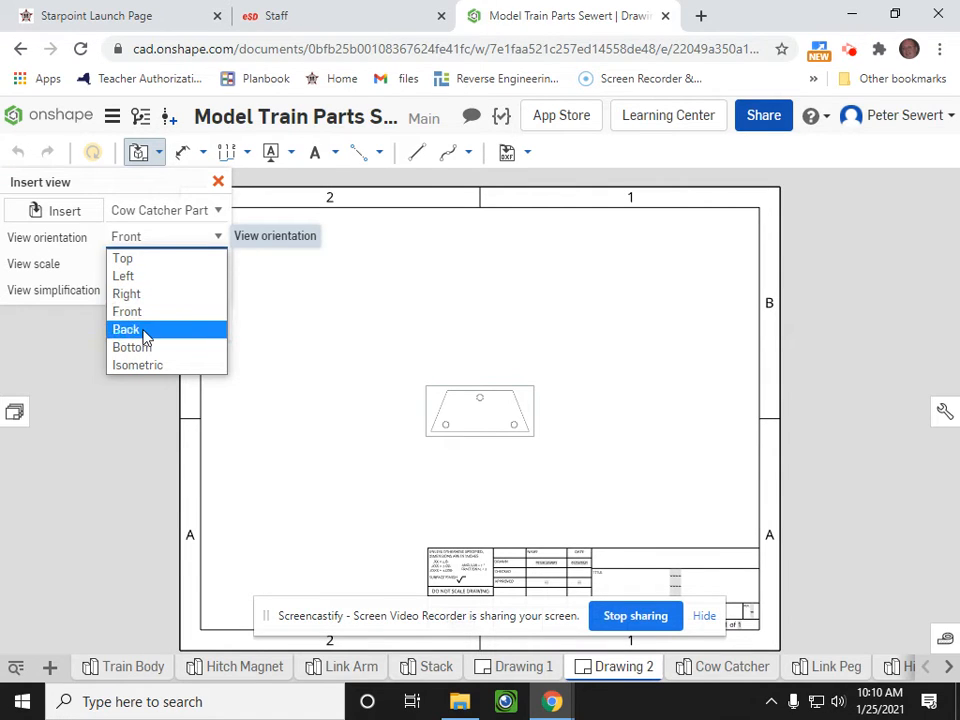
{"action": "left_click", "coordinate": [143, 330]}
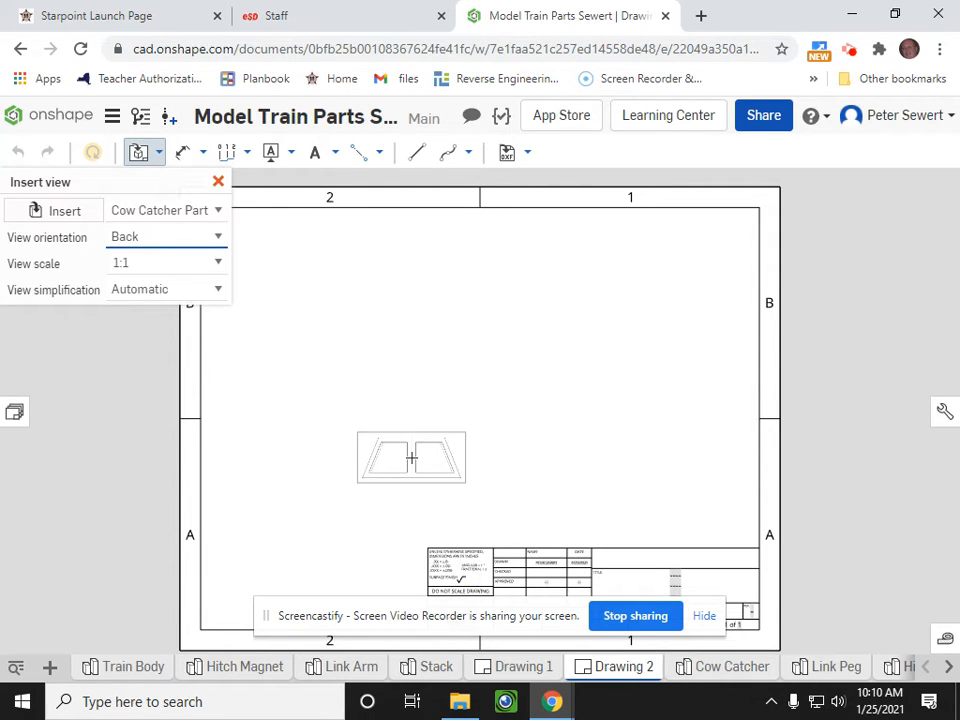
{"action": "left_click", "coordinate": [411, 457]}
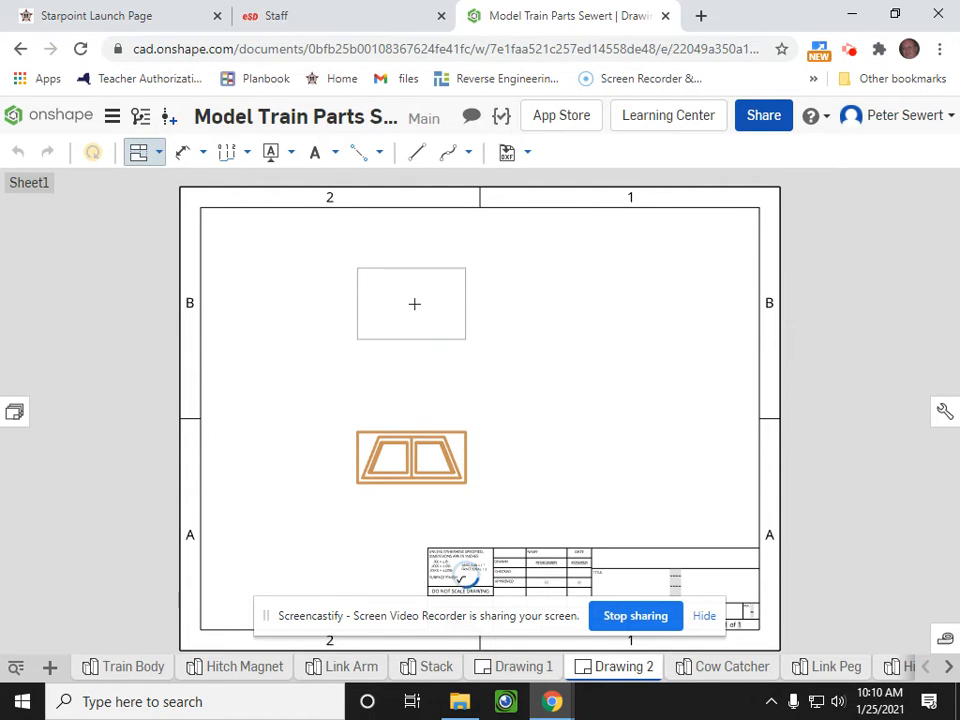
- Project a top view directly above the cow catcher's front view and a side view to its right
{"action": "left_click", "coordinate": [414, 303]}
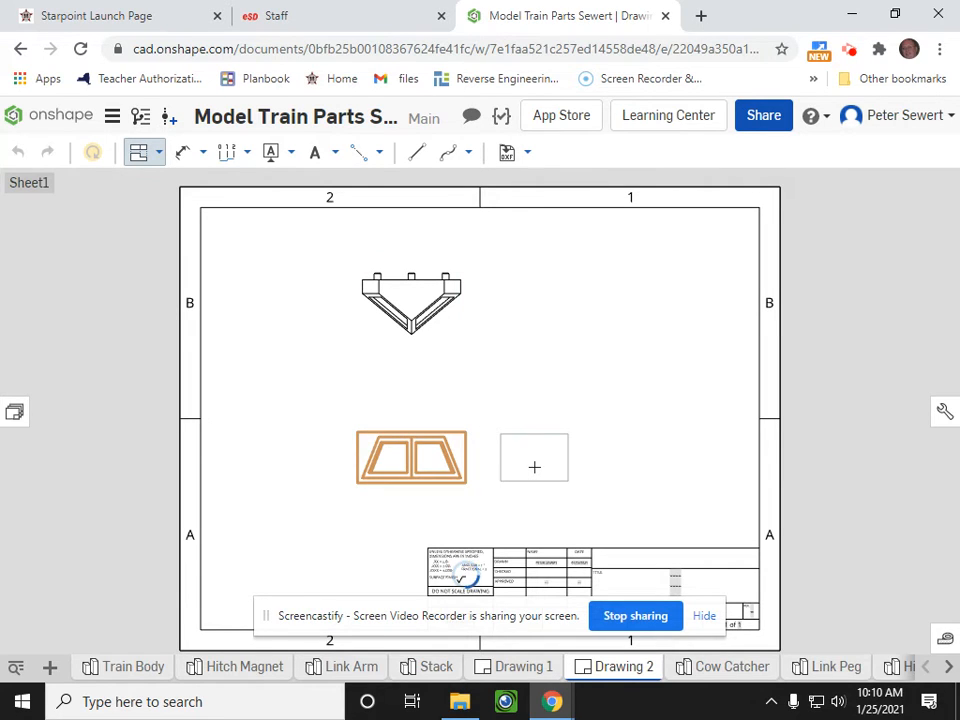
{"action": "left_click", "coordinate": [532, 467]}
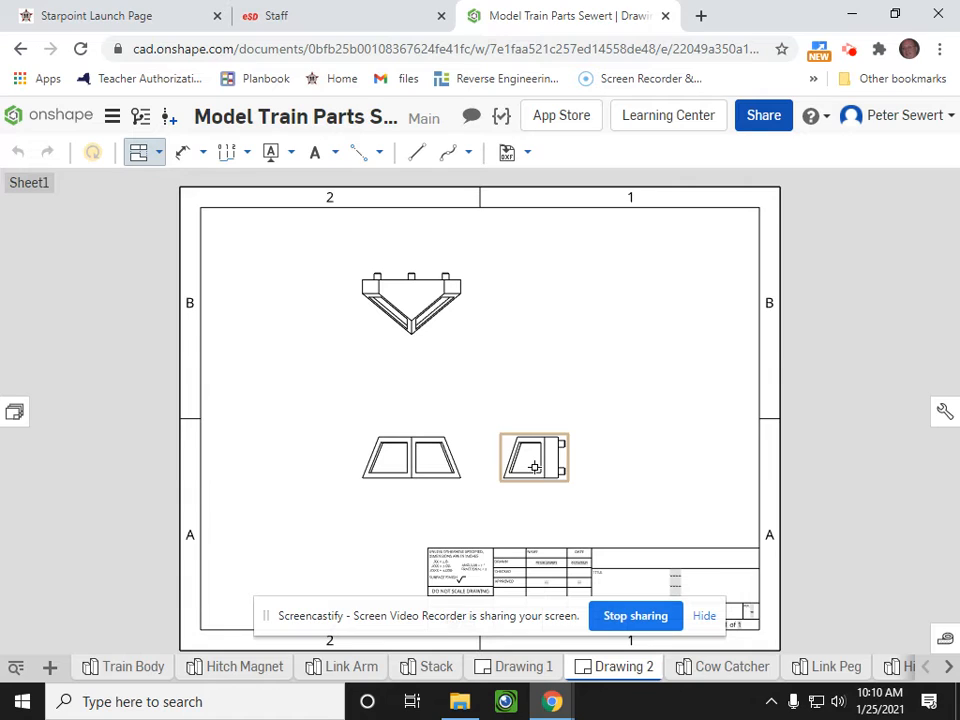
{"action": "key", "text": "Escape"}
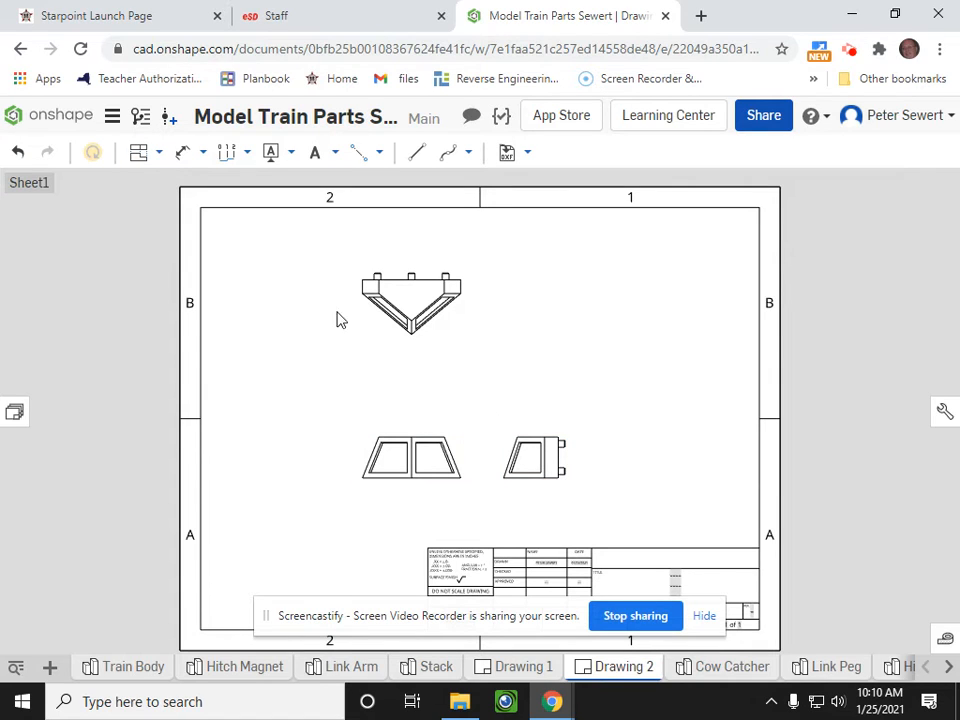
- Project an isometric view from the cow catcher's front view into the sheet's upper-right corner
{"action": "left_click", "coordinate": [138, 155]}
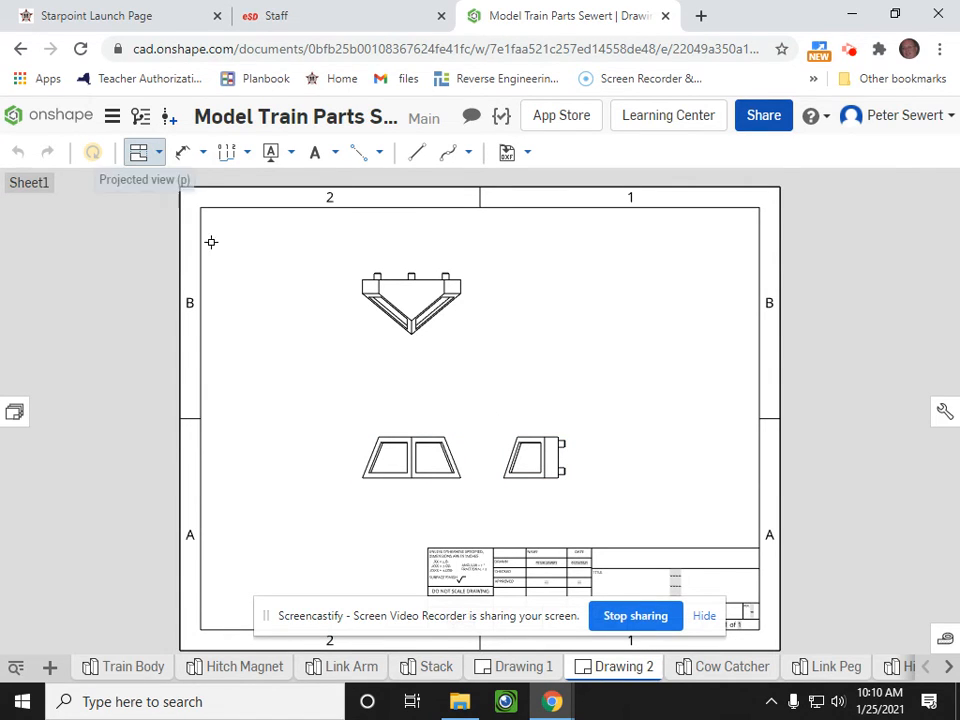
{"action": "left_click", "coordinate": [420, 454]}
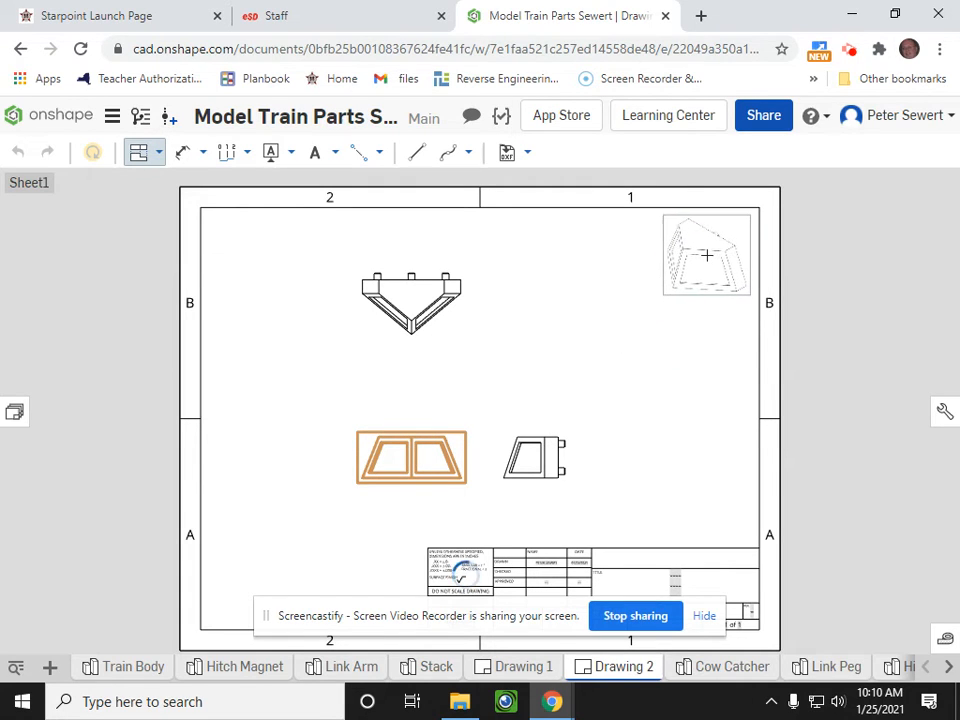
{"action": "left_click", "coordinate": [706, 255]}
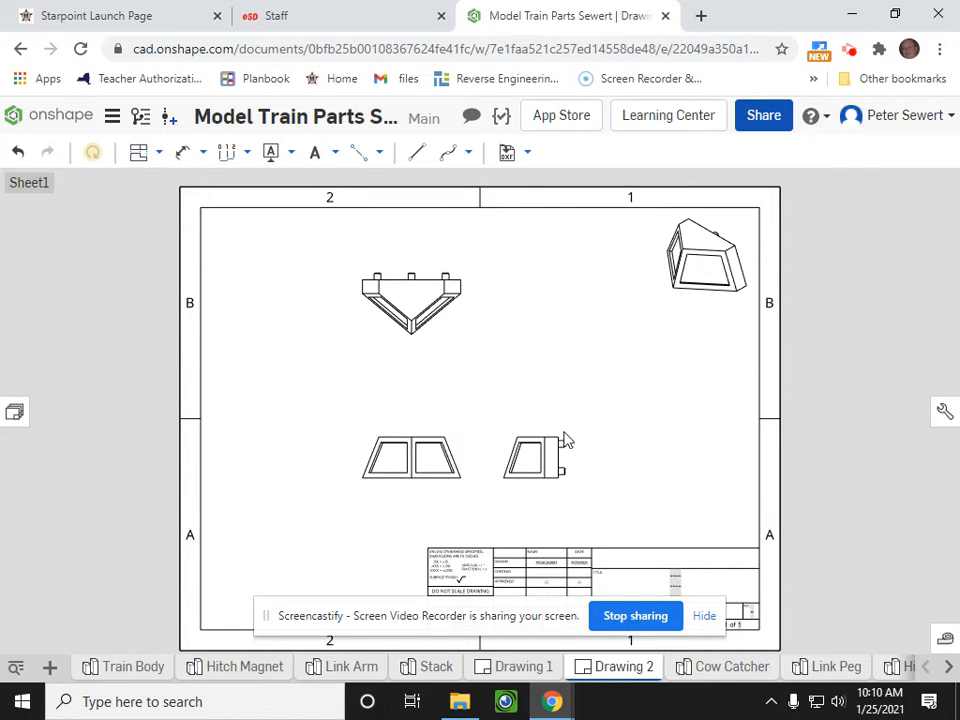
- Move the front view close to the sheet's left border and shift the side view left to free space beside it
{"action": "left_click_drag", "start_coordinate": [364, 456], "coordinate": [287, 474]}
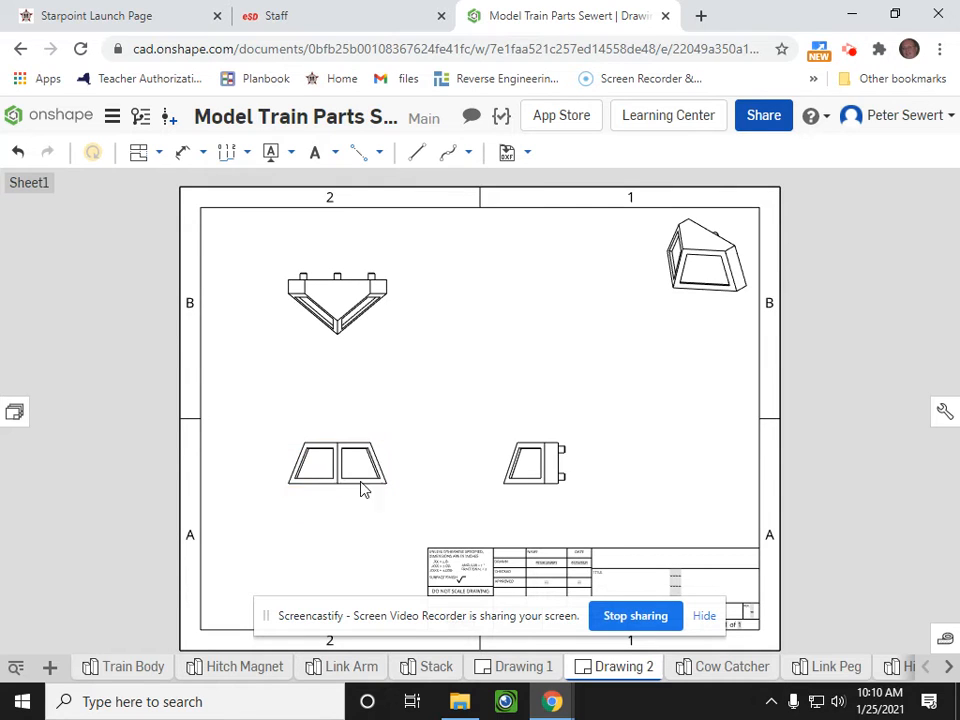
{"action": "left_click_drag", "start_coordinate": [388, 459], "coordinate": [343, 463]}
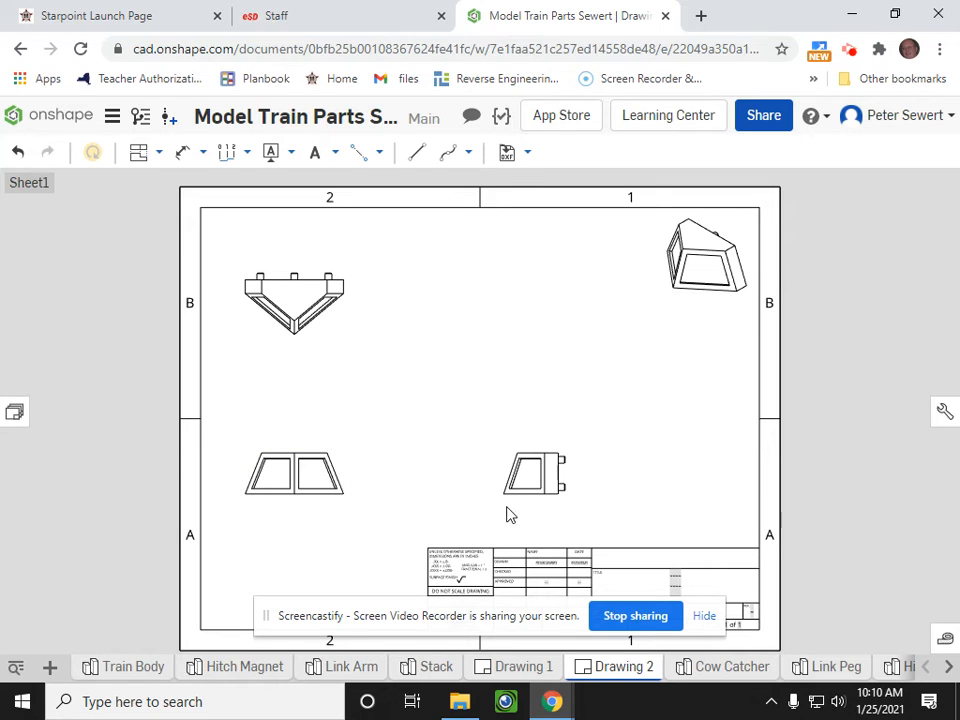
{"action": "left_click_drag", "start_coordinate": [506, 466], "coordinate": [450, 464]}
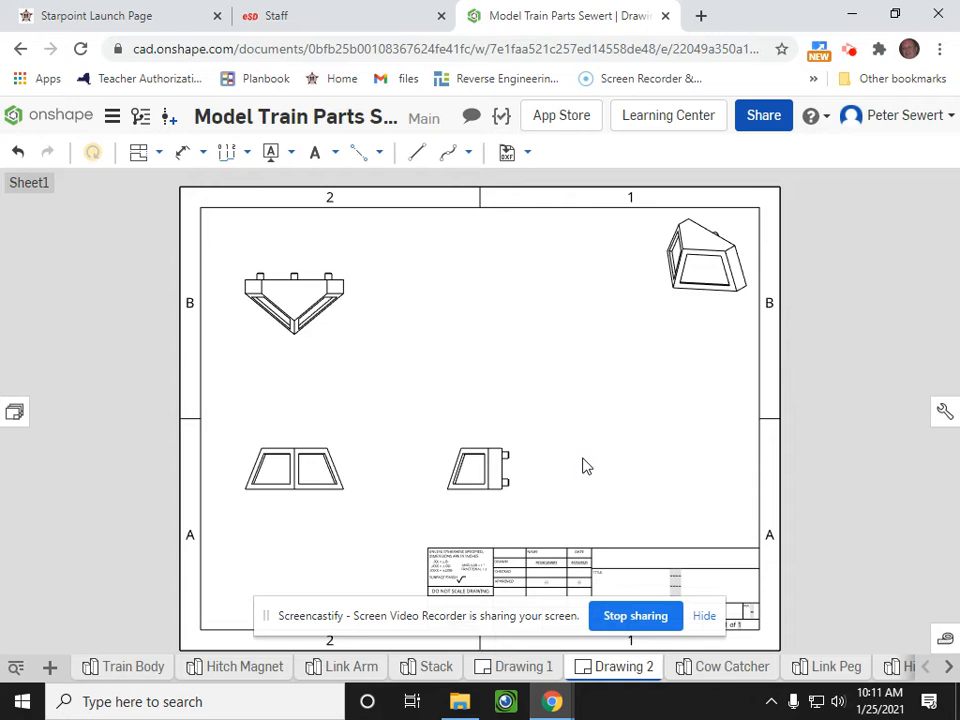
- Following the reference PDF, project a view of the pegged face from the side view, placing it to the right above the title block
{"action": "key", "text": "alt+Tab"}
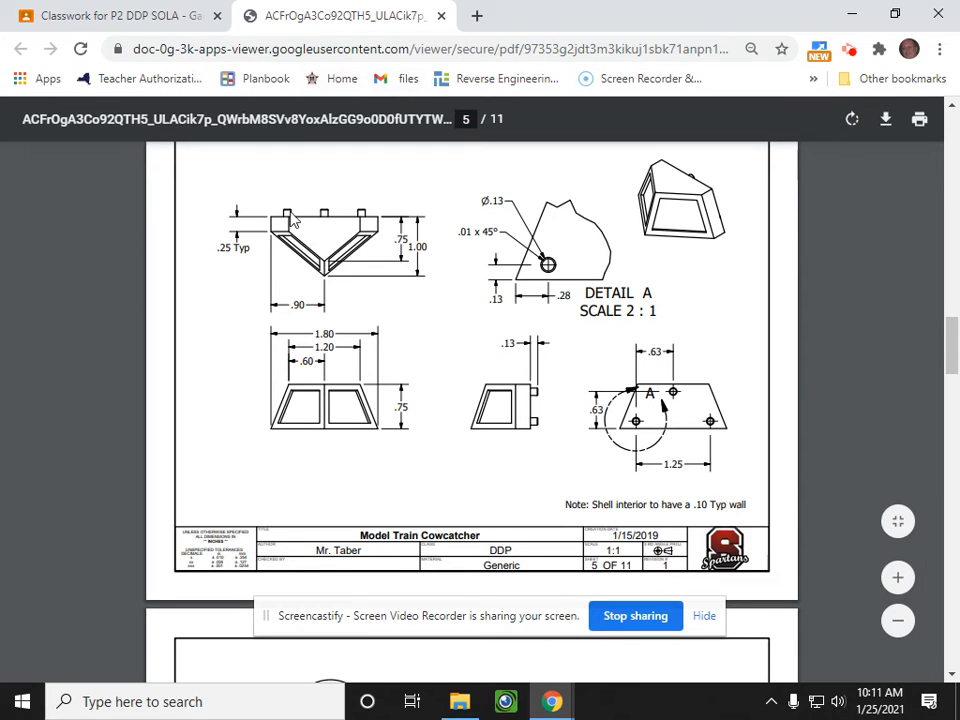
{"action": "key", "text": "alt+Tab"}
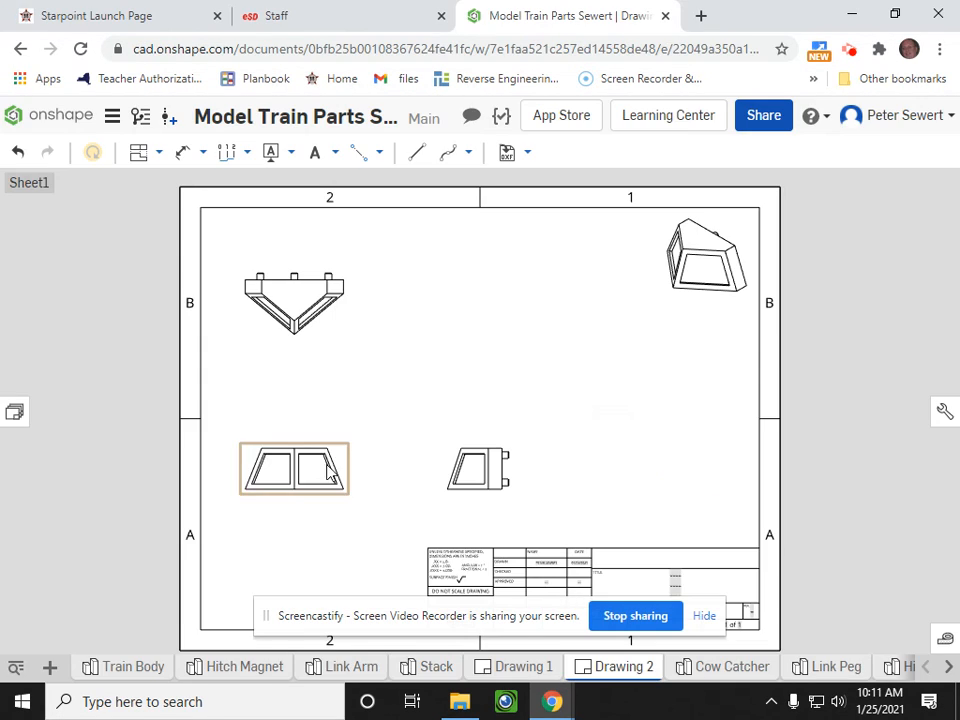
{"action": "scroll", "coordinate": [513, 508], "scroll_direction": "up", "scroll_amount": 5}
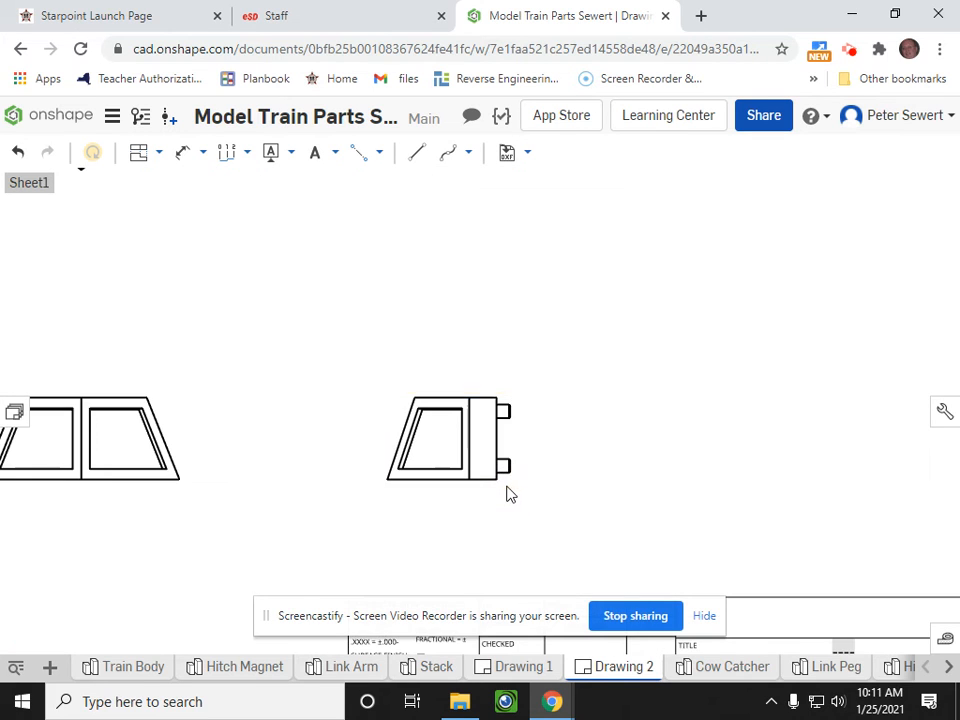
{"action": "middle_click_drag", "start_coordinate": [275, 429], "coordinate": [294, 428]}
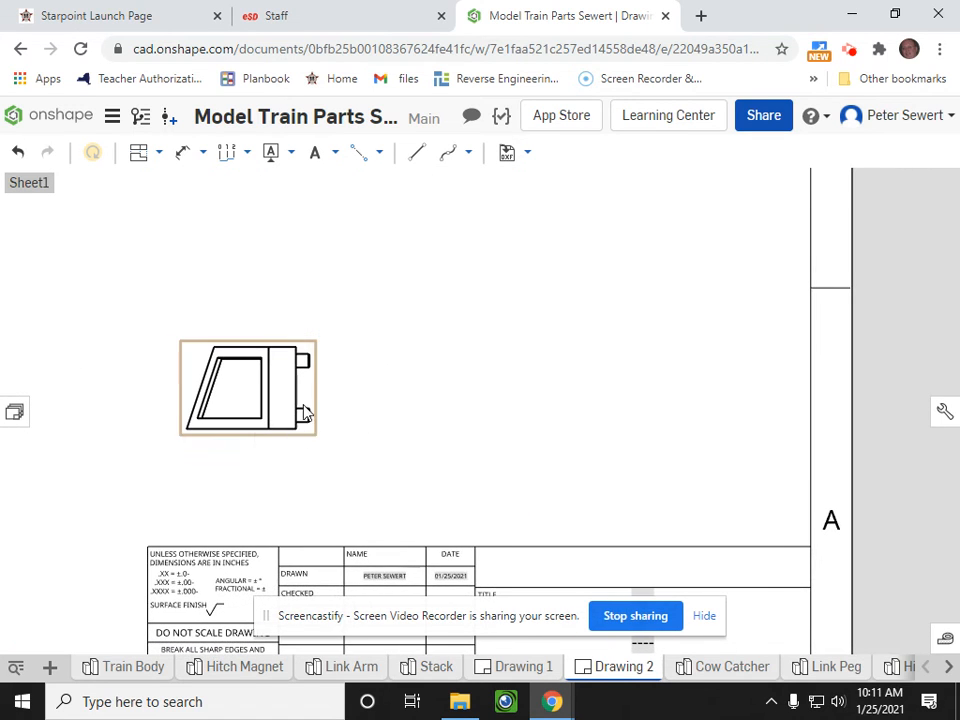
{"action": "left_click", "coordinate": [138, 156]}
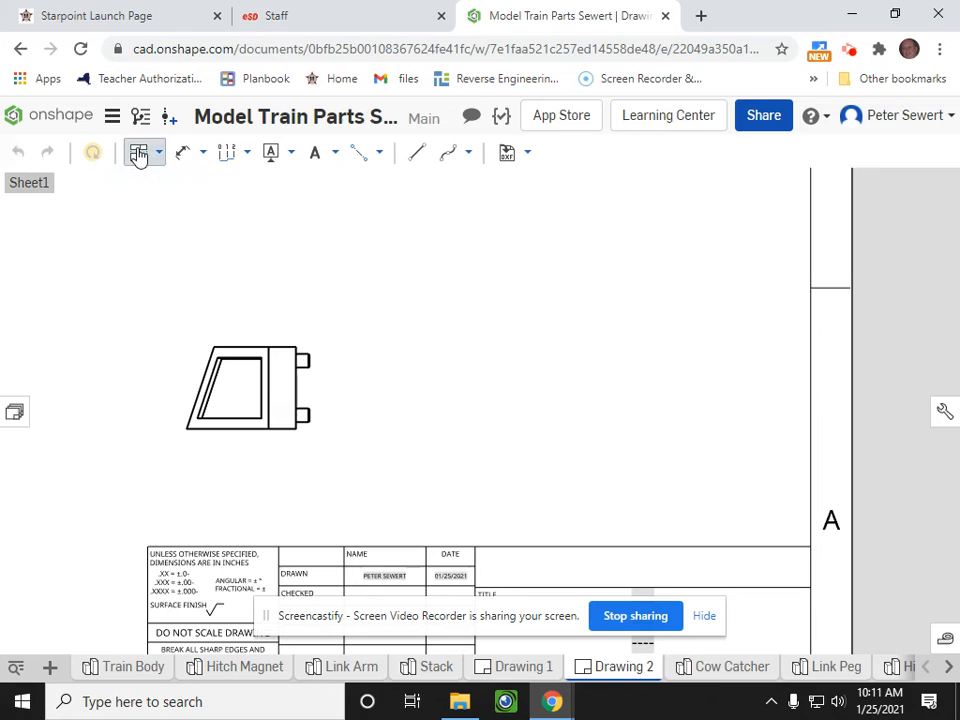
{"action": "left_click", "coordinate": [277, 378]}
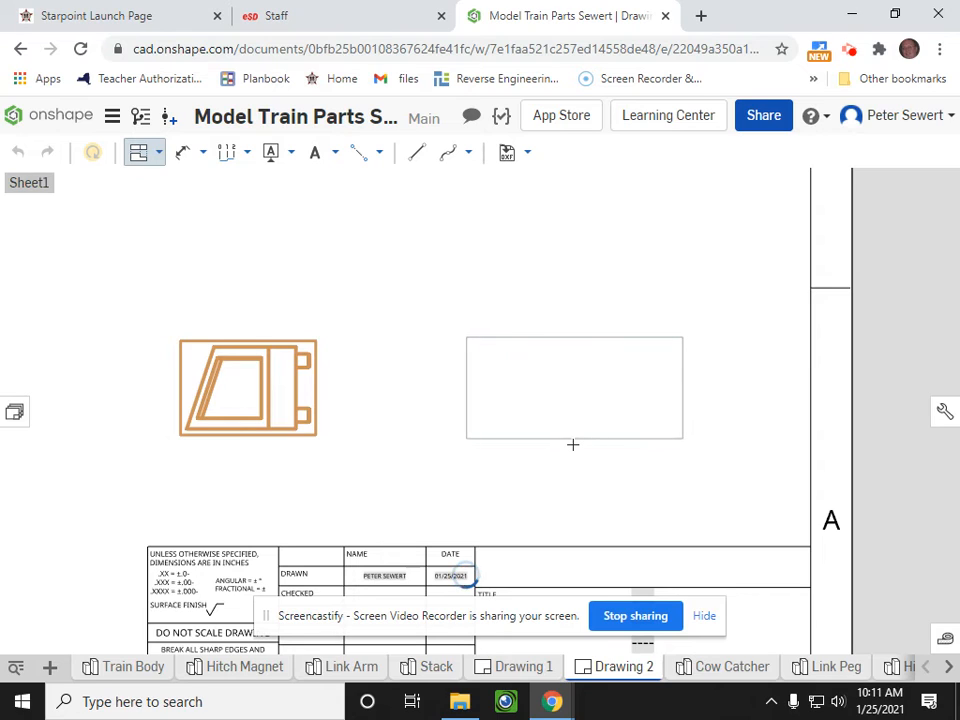
{"action": "left_click", "coordinate": [573, 444]}
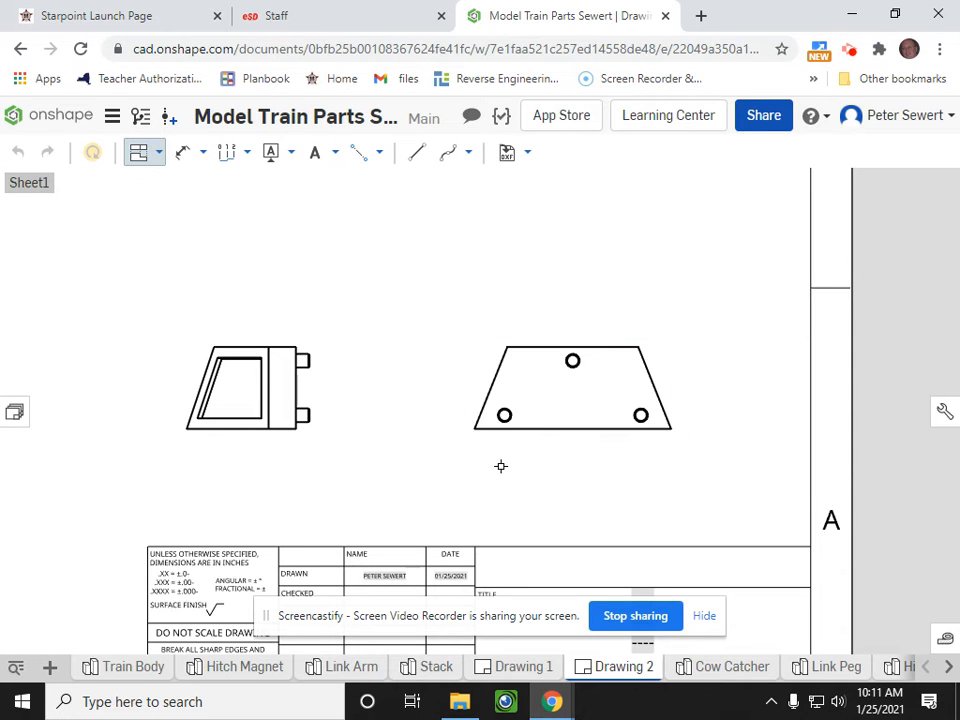
- Check the Model Train Cowcatcher page of the reference PDF for the pegged face's detail view
{"action": "scroll", "coordinate": [510, 470], "scroll_direction": "down", "scroll_amount": 1}
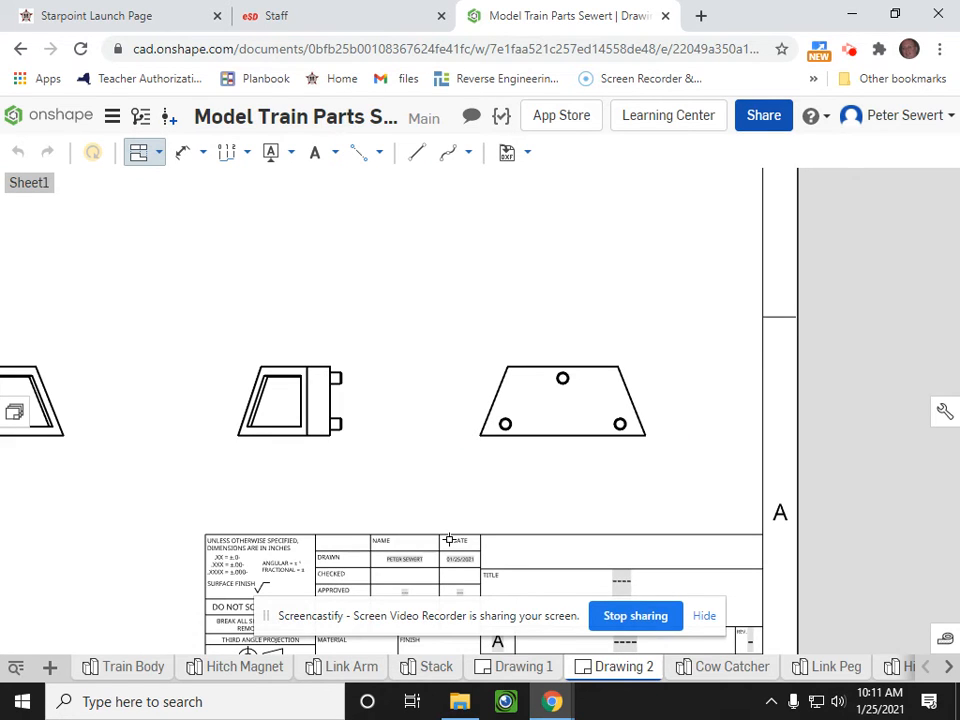
{"action": "key", "text": "alt+Tab"}
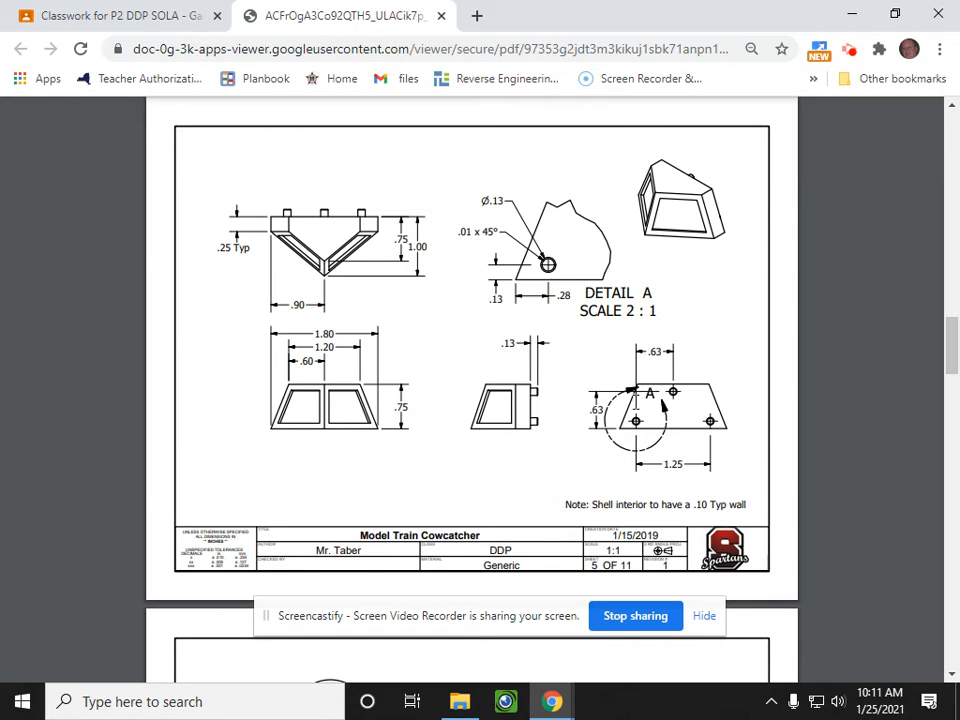
{"action": "key", "text": "alt+Tab"}
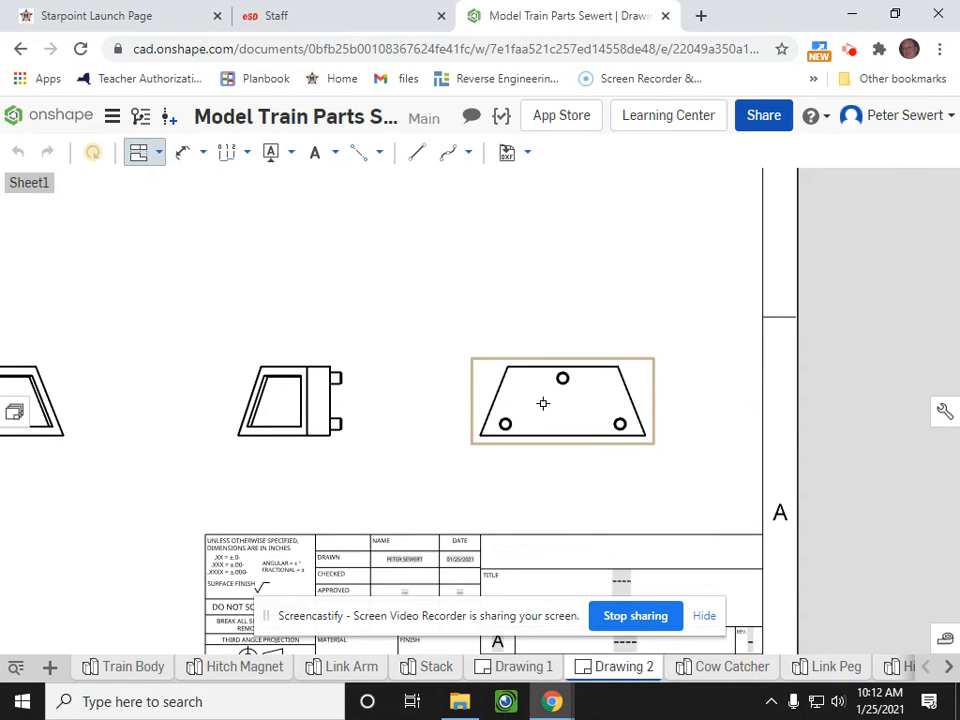
- Start a detail view of the pegged face, centering its circle on the lower-left peg and sizing it to enclose the adjacent corner
{"action": "left_click", "coordinate": [159, 162]}
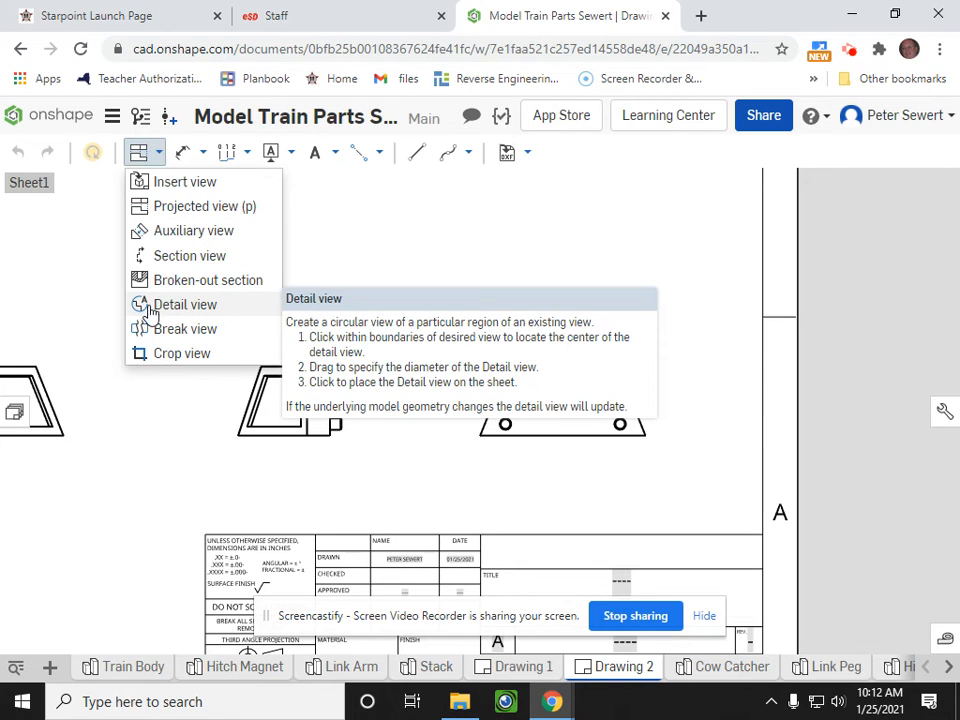
{"action": "left_click", "coordinate": [186, 306]}
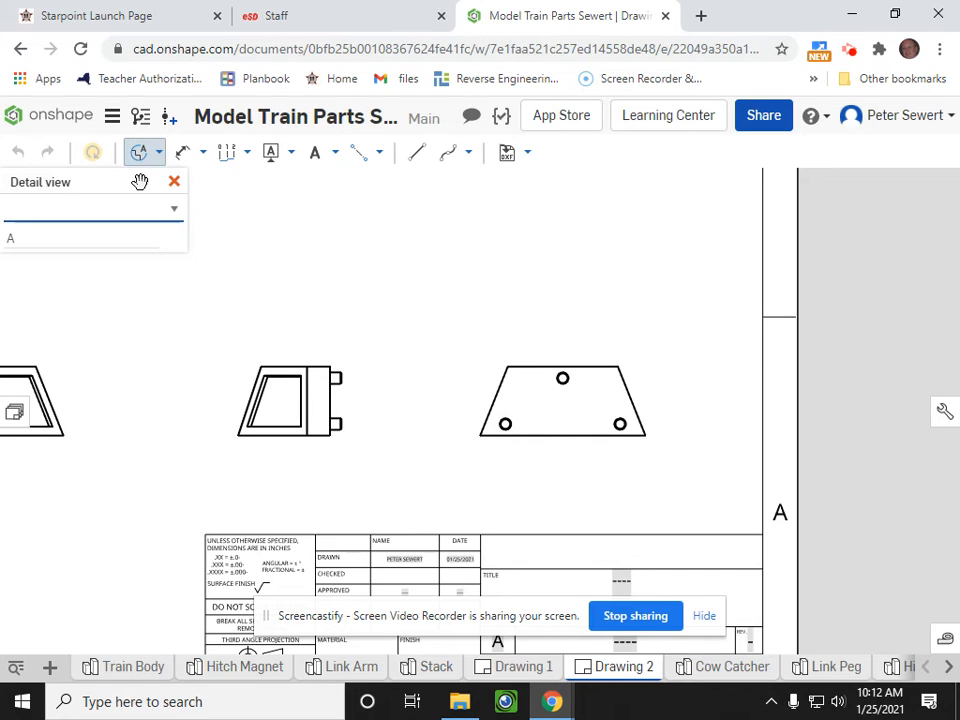
{"action": "scroll", "coordinate": [517, 447], "scroll_direction": "up", "scroll_amount": 5}
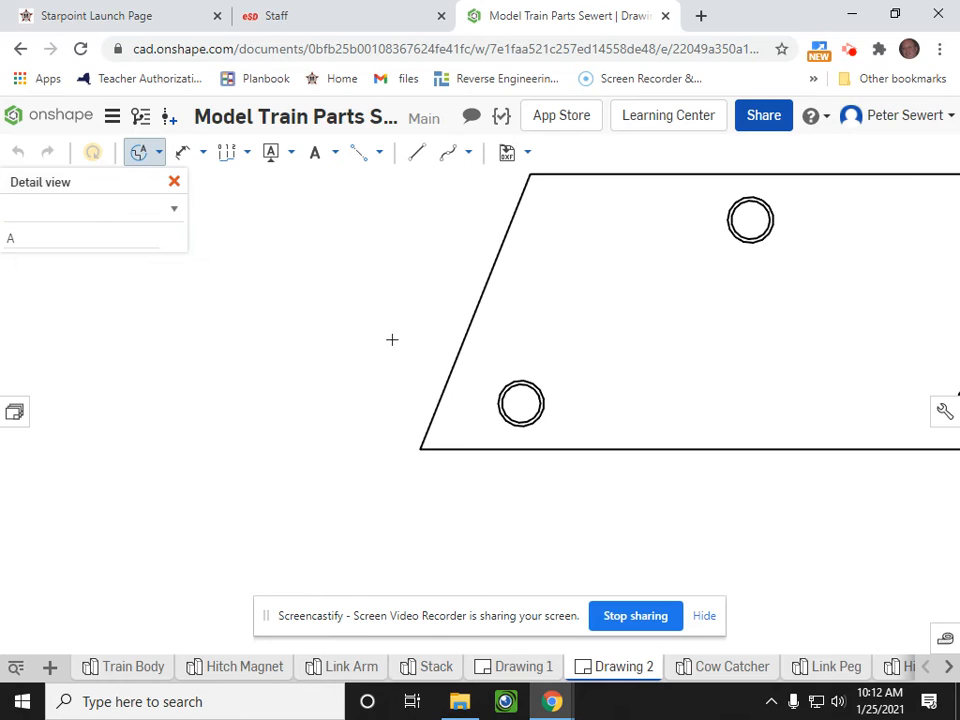
{"action": "middle_click_drag", "start_coordinate": [390, 339], "coordinate": [430, 362]}
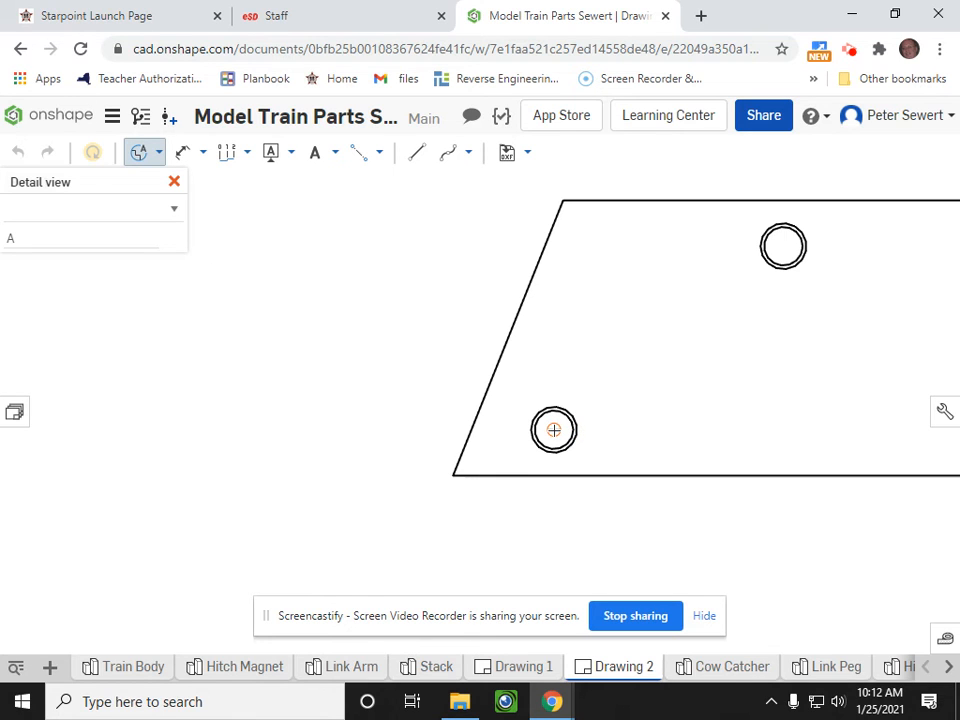
{"action": "left_click", "coordinate": [554, 430]}
{"action": "scroll", "coordinate": [456, 388], "scroll_direction": "up", "scroll_amount": 3}
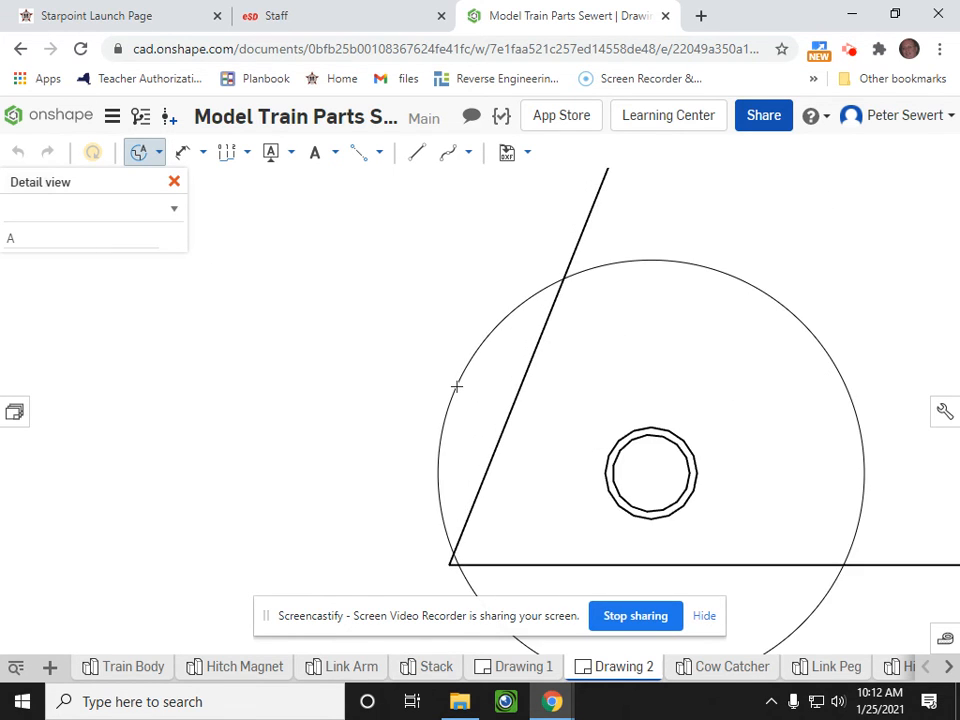
{"action": "scroll", "coordinate": [456, 388], "scroll_direction": "down", "scroll_amount": 4}
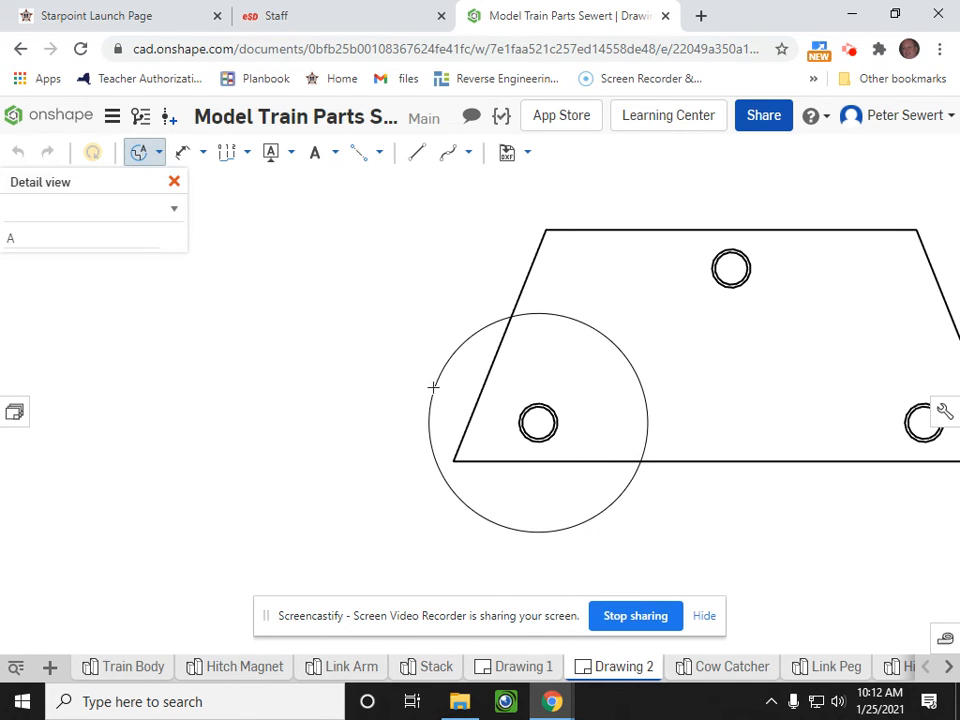
{"action": "left_click", "coordinate": [430, 386]}
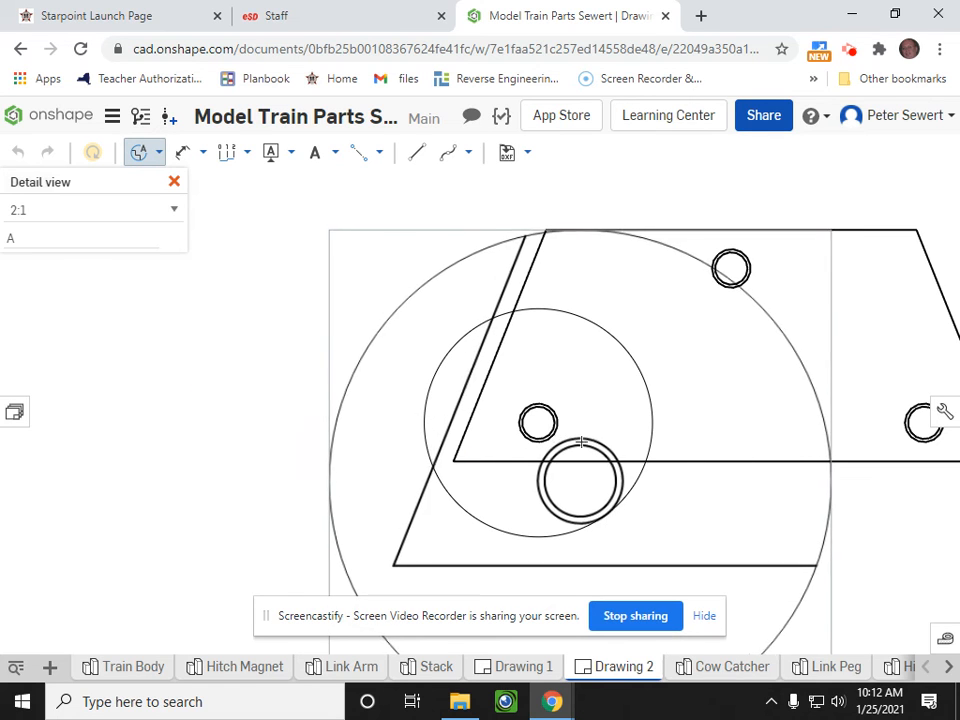
- Place detail view A at 2:1 in the free space above the side and pegged-face views, and compare the layout with the reference PDF
{"action": "scroll", "coordinate": [463, 366], "scroll_direction": "up", "scroll_amount": 1}
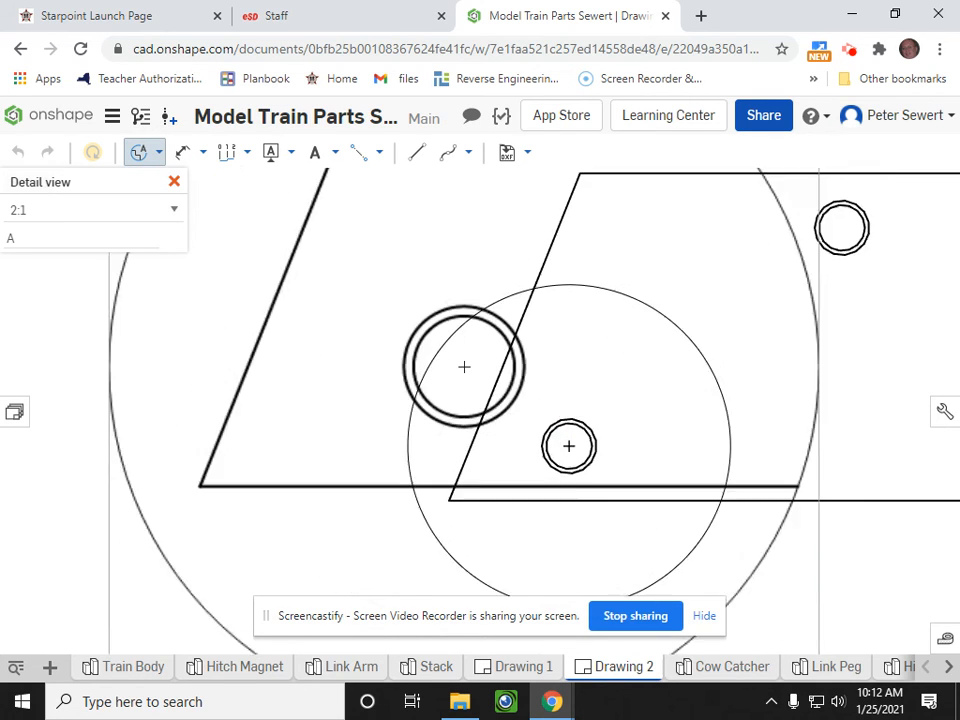
{"action": "scroll", "coordinate": [463, 366], "scroll_direction": "down", "scroll_amount": 5}
{"action": "scroll", "coordinate": [464, 367], "scroll_direction": "down", "scroll_amount": 3}
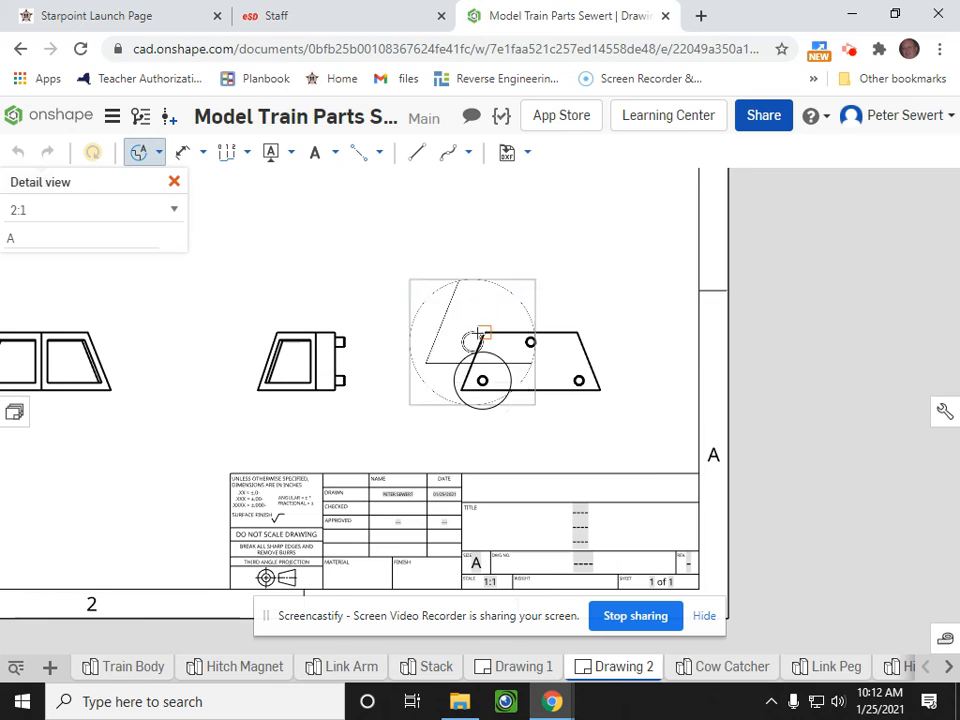
{"action": "middle_click_drag", "start_coordinate": [498, 351], "coordinate": [602, 475]}
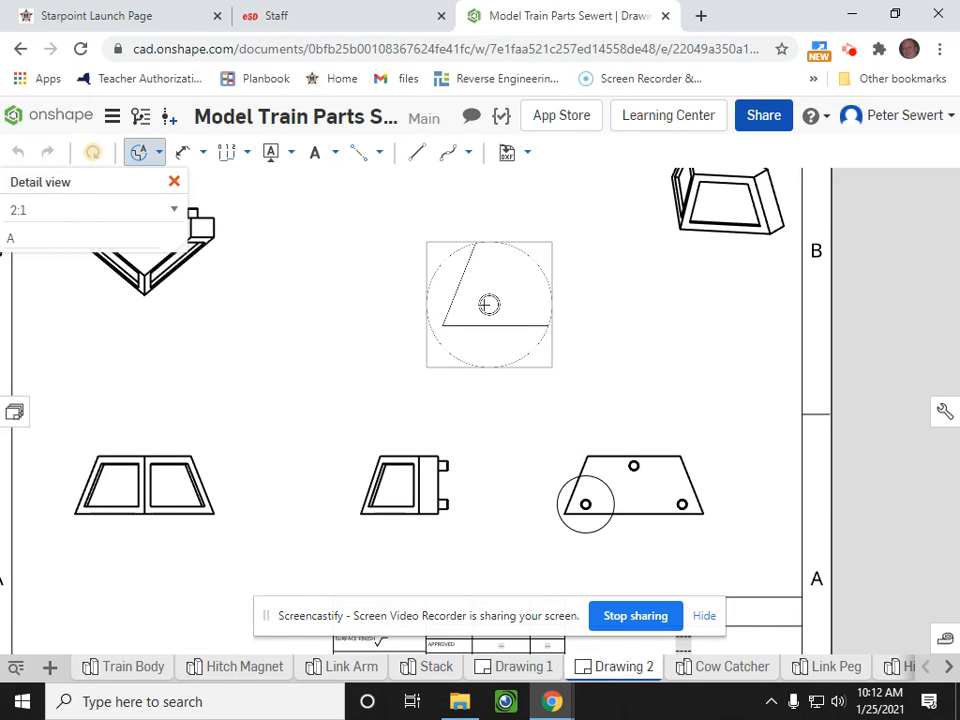
{"action": "left_click", "coordinate": [545, 354]}
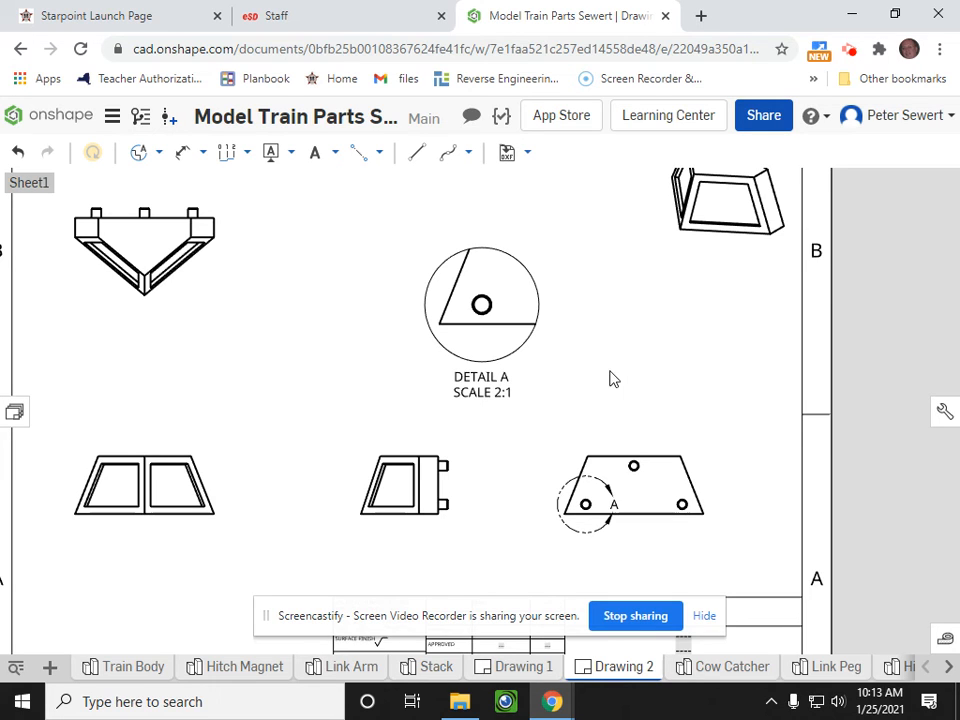
{"action": "key", "text": "f"}
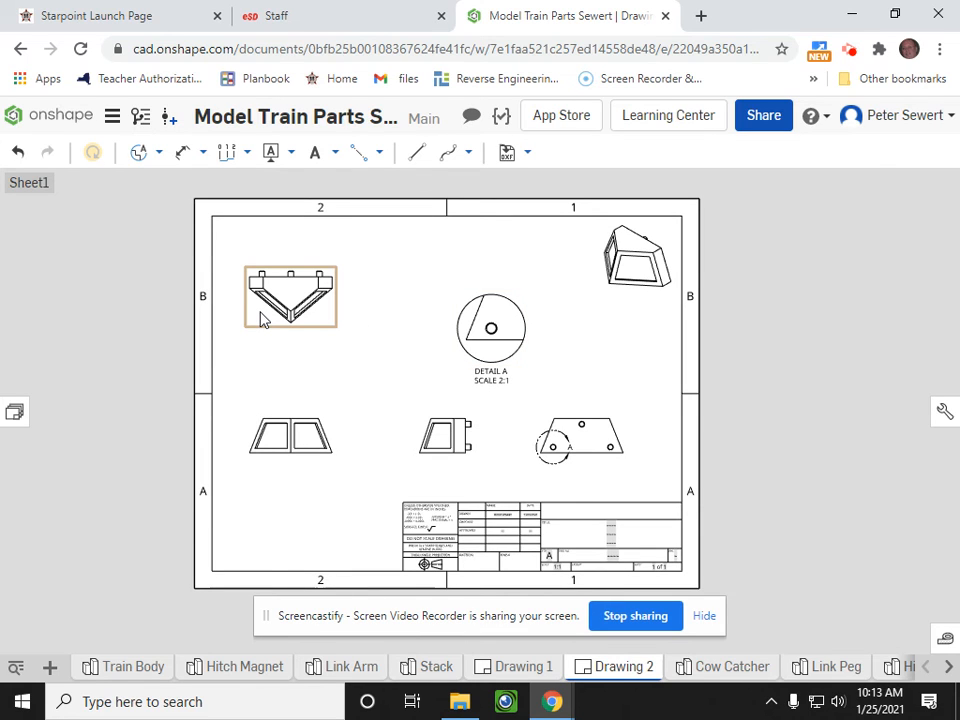
{"action": "key", "text": "alt+Tab"}
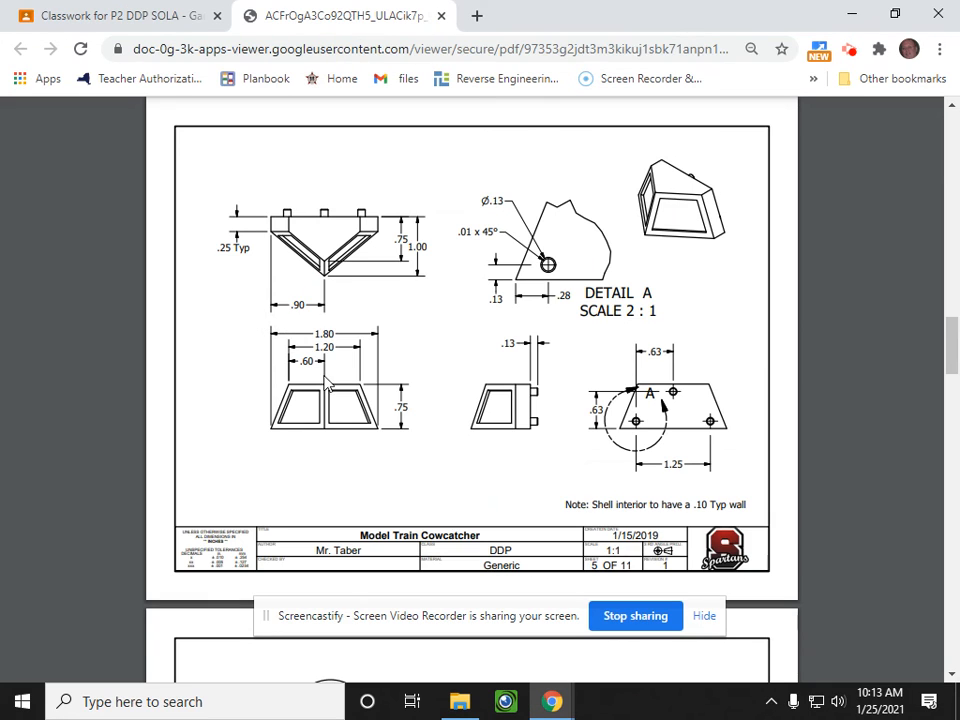